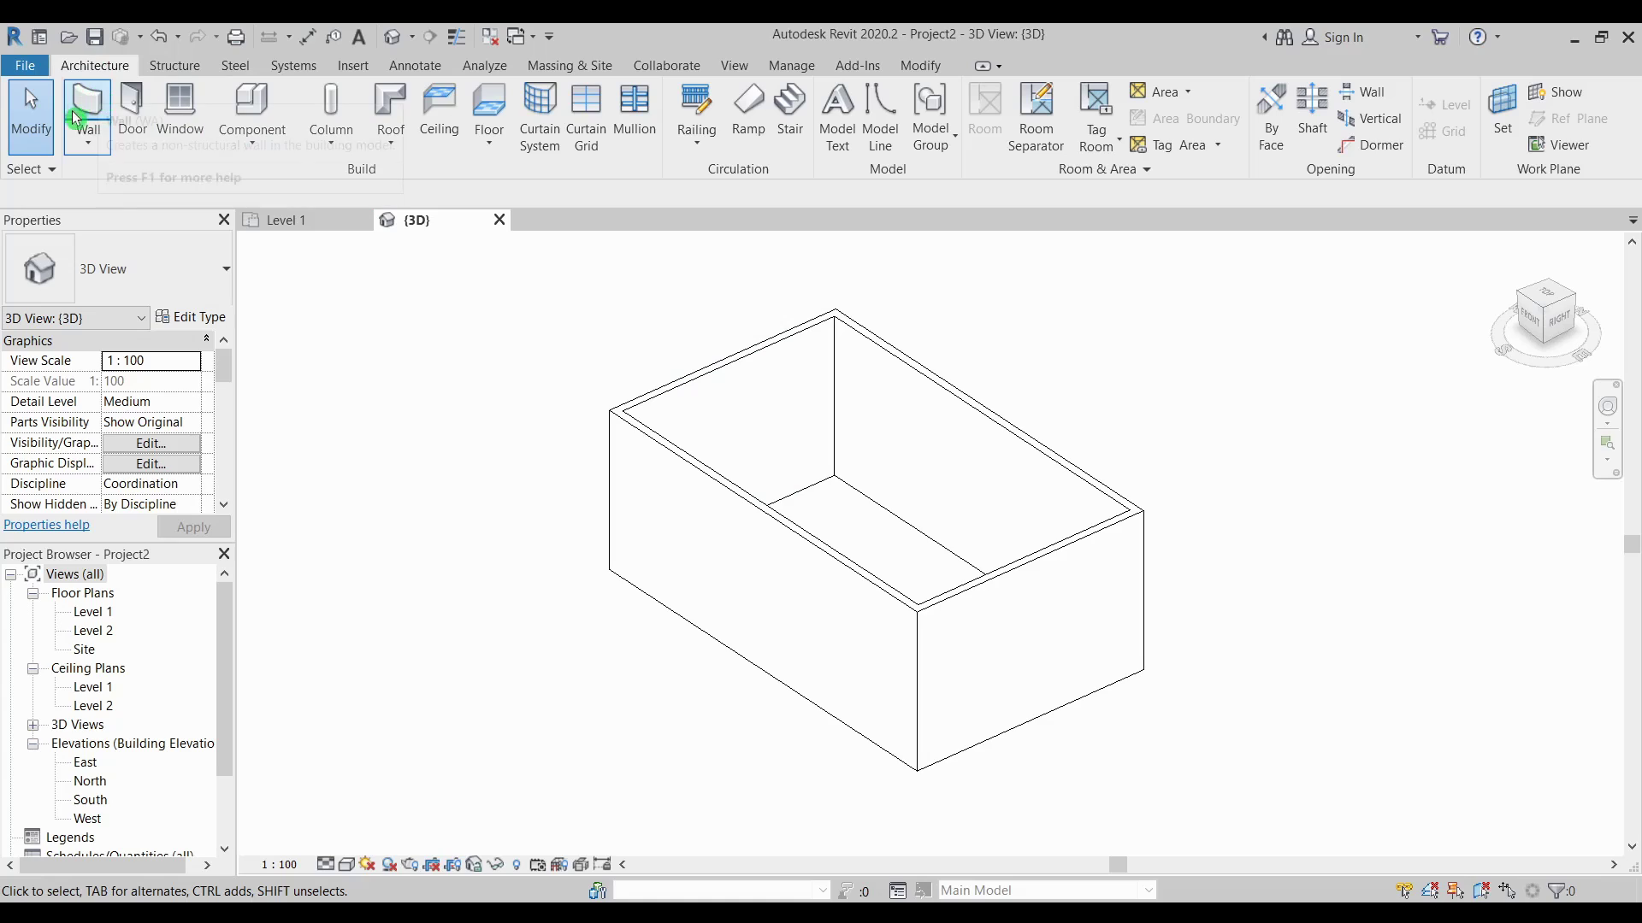
Start a horizontal Cornice wall sweep and preview it on the outer face of the long front wall.
click(89, 137)
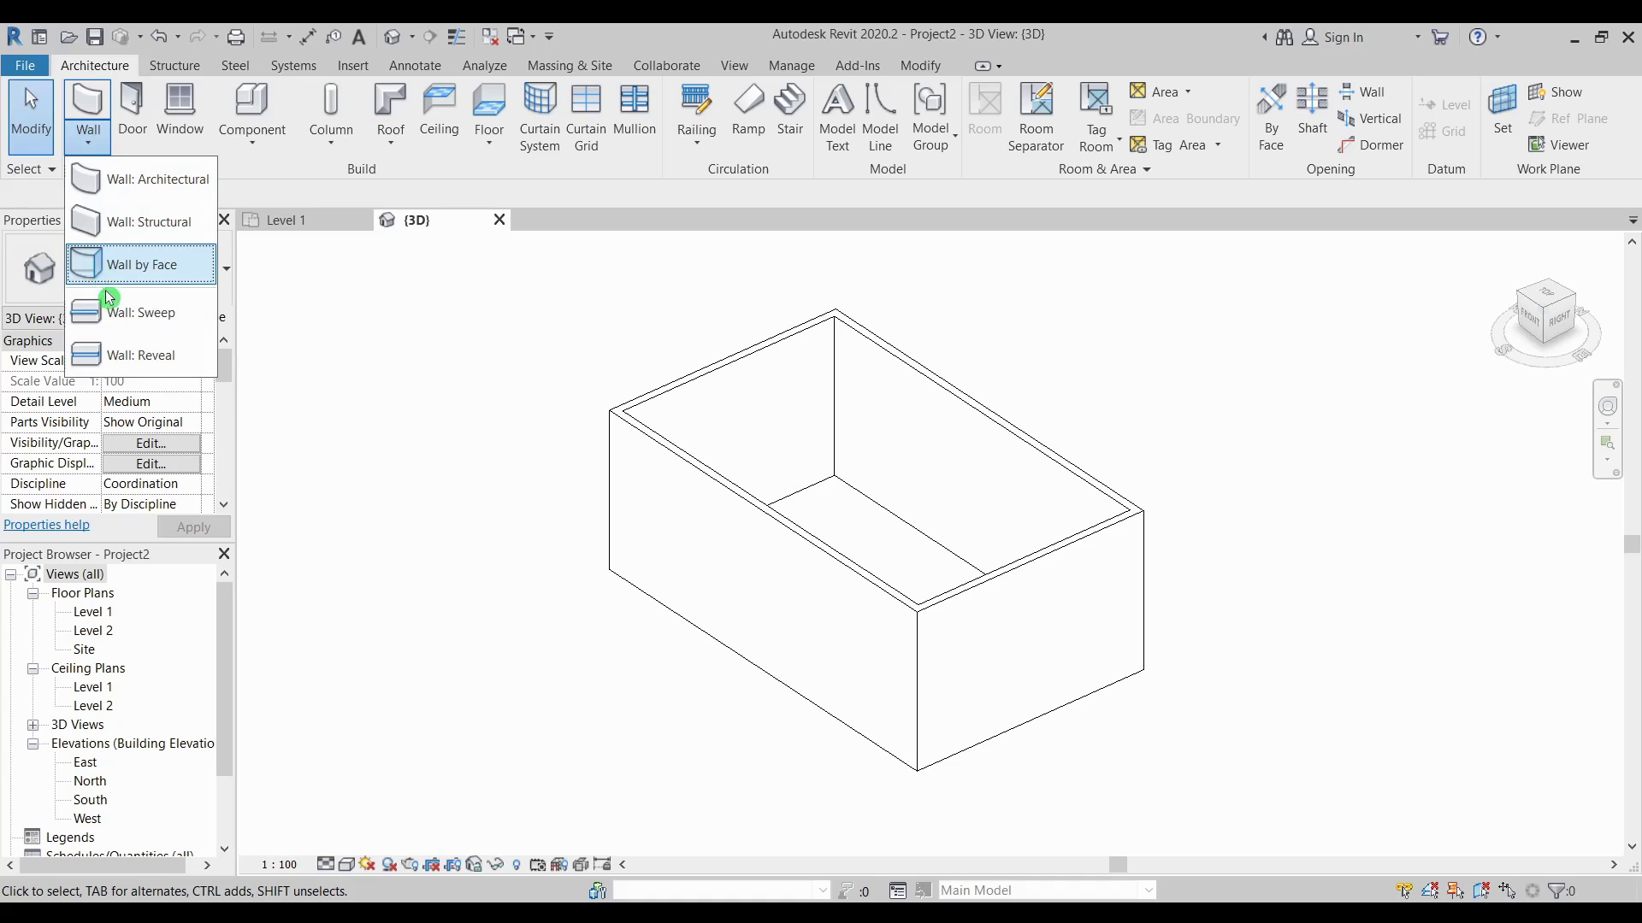
click(111, 321)
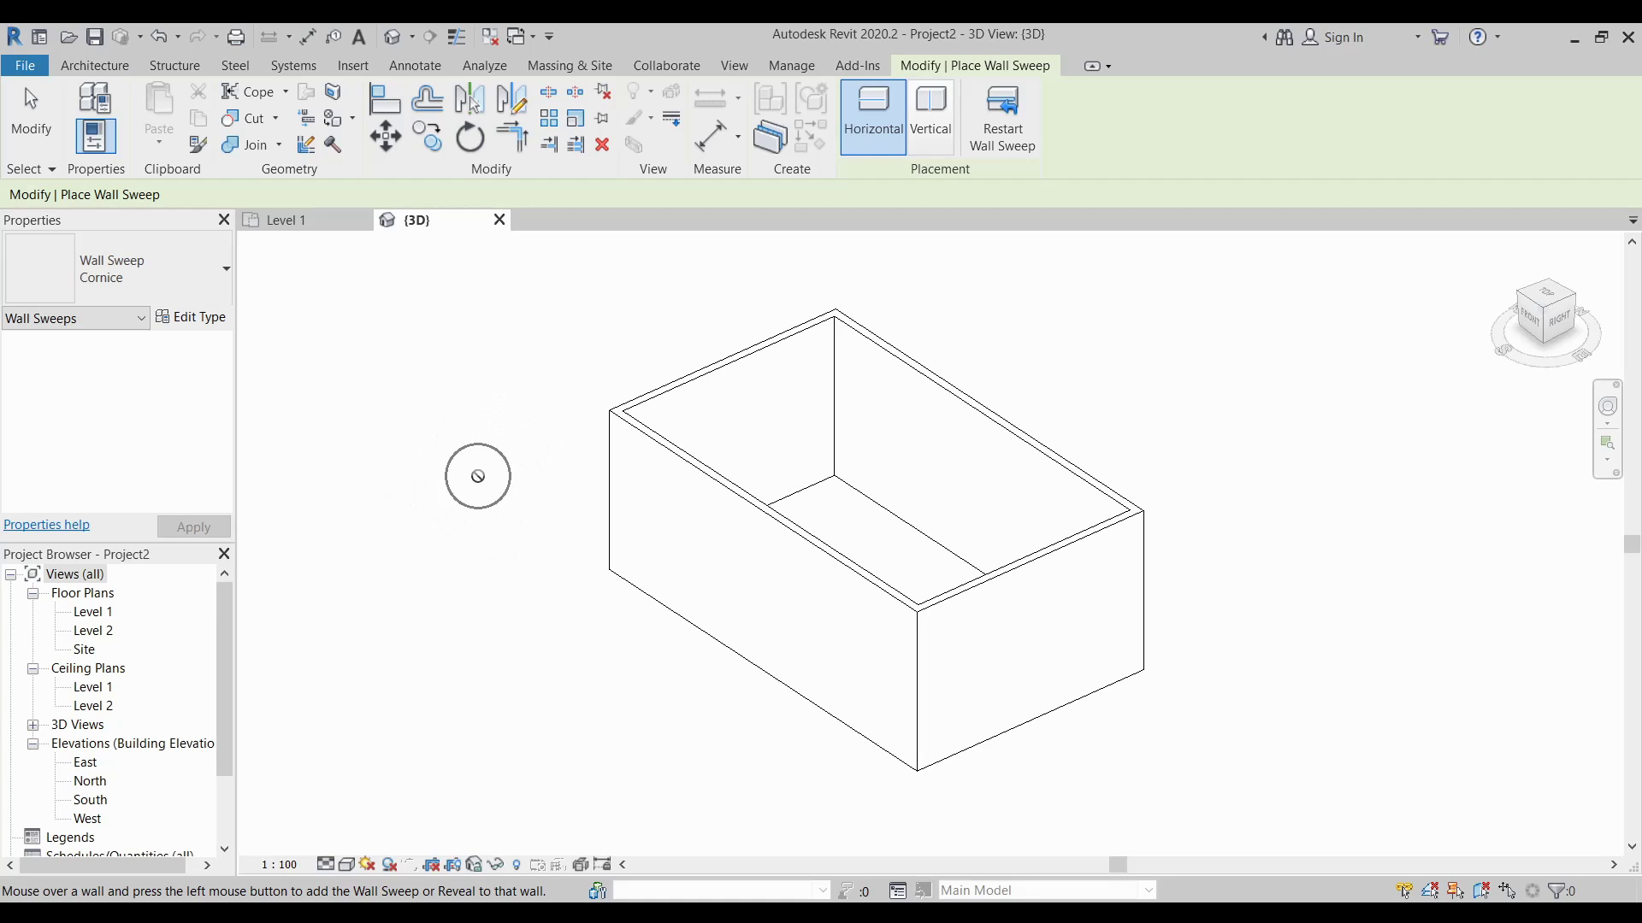
click(668, 522)
mouse_move(668, 523)
mouse_down()
mouse_move(671, 552)
mouse_move(686, 490)
mouse_move(682, 542)
mouse_move(691, 514)
mouse_up()
middle_drag(691, 513, 641, 524)
mouse_move(642, 524)
mouse_down()
mouse_move(636, 553)
mouse_move(657, 535)
mouse_up()
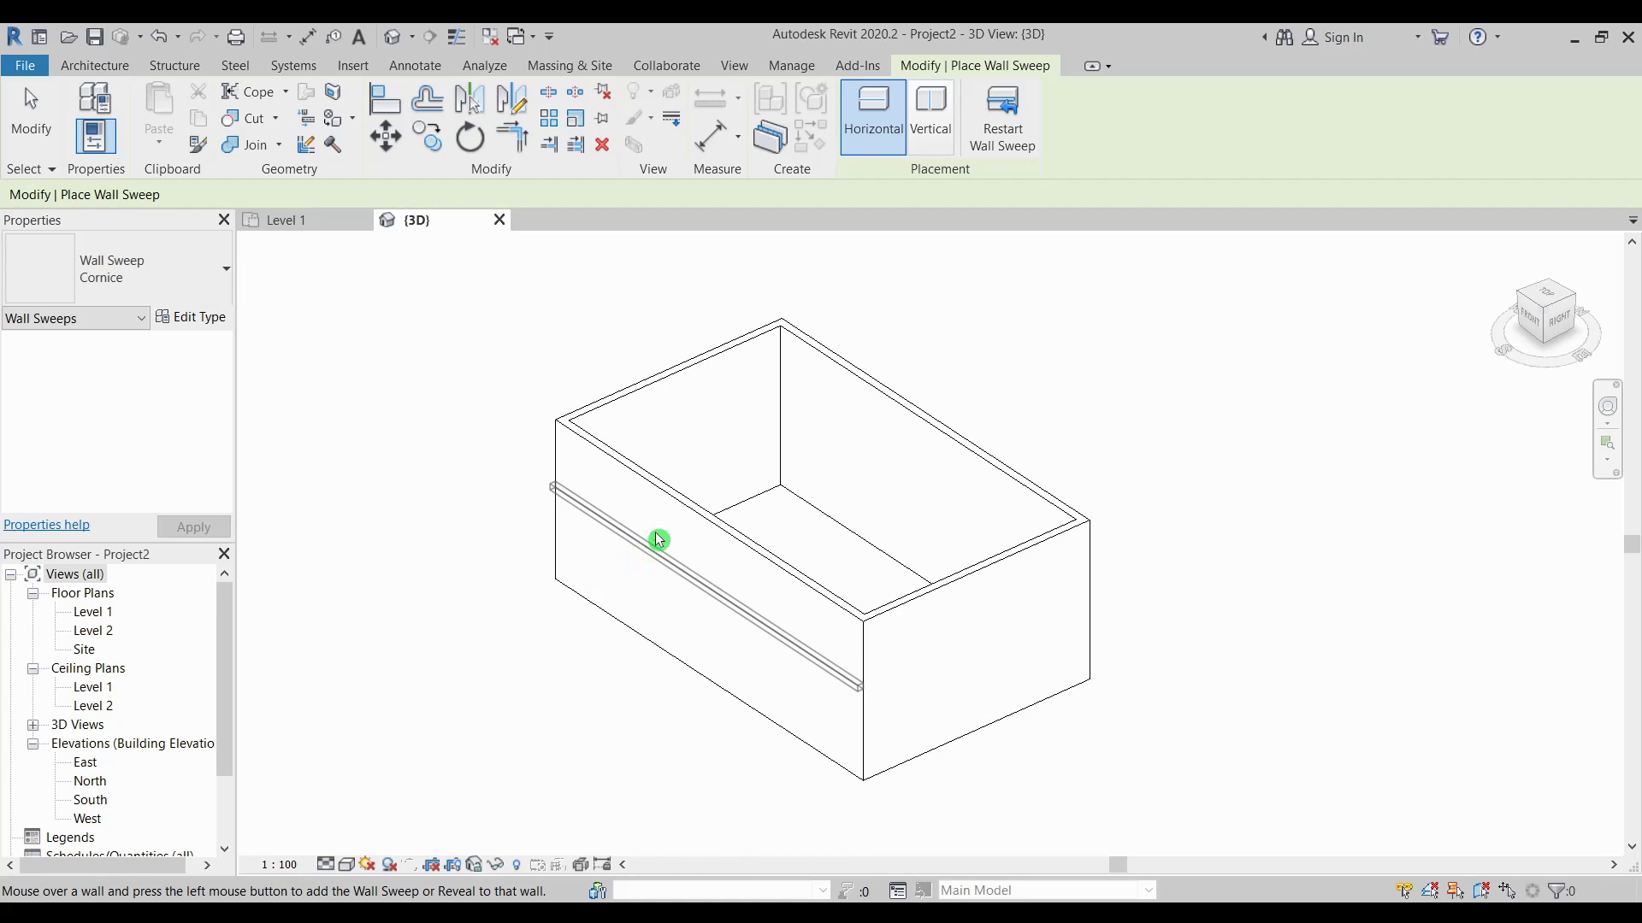
Preview the cornice sweep in vertical placement on the walls, and switch the placement back to horizontal.
click(890, 144)
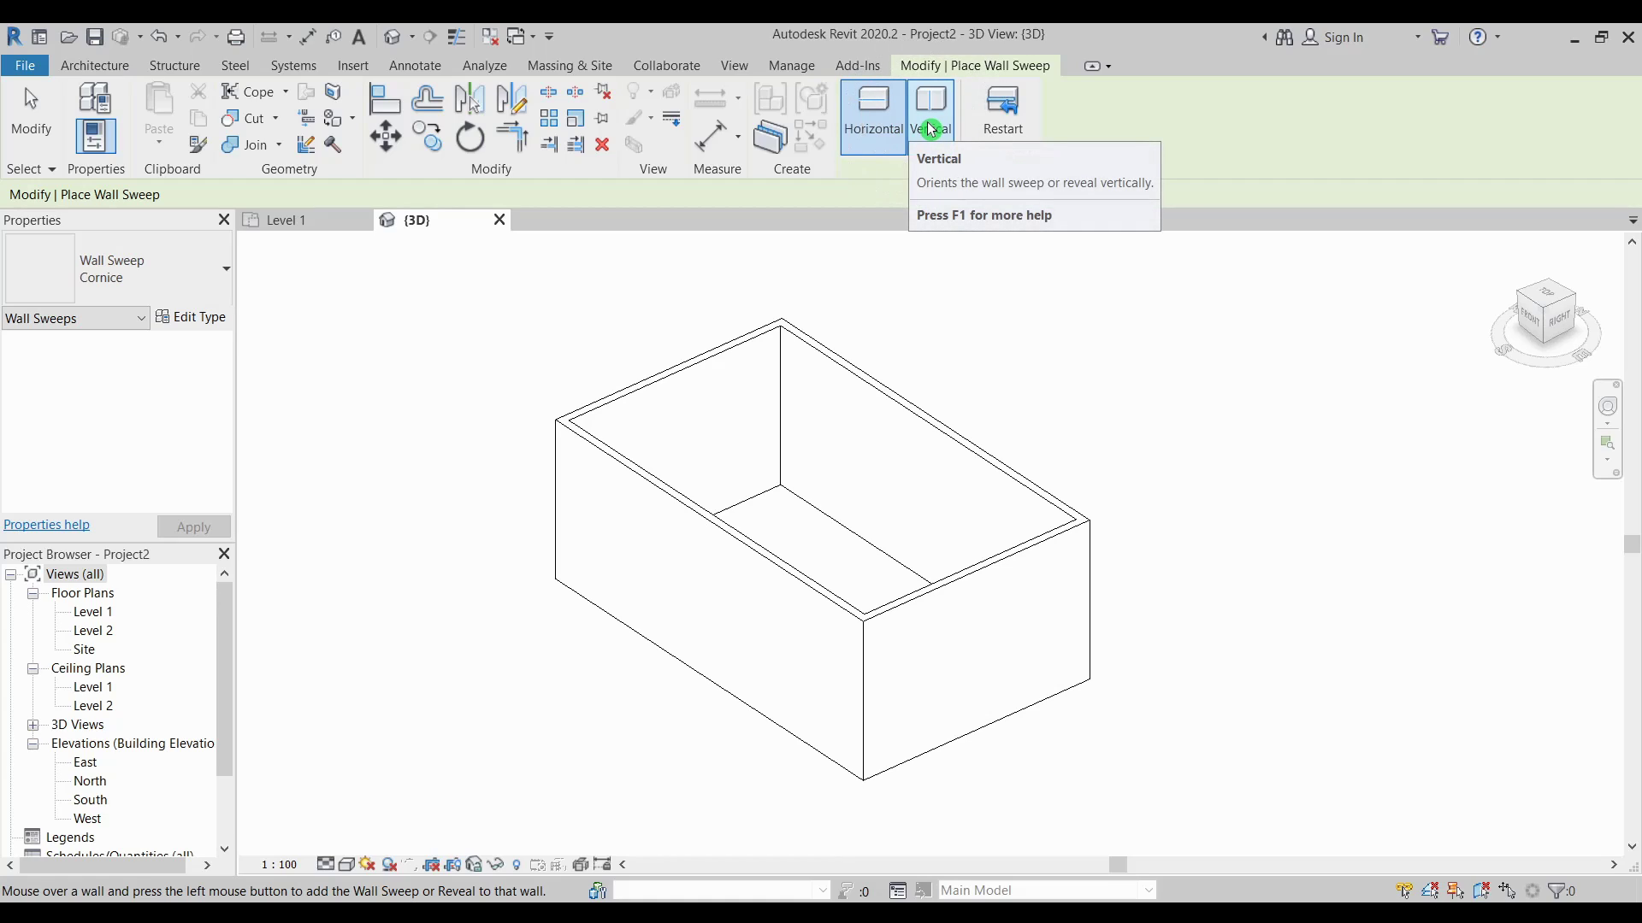
click(930, 130)
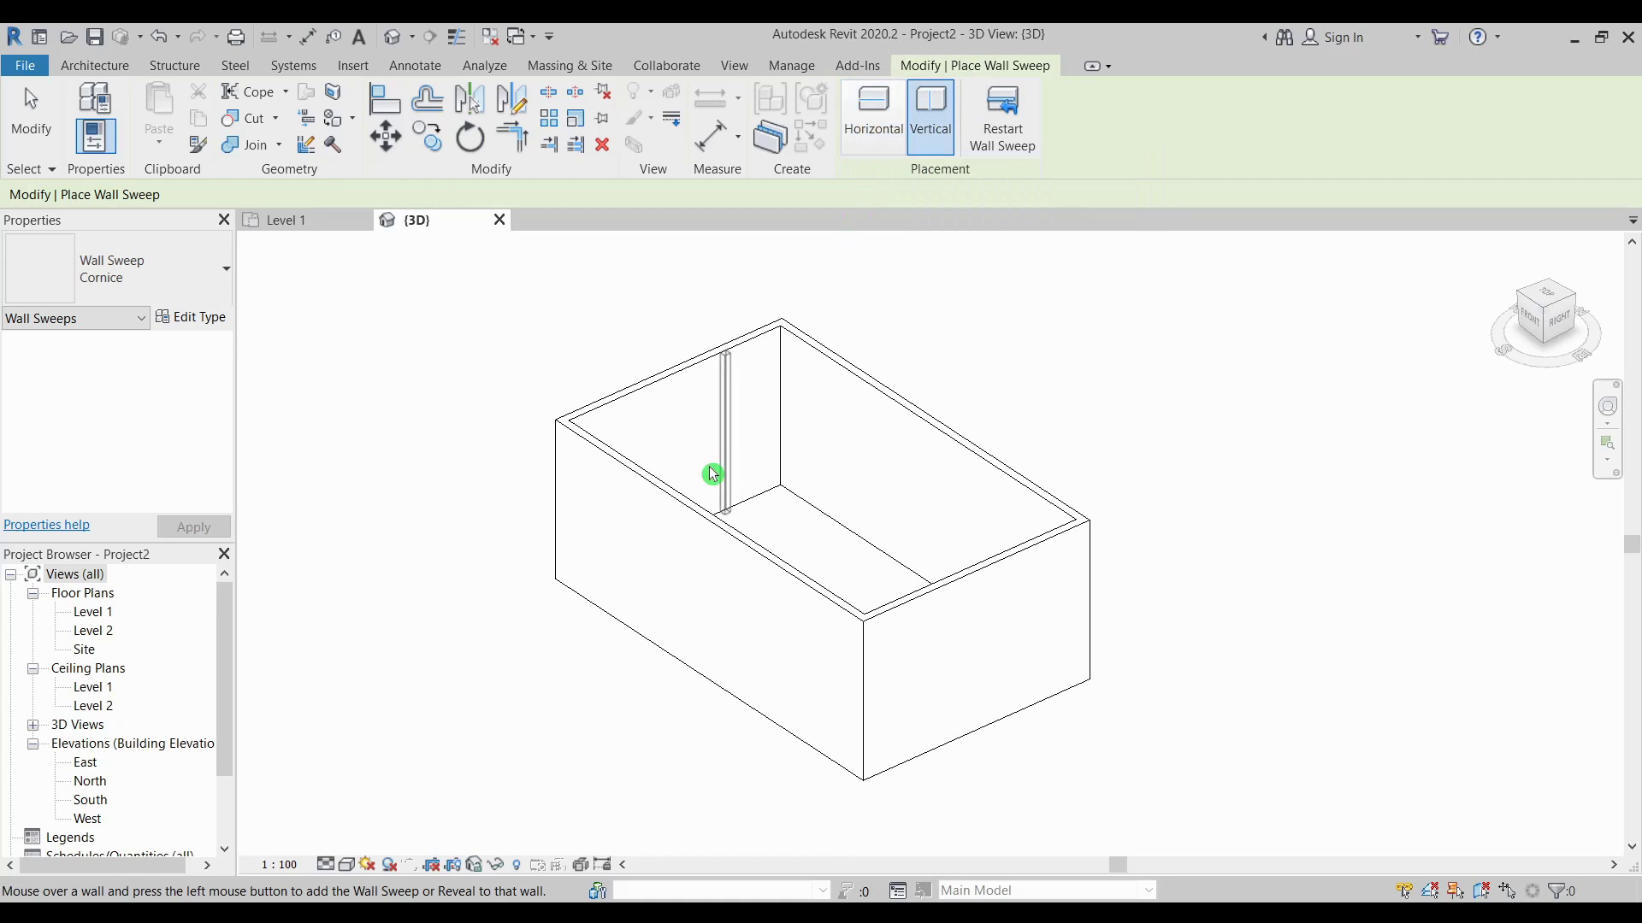
click(682, 547)
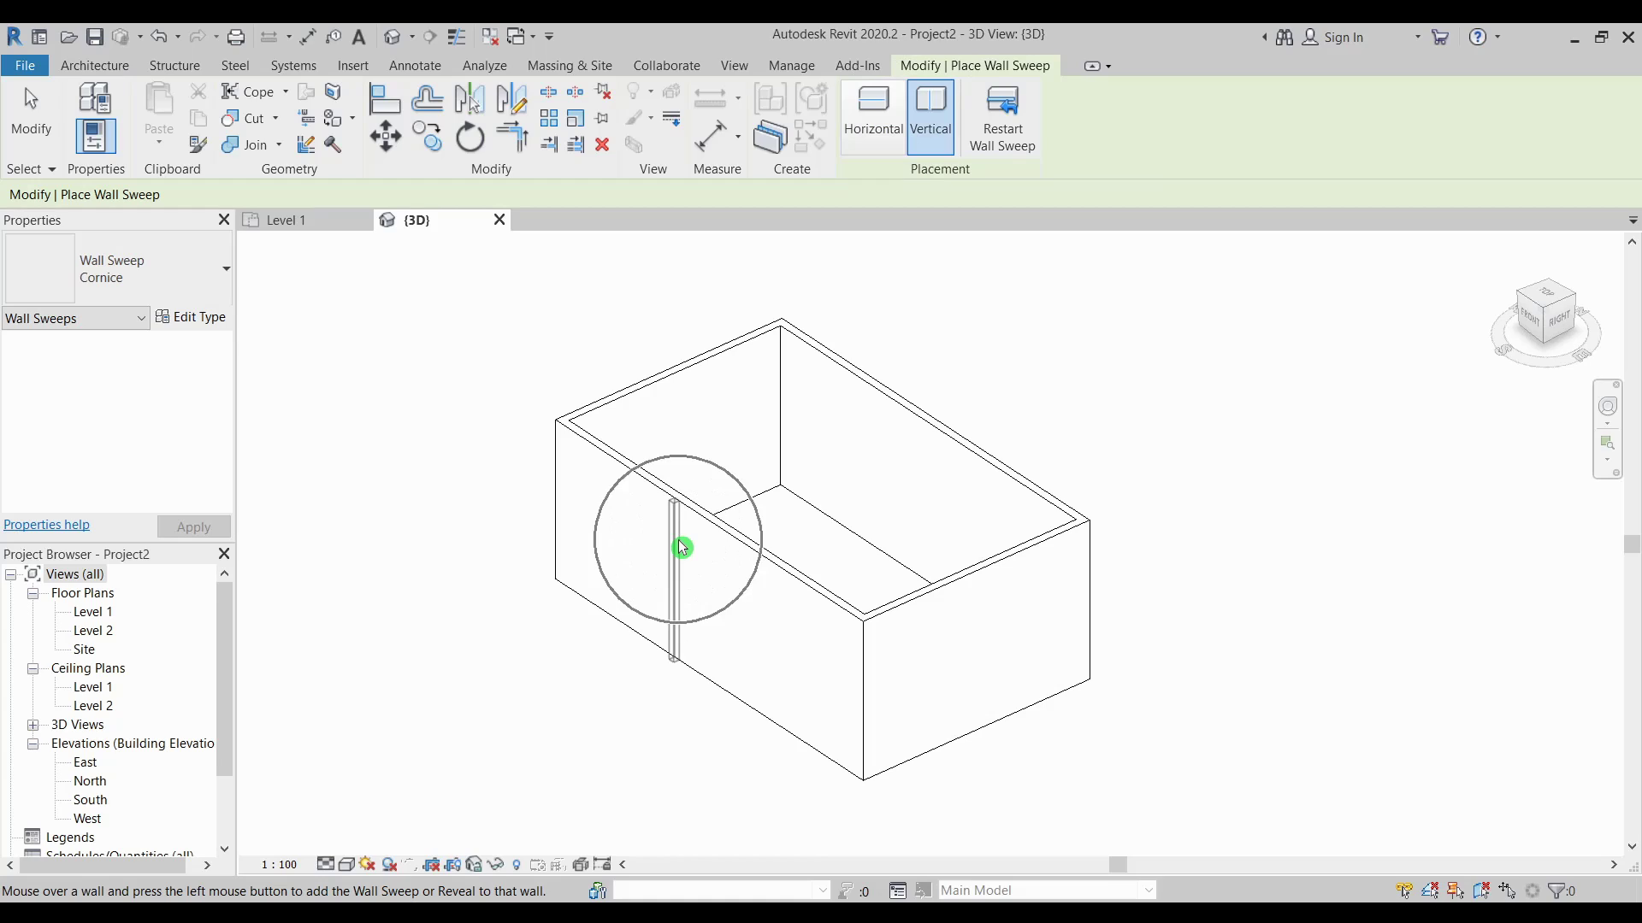
click(892, 129)
click(604, 486)
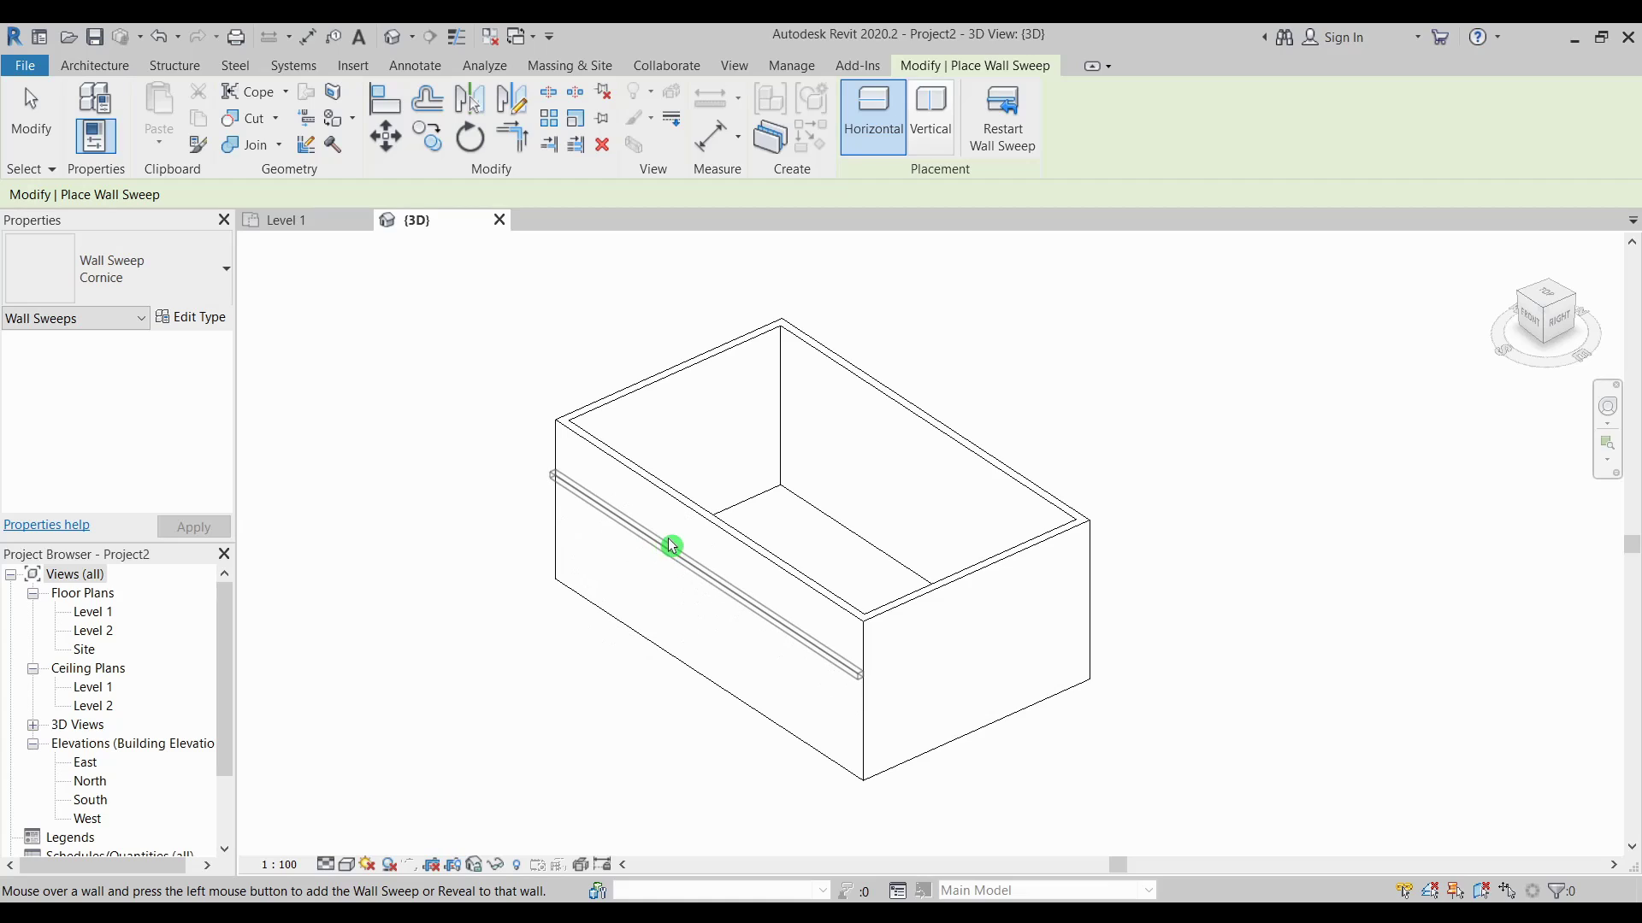
Place one continuous horizontal cornice sweep around the outer faces of all four walls, about 1600 mm above Level 1.
shift+middle_drag(755, 556, 447, 576)
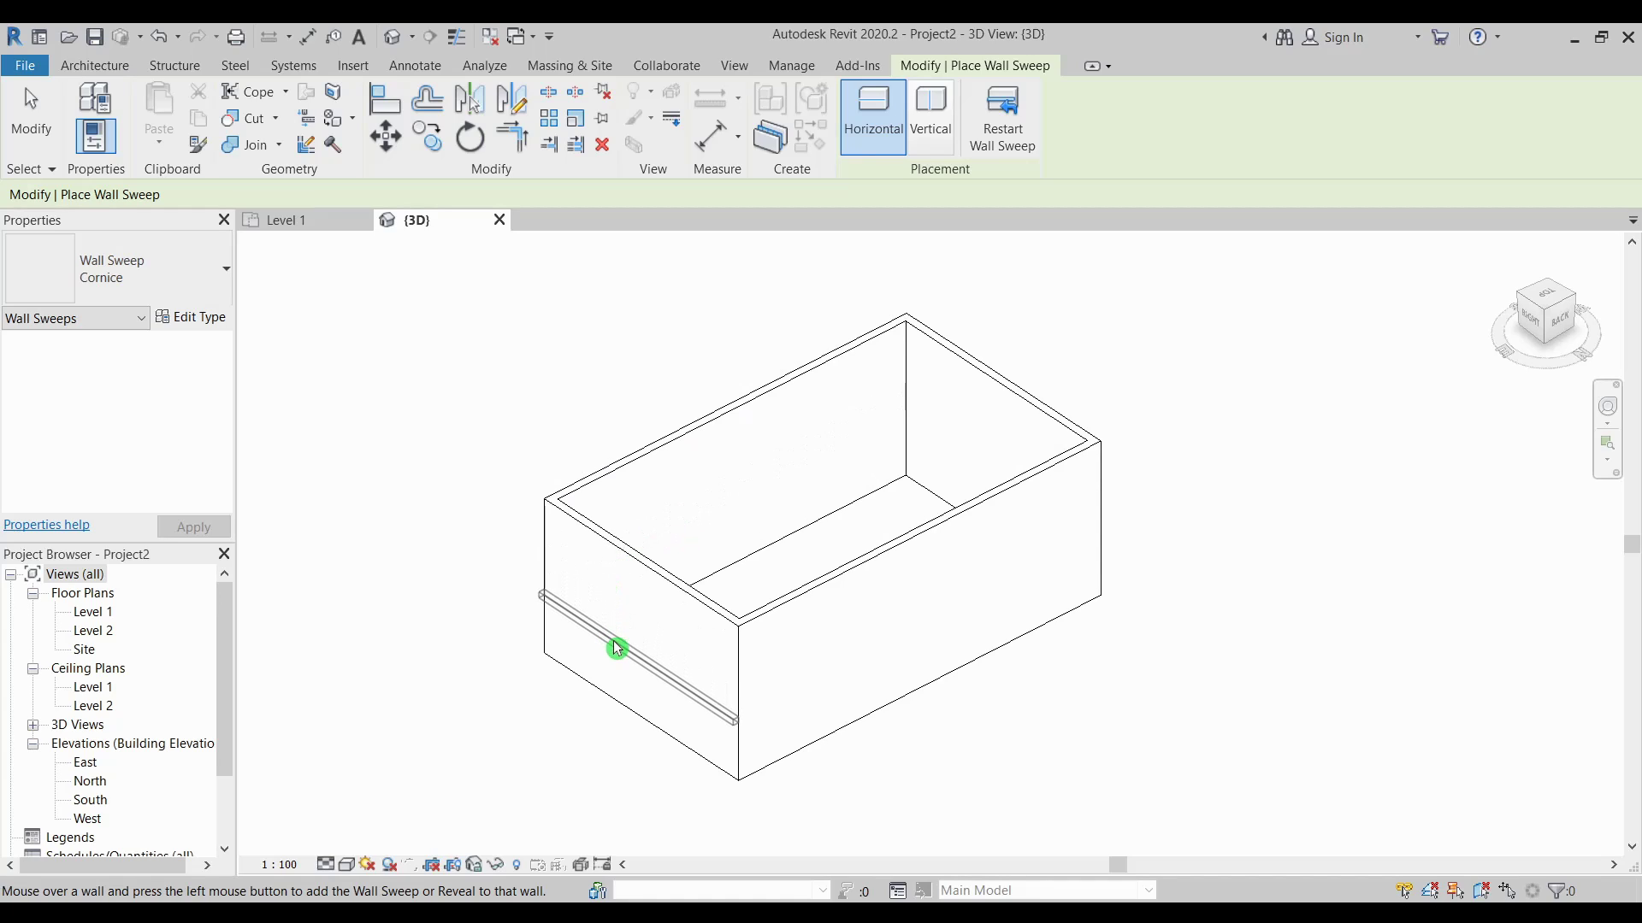
click(618, 641)
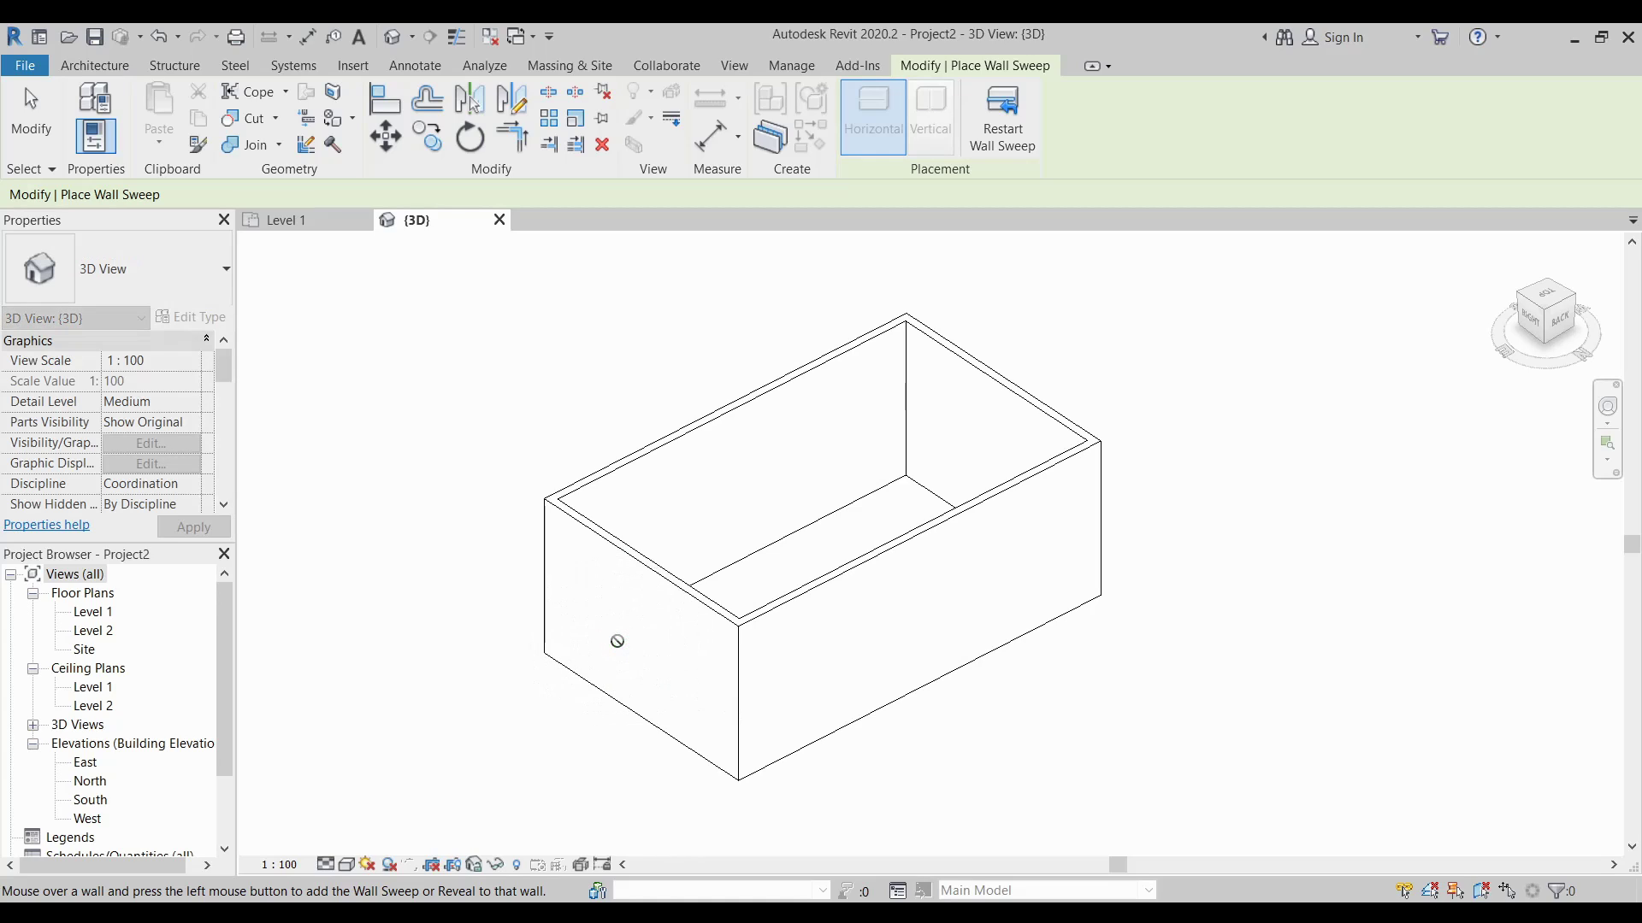
click(858, 664)
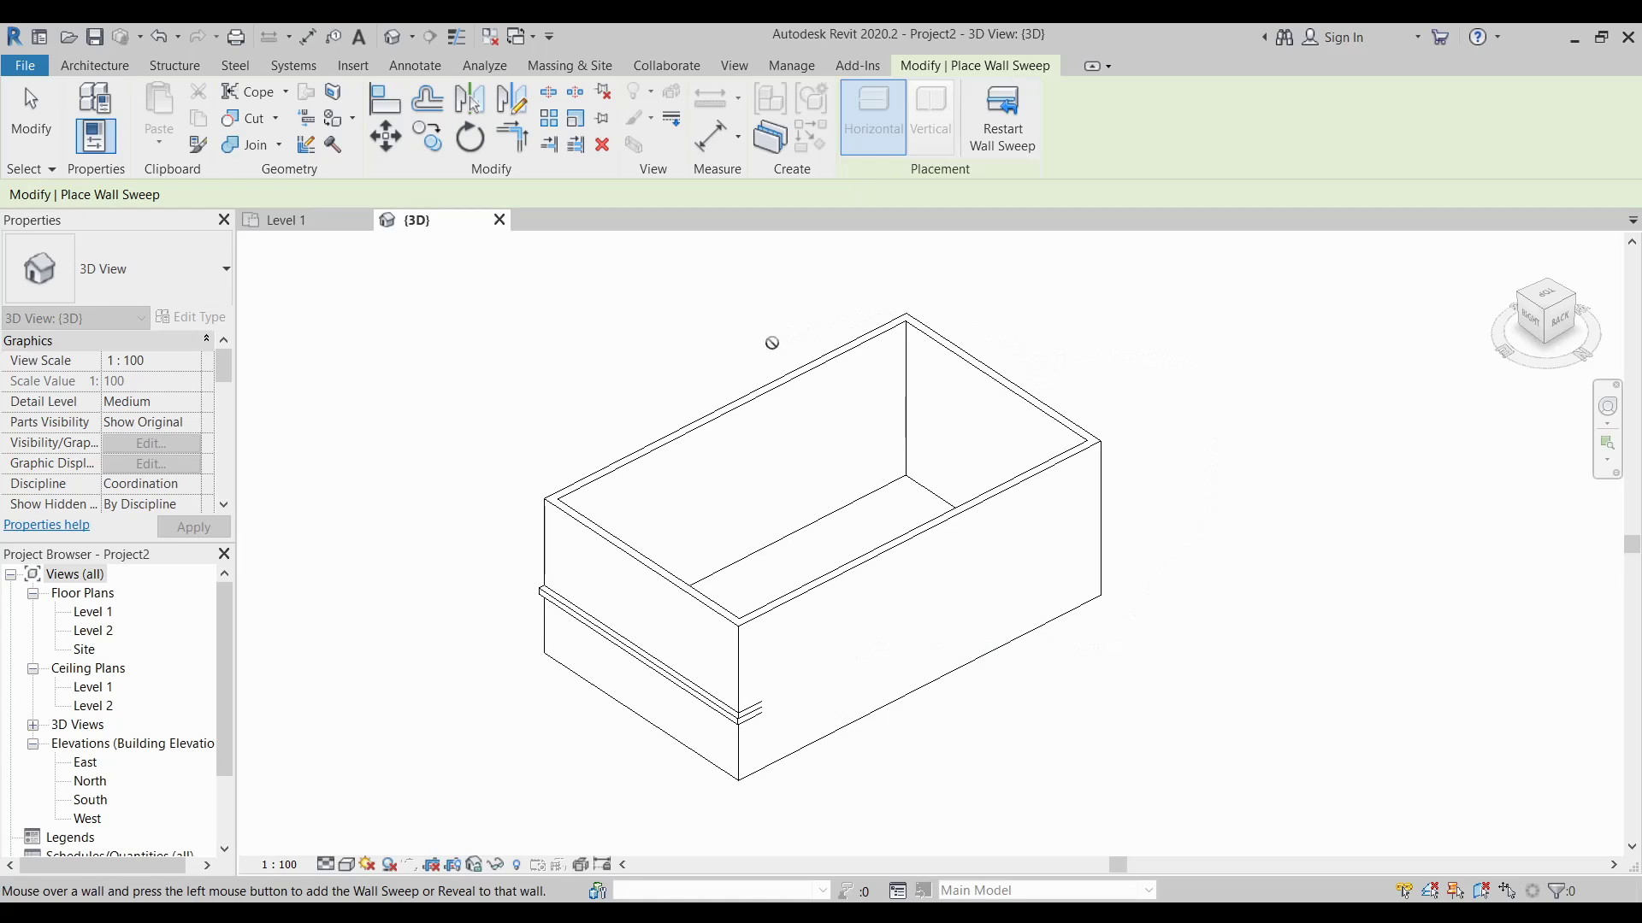
click(1037, 465)
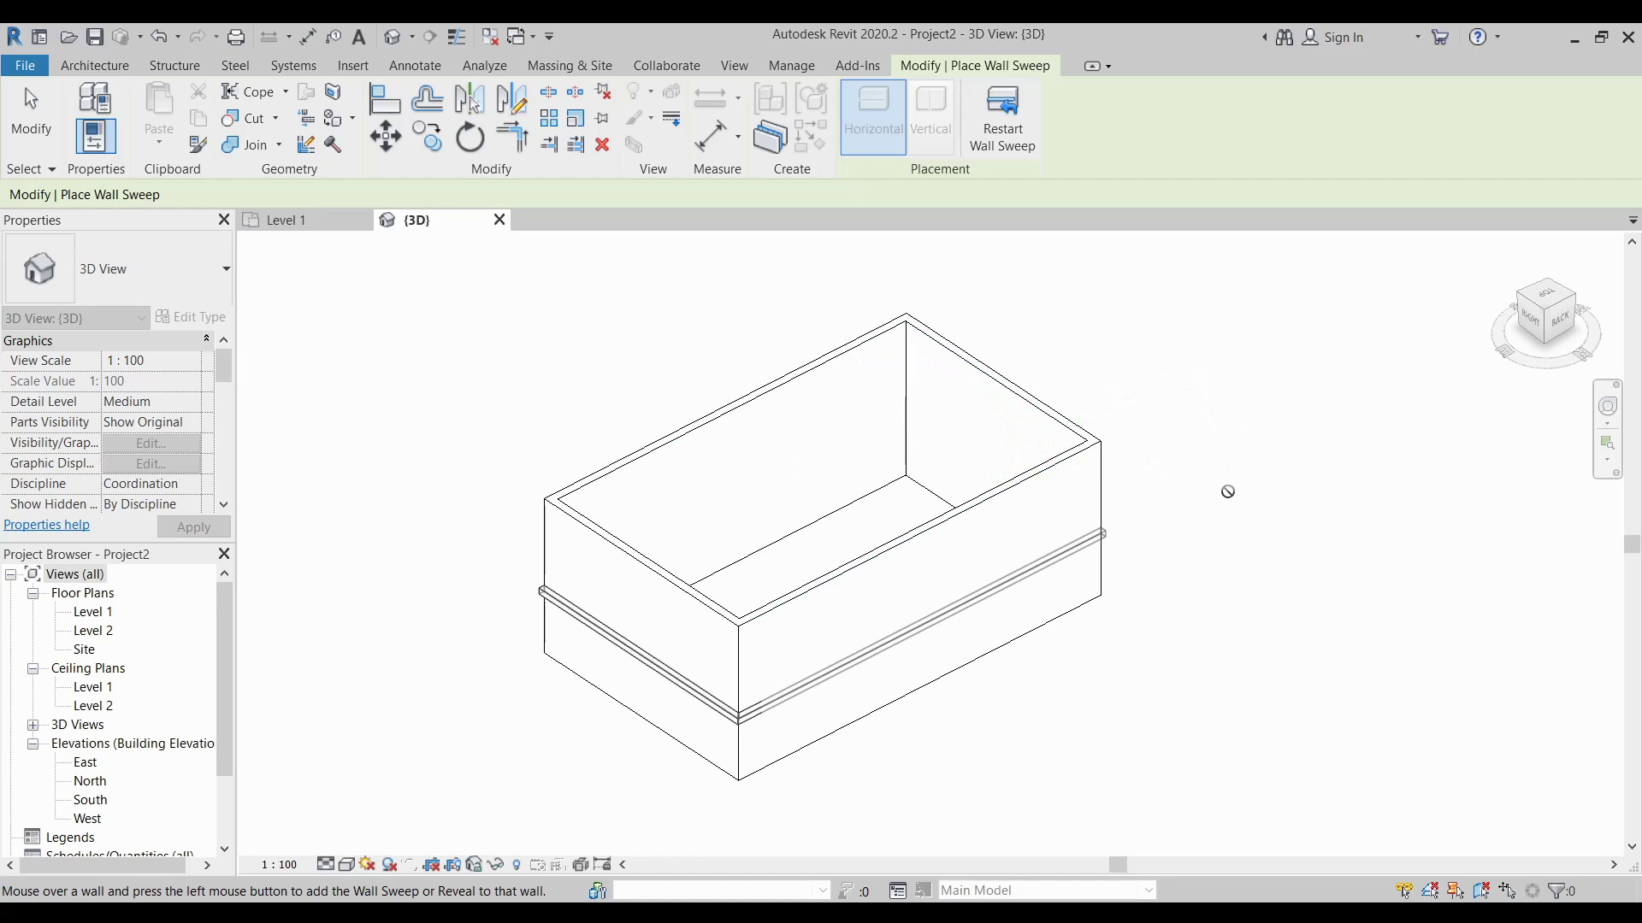
shift+middle_drag(1166, 537, 883, 598)
click(975, 674)
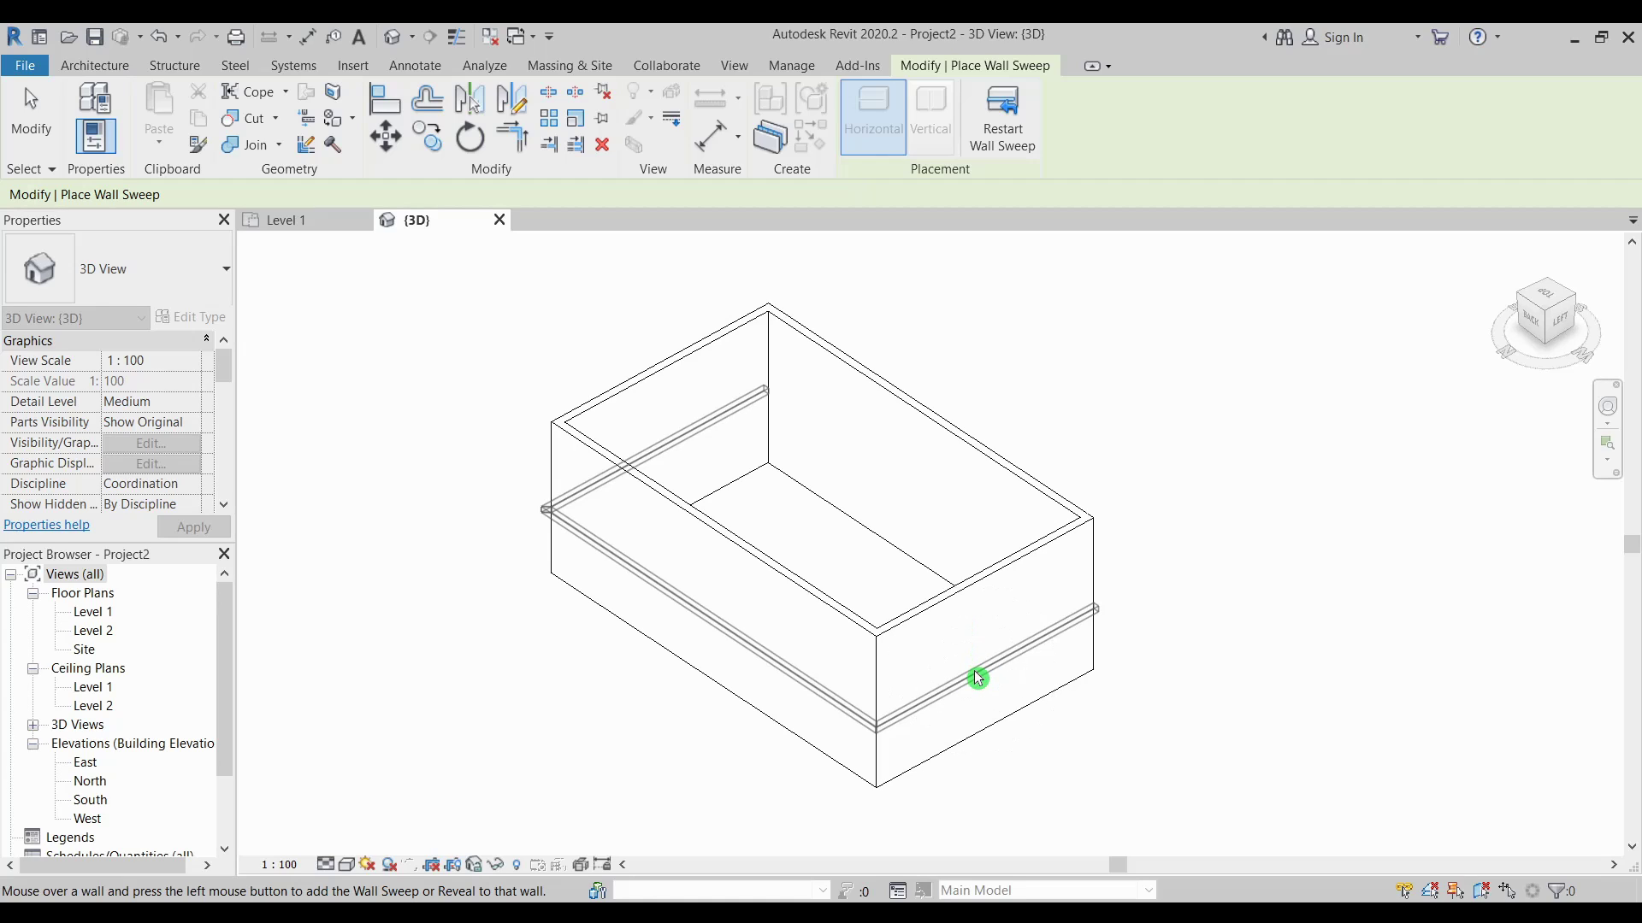
shift+middle_drag(1253, 582, 932, 589)
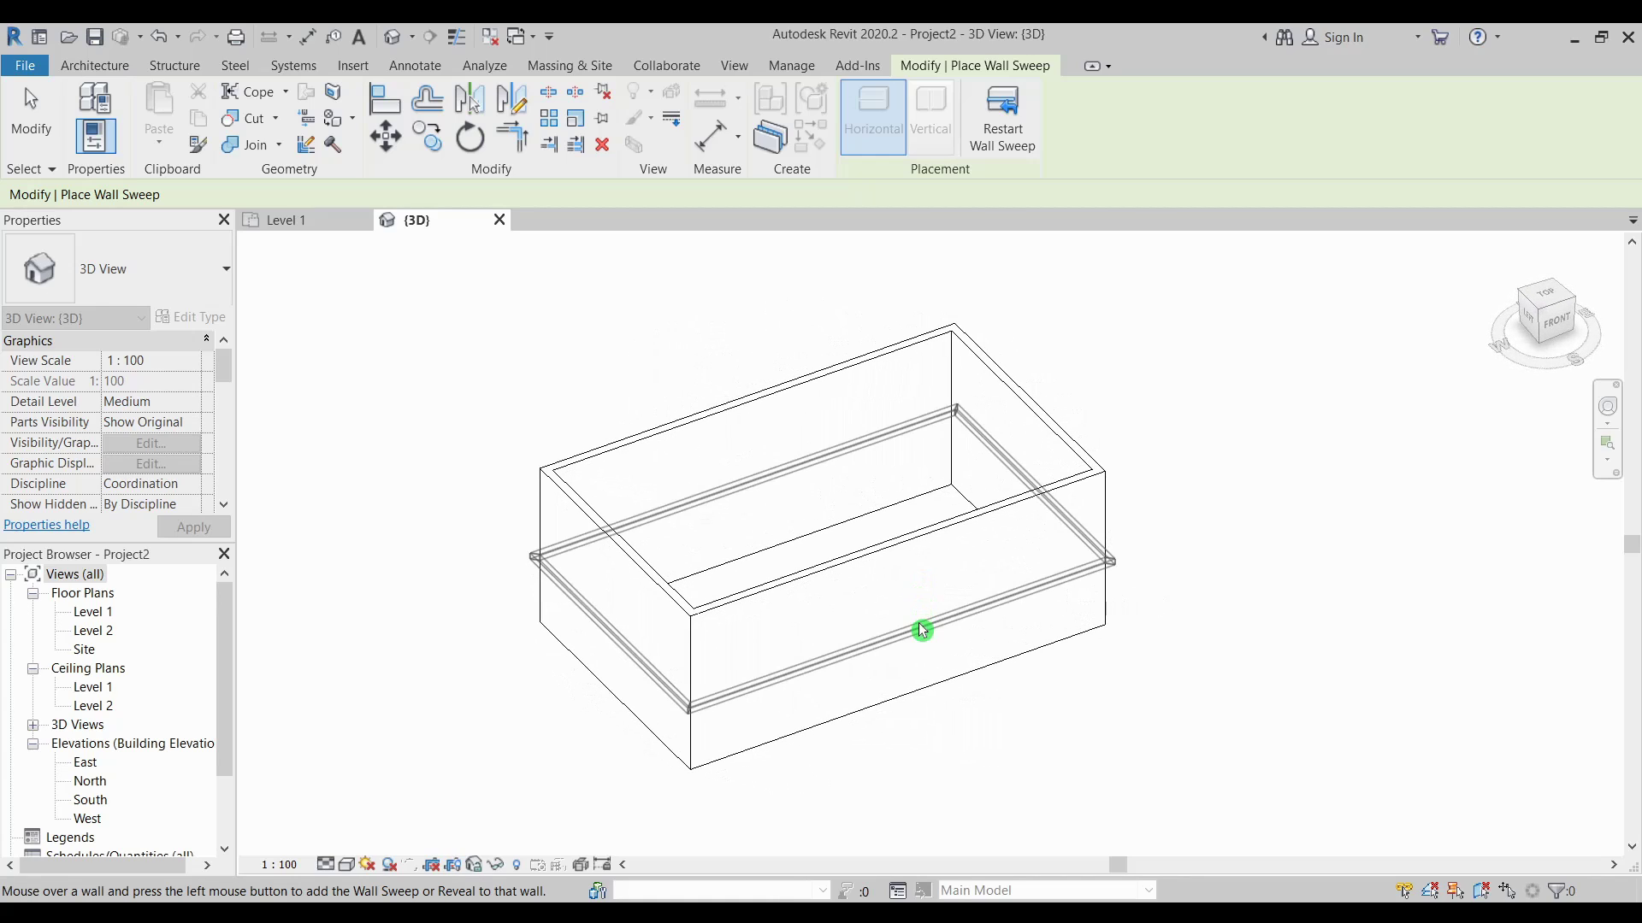
click(922, 631)
click(923, 631)
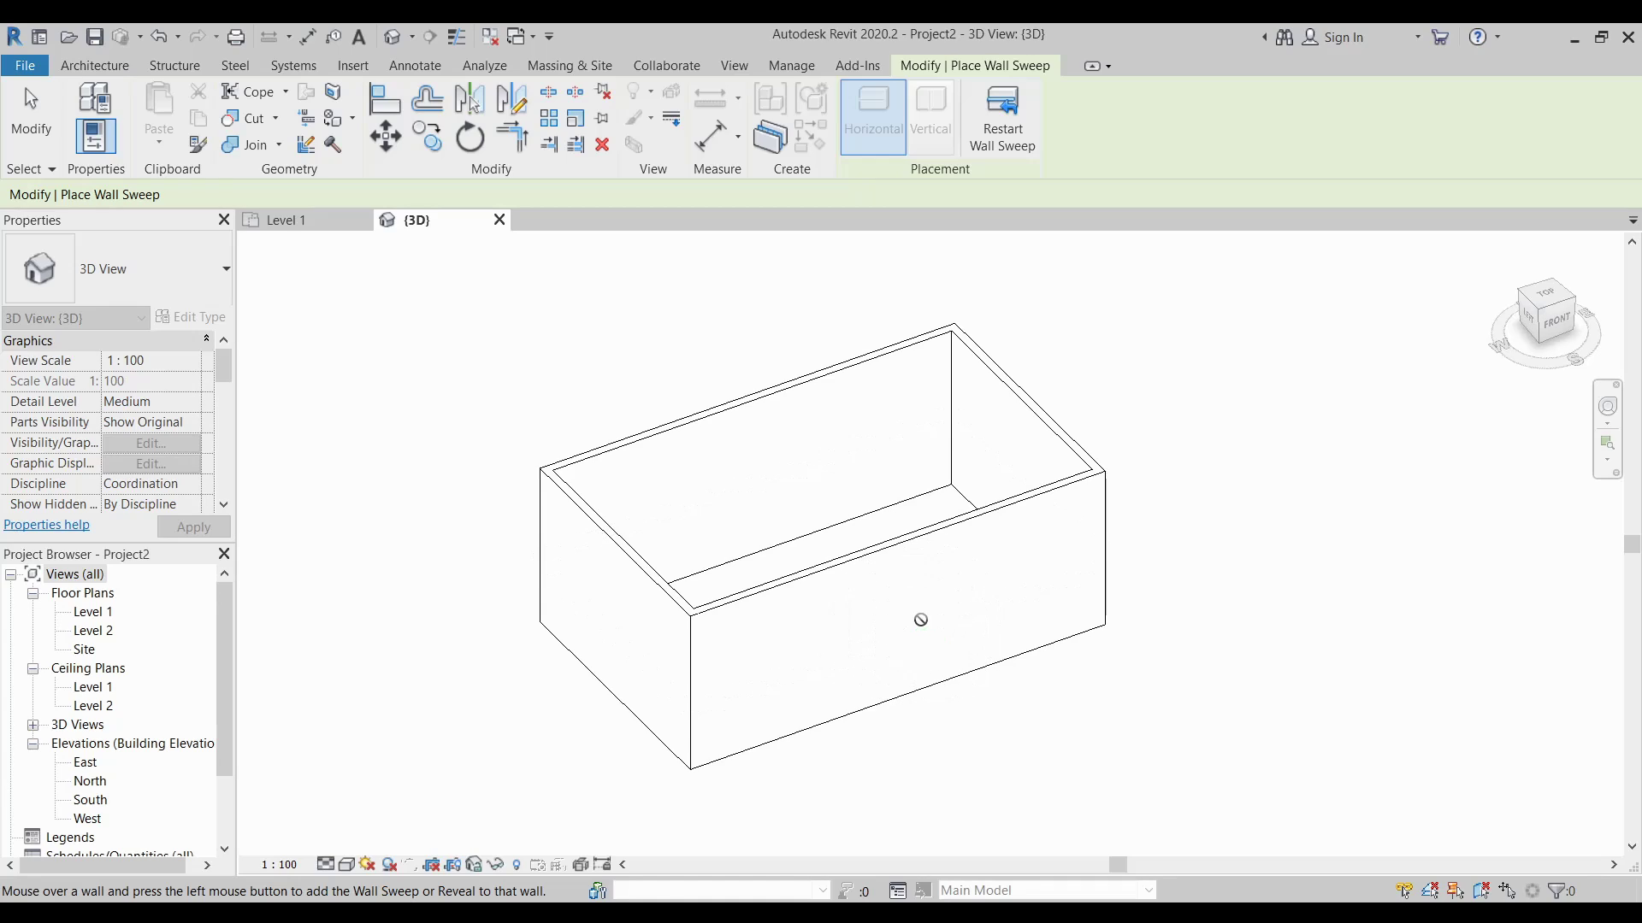
click(1269, 659)
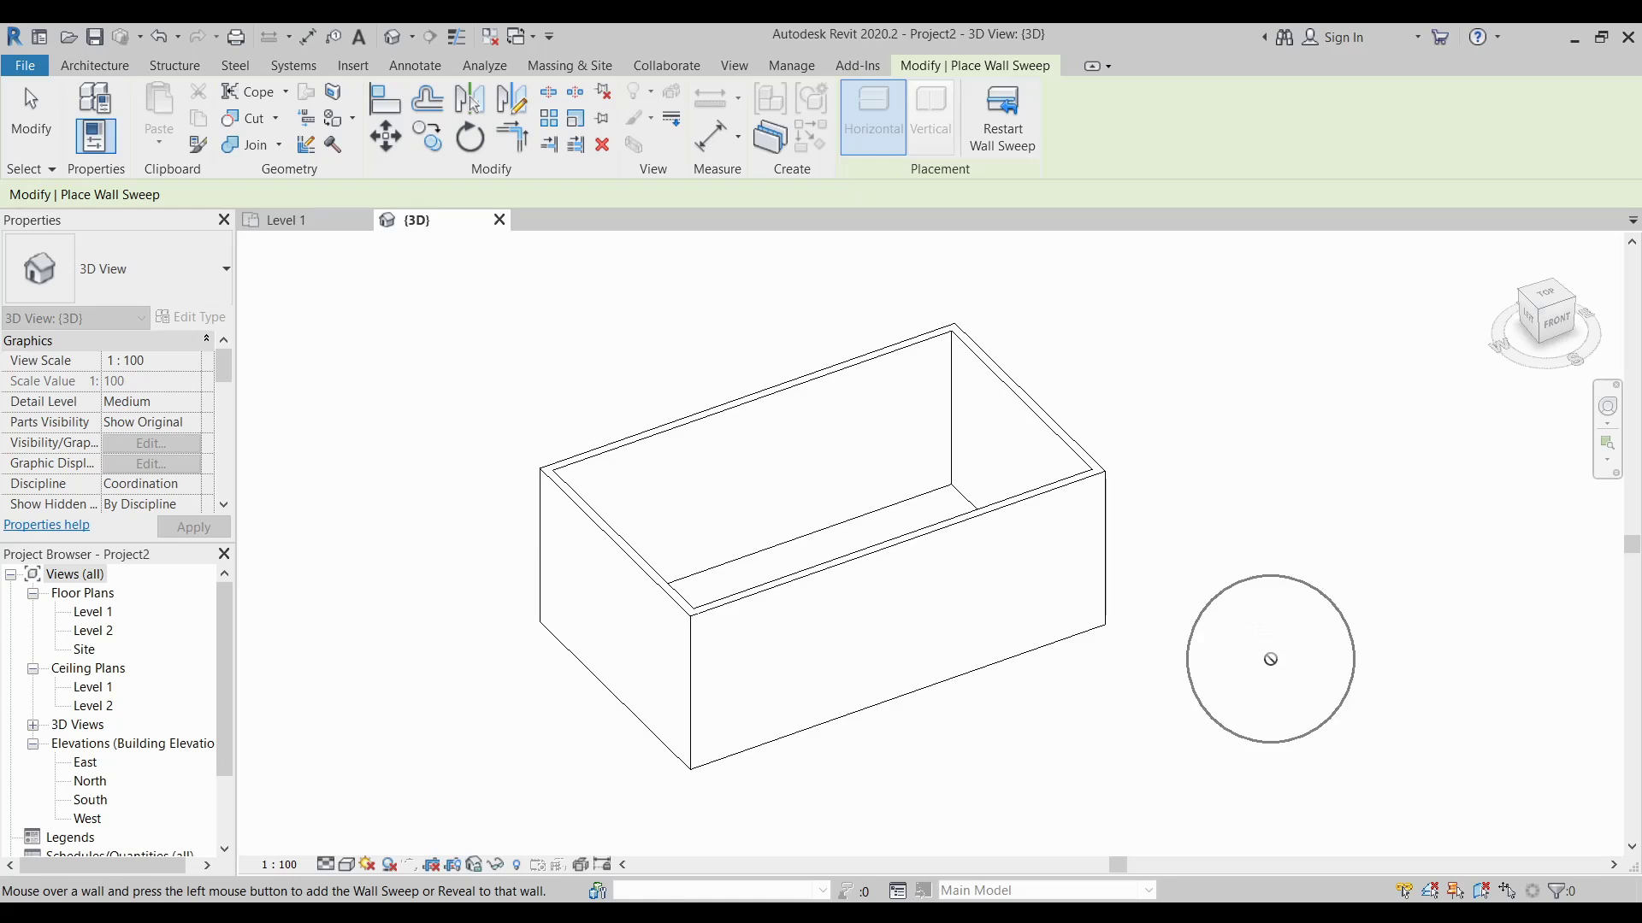
click(1270, 659)
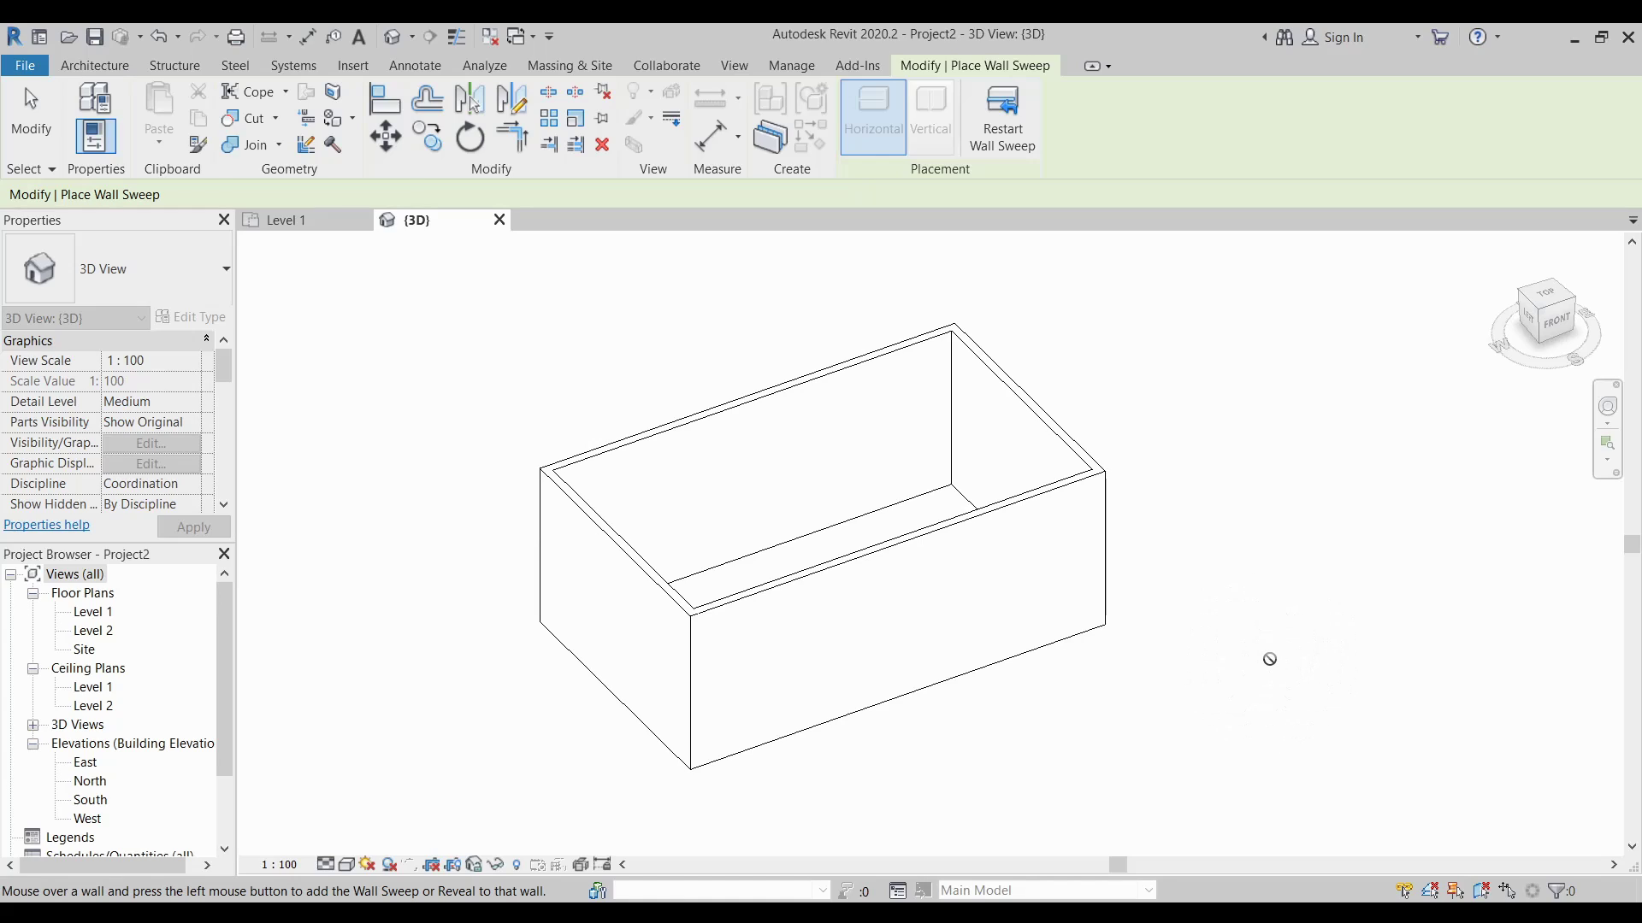
key(Escape)
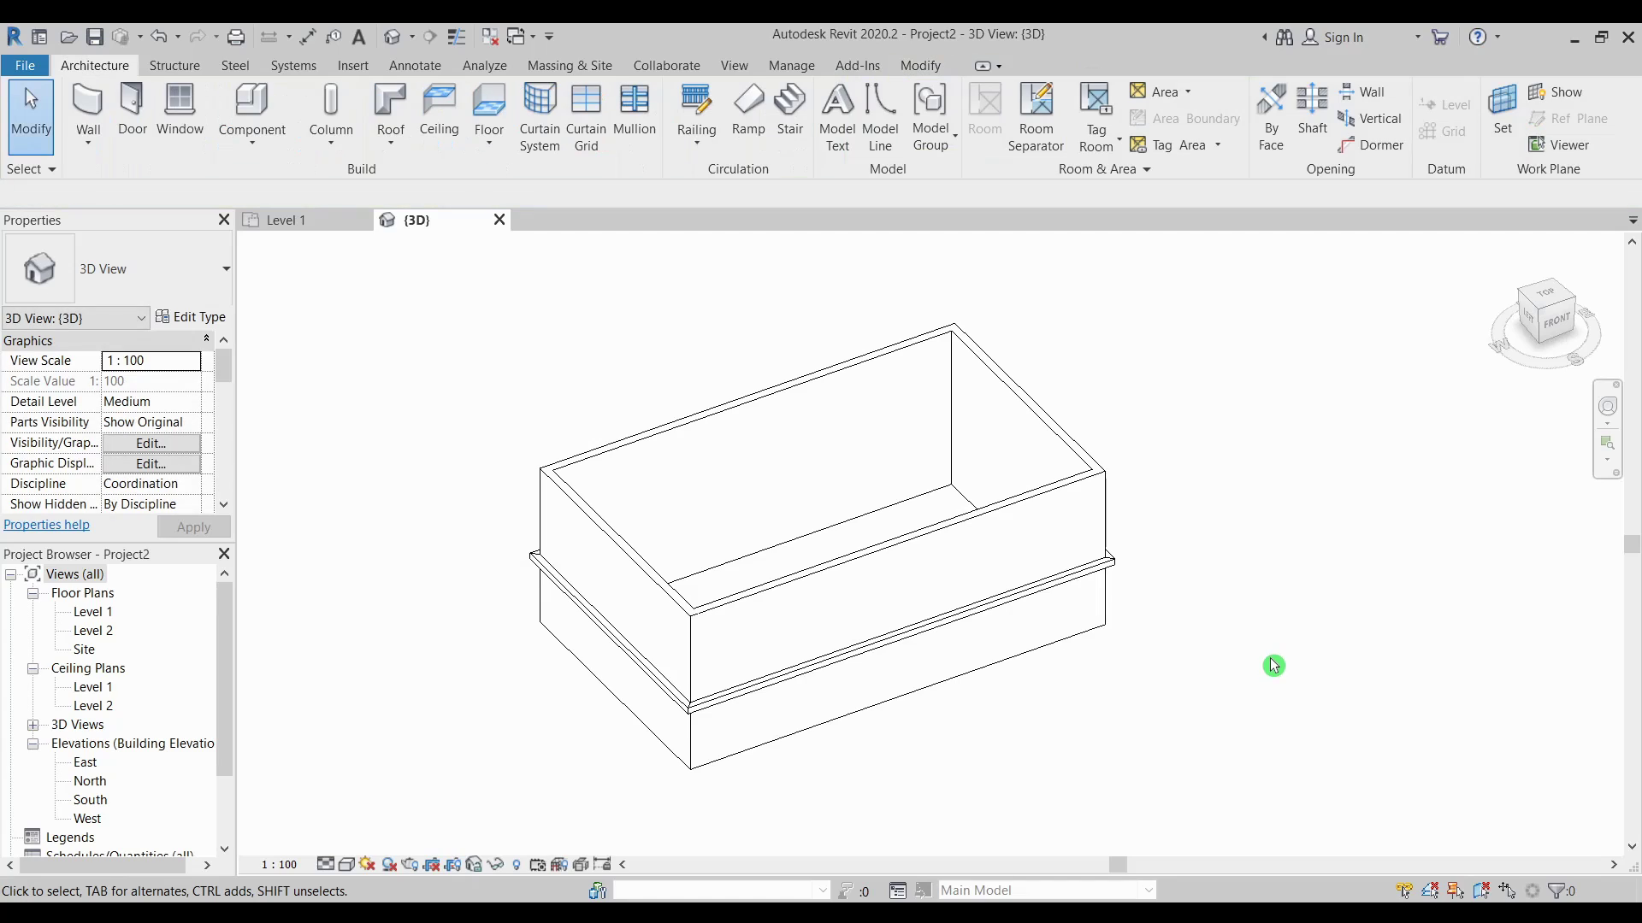
Place a second horizontal cornice sweep around the inner faces of all four walls near their top, about 3700 mm above Level 1.
shift+middle_drag(1087, 645, 1047, 610)
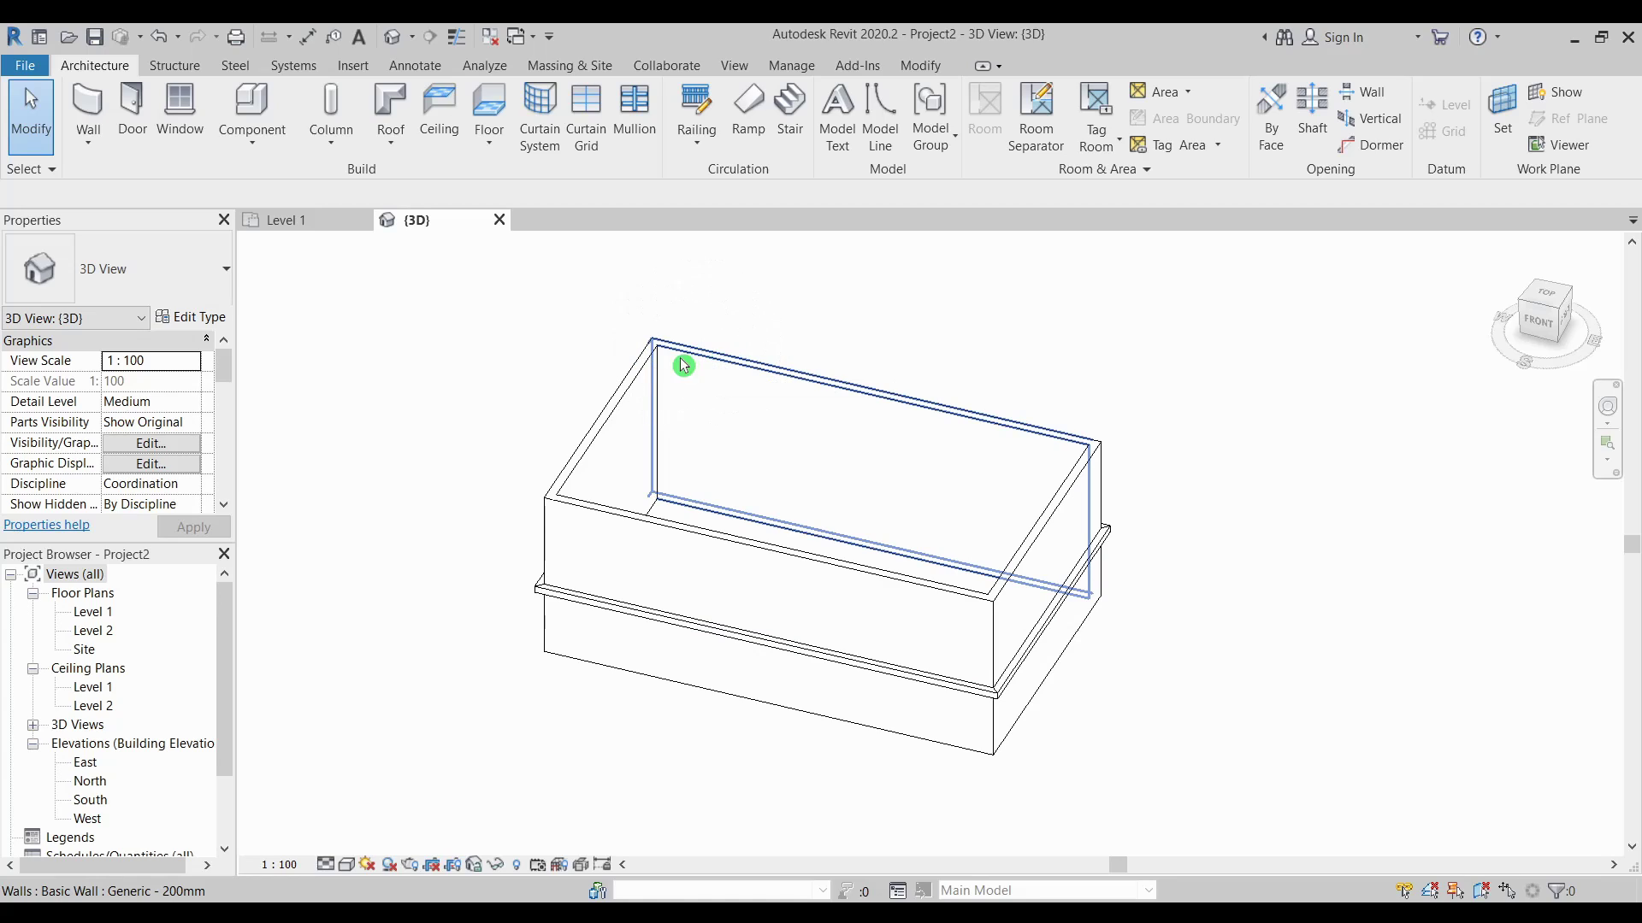
click(88, 139)
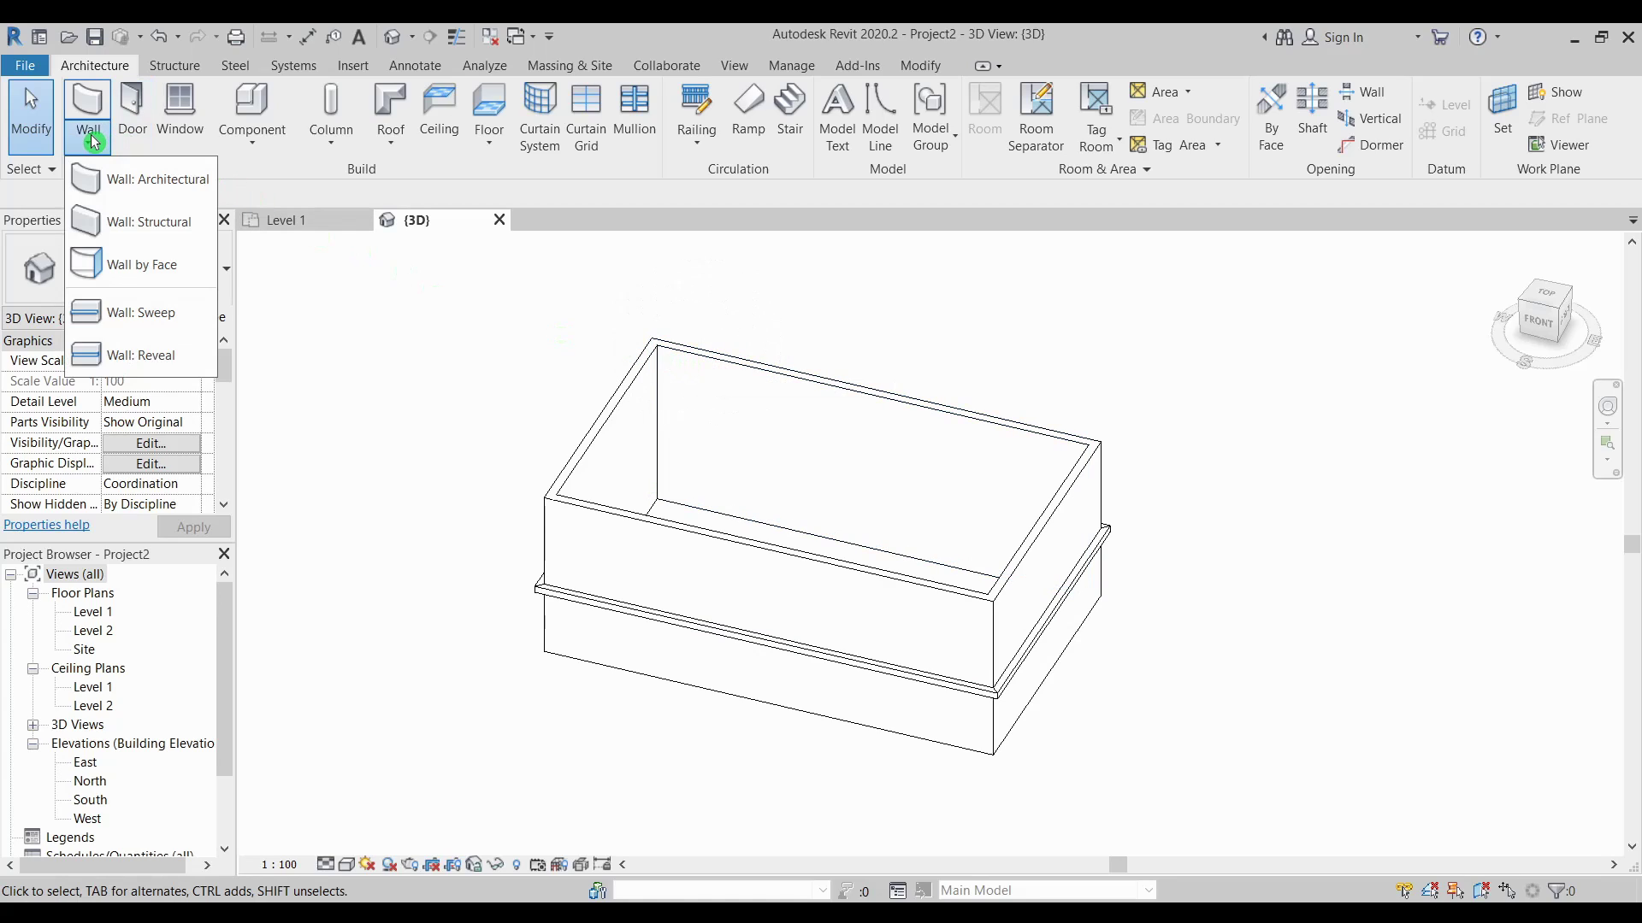
click(134, 310)
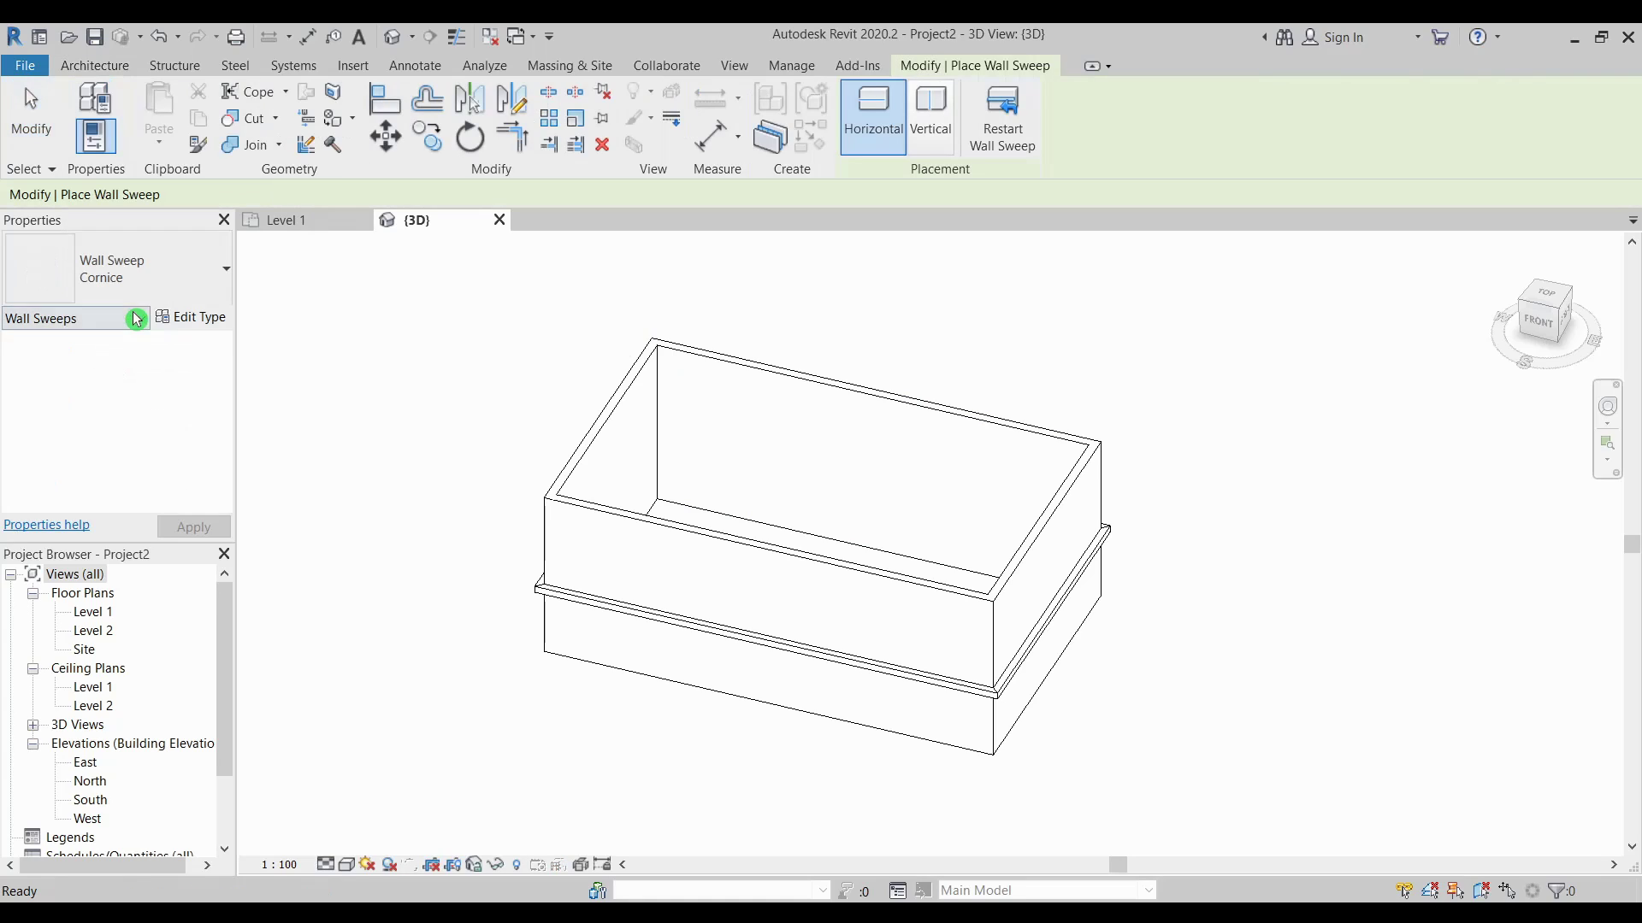
click(736, 374)
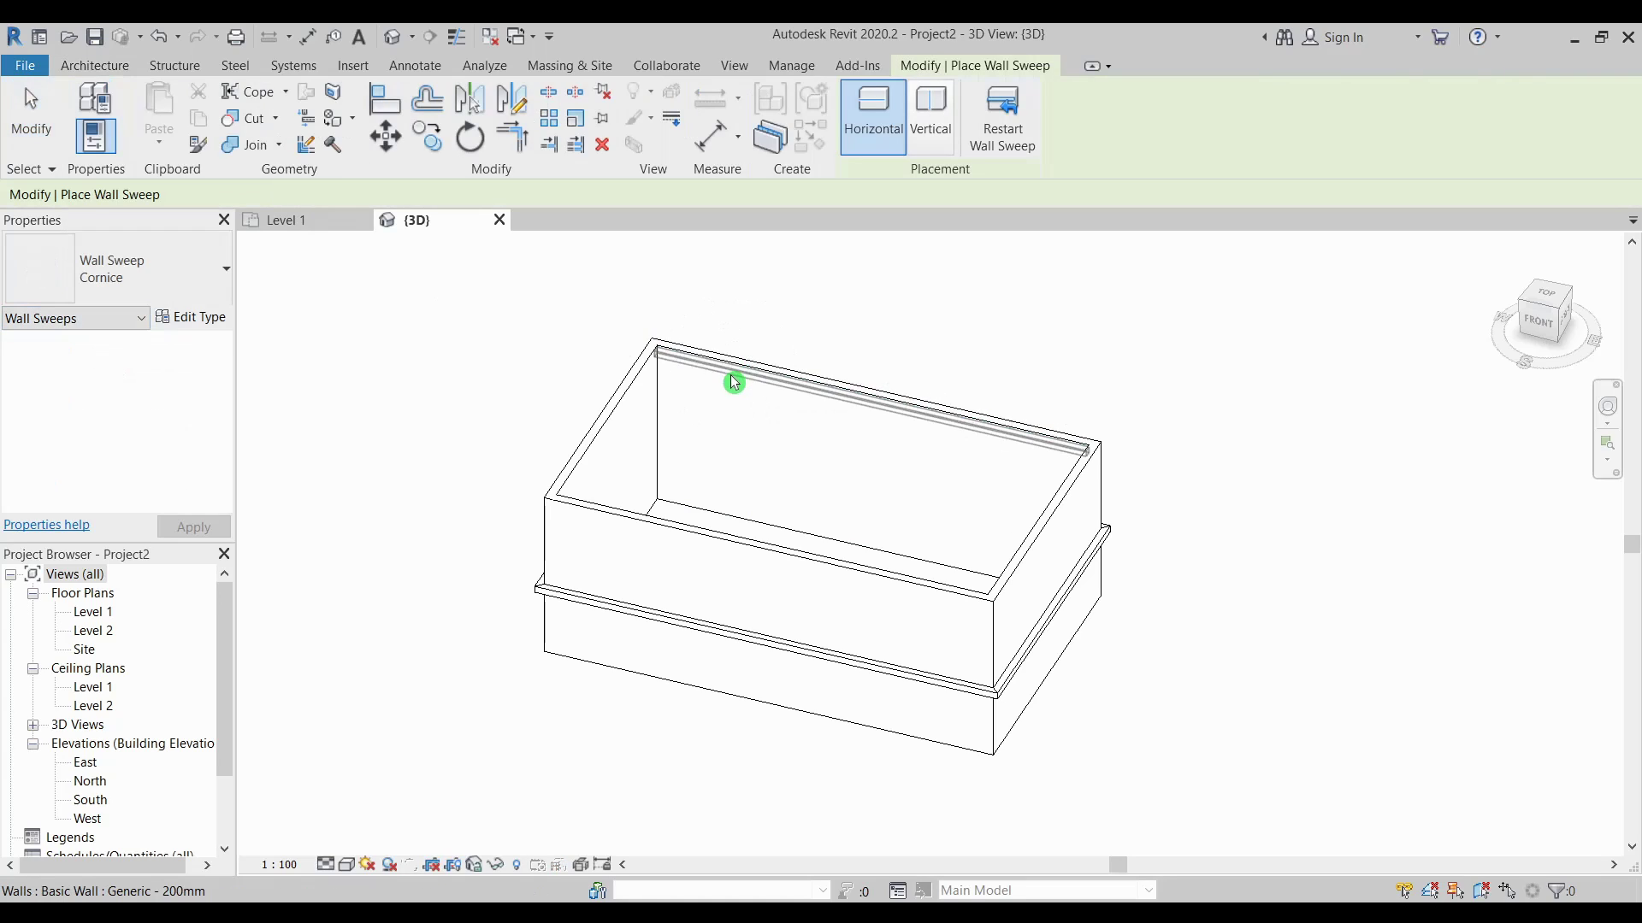
click(629, 416)
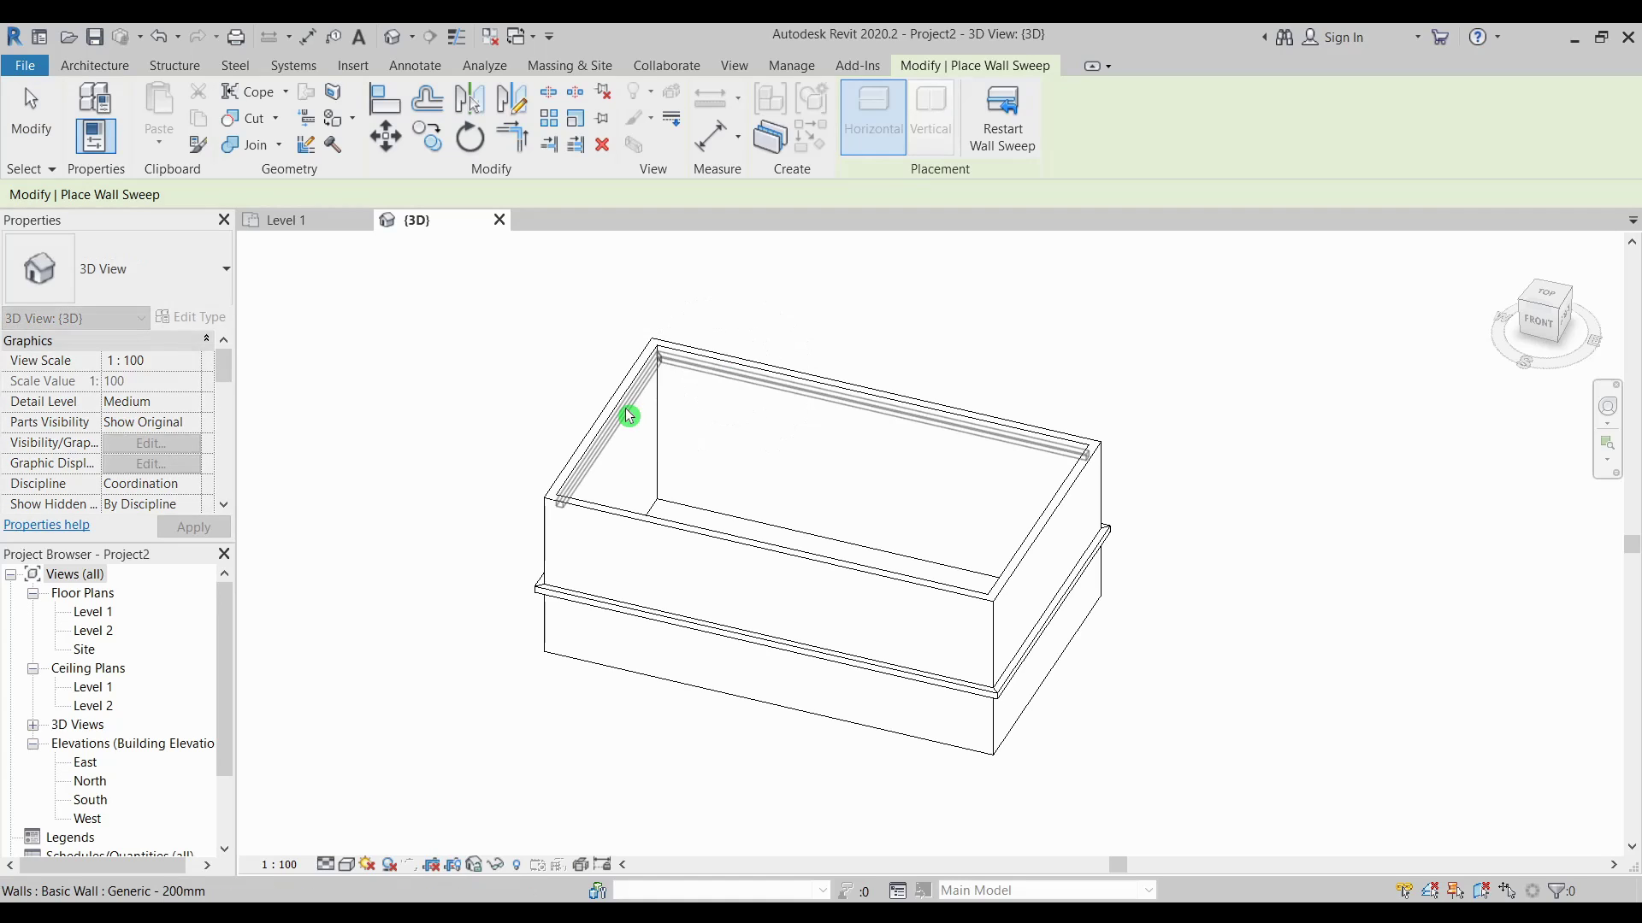
shift+middle_drag(867, 452, 429, 470)
click(634, 455)
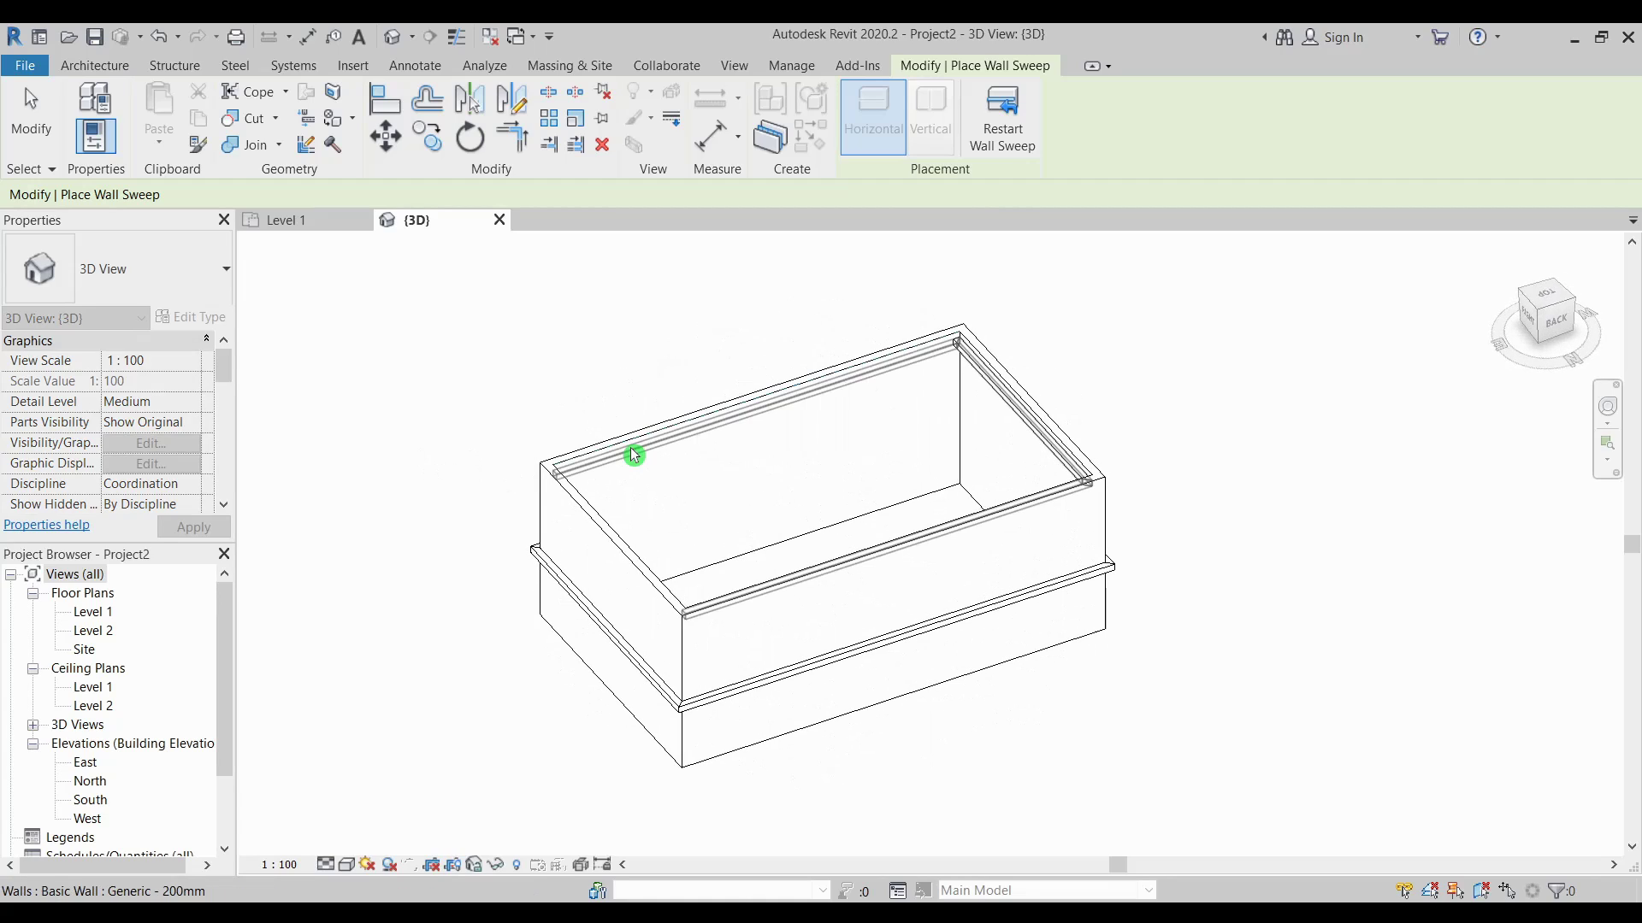
click(650, 450)
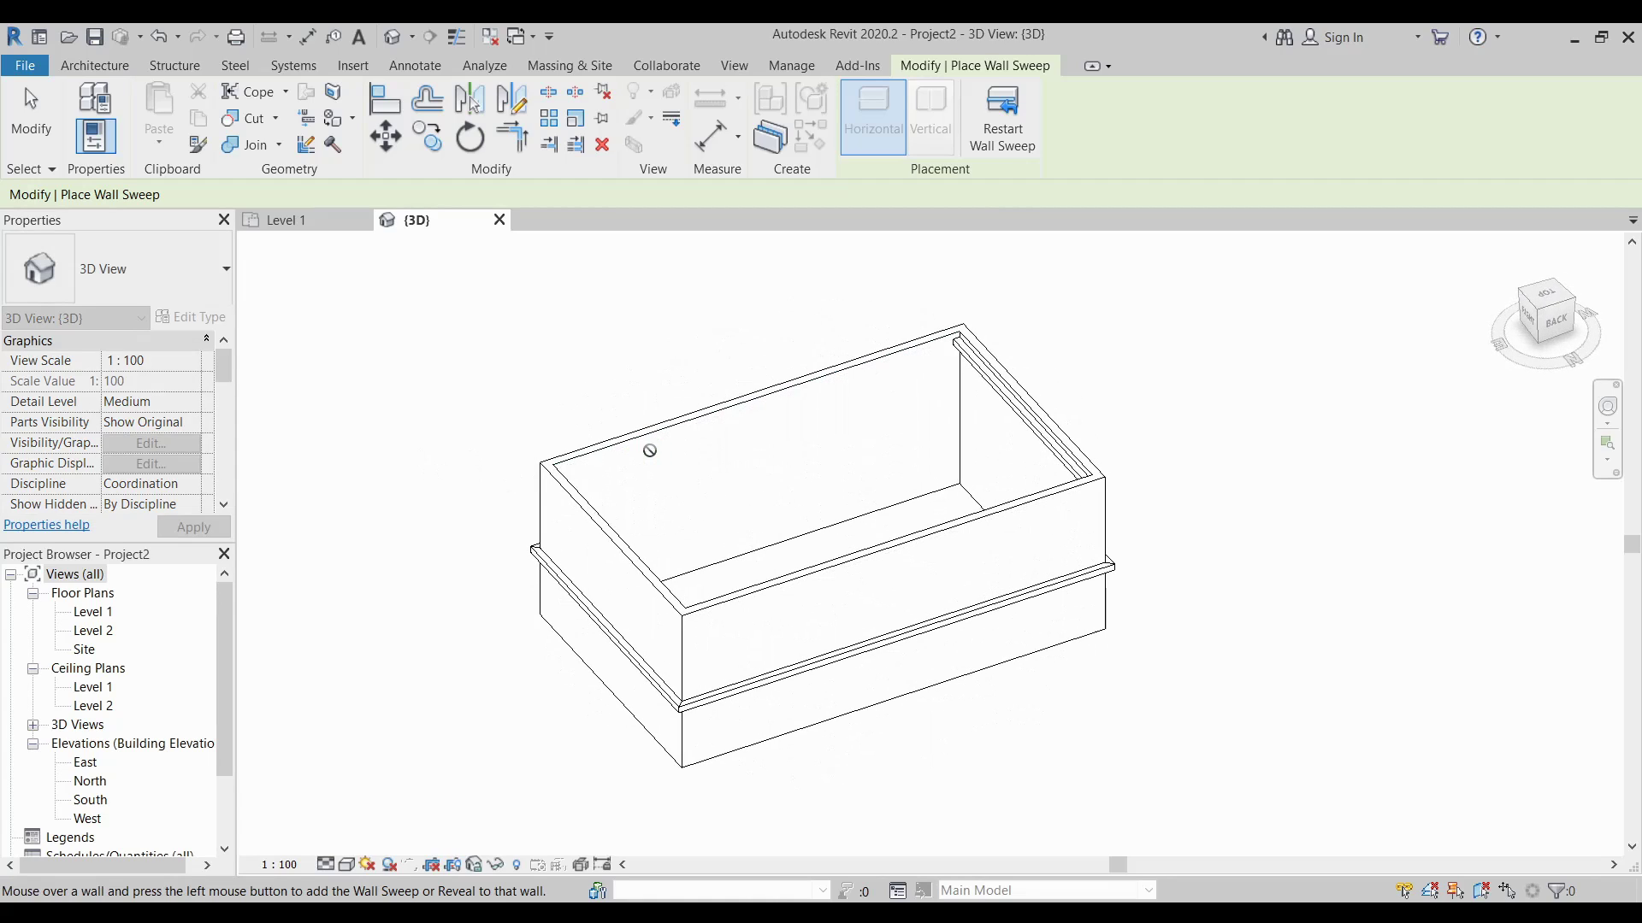
shift+middle_drag(893, 462, 640, 473)
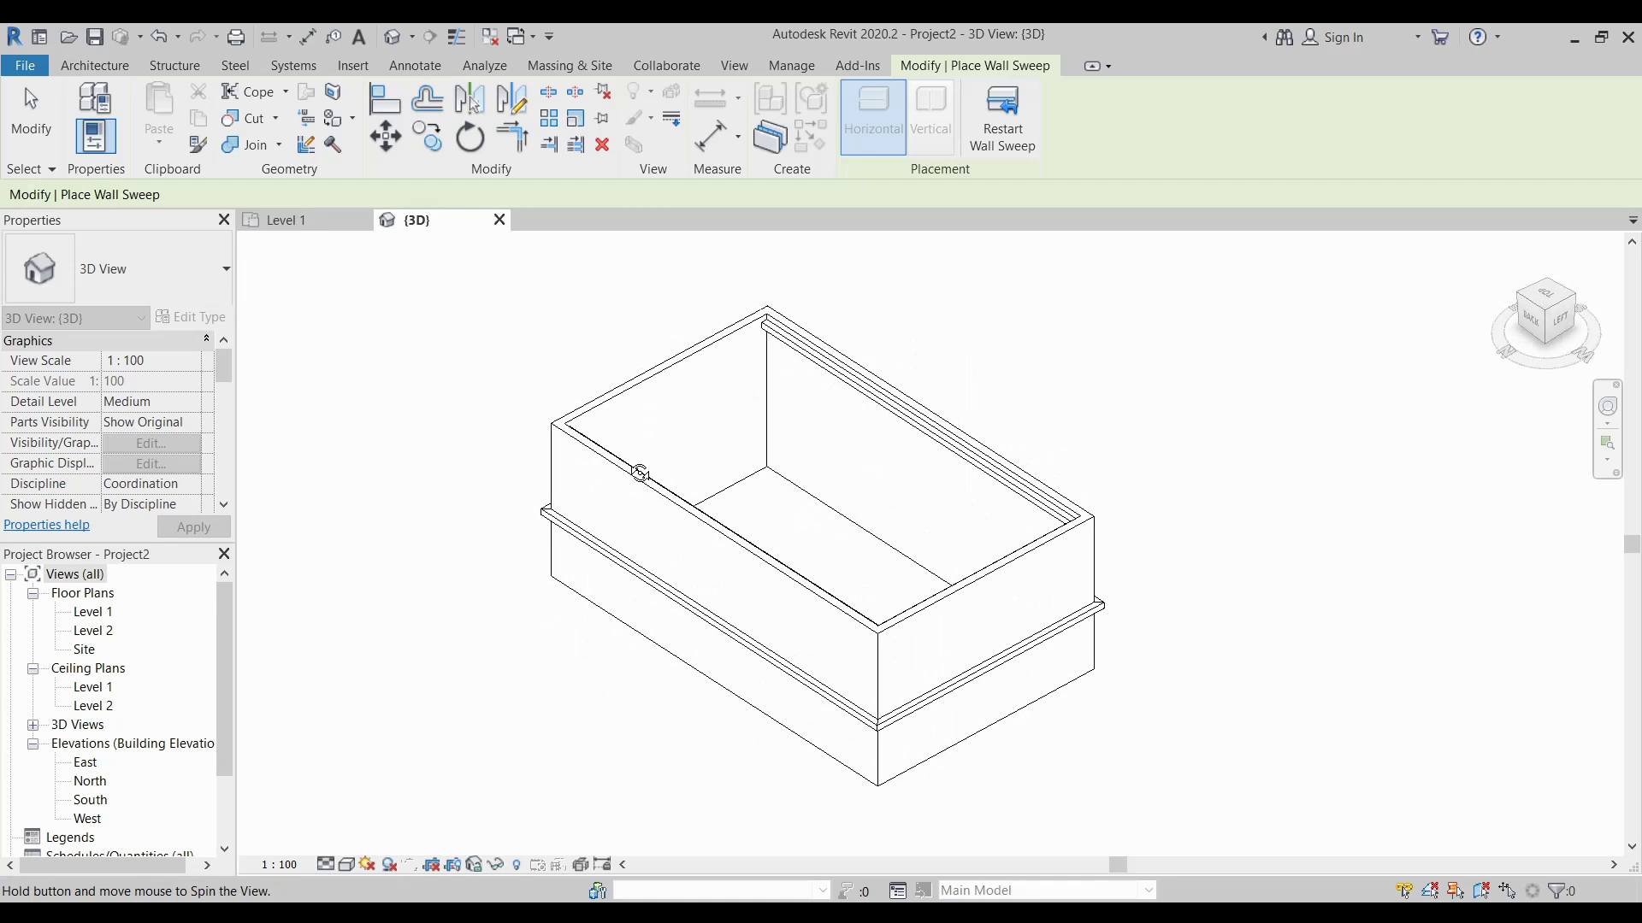
click(635, 417)
click(632, 413)
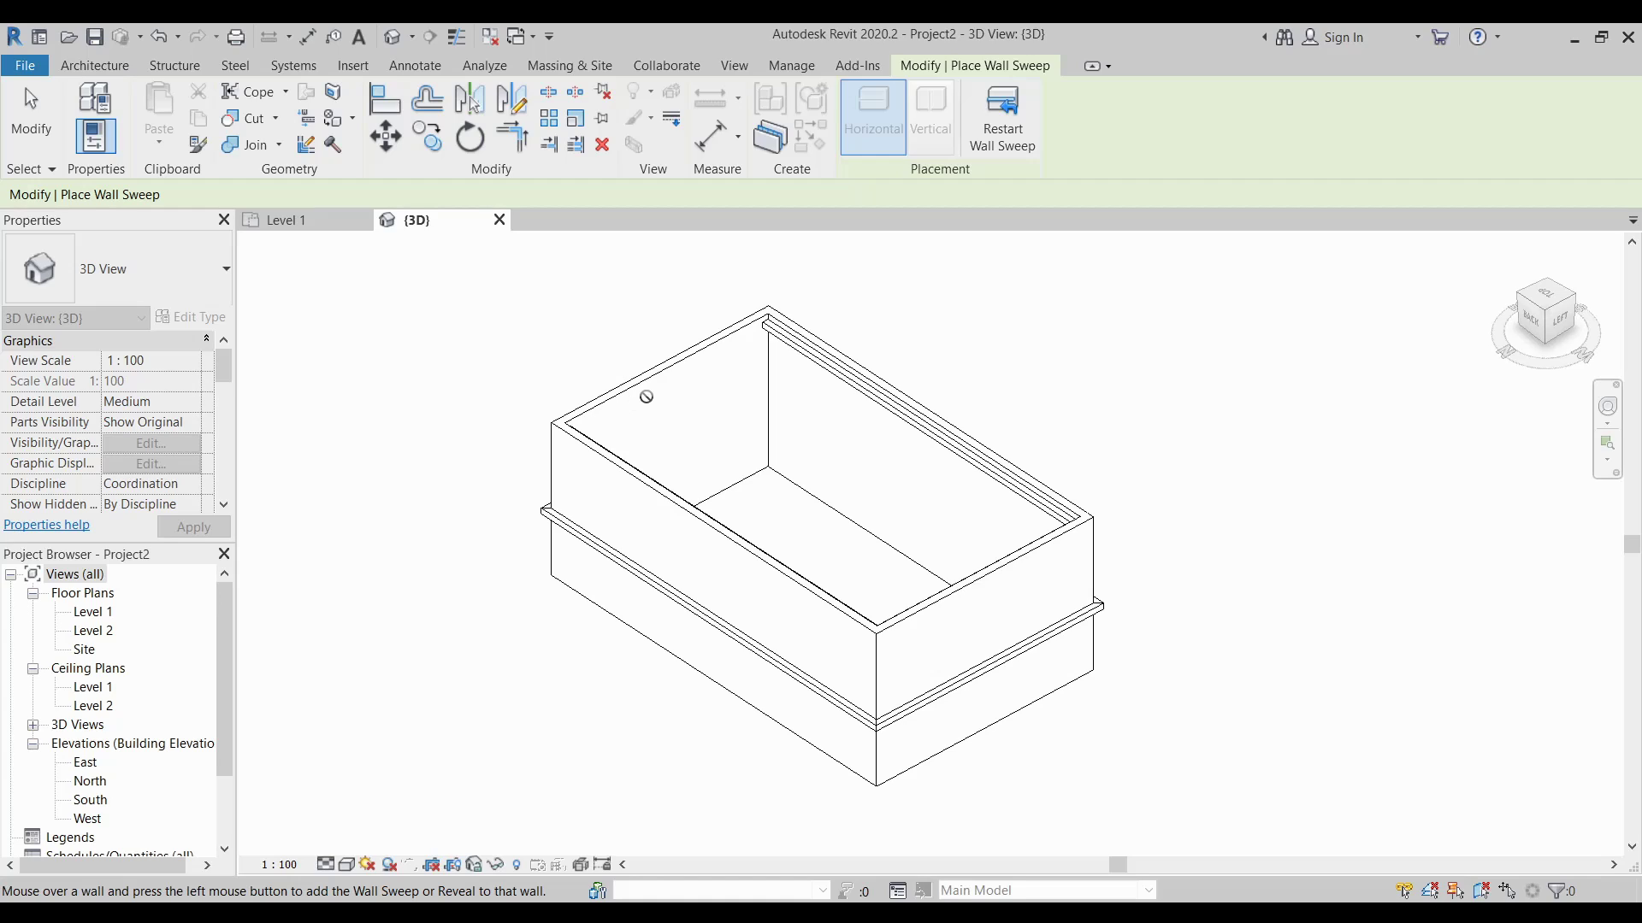
click(1299, 481)
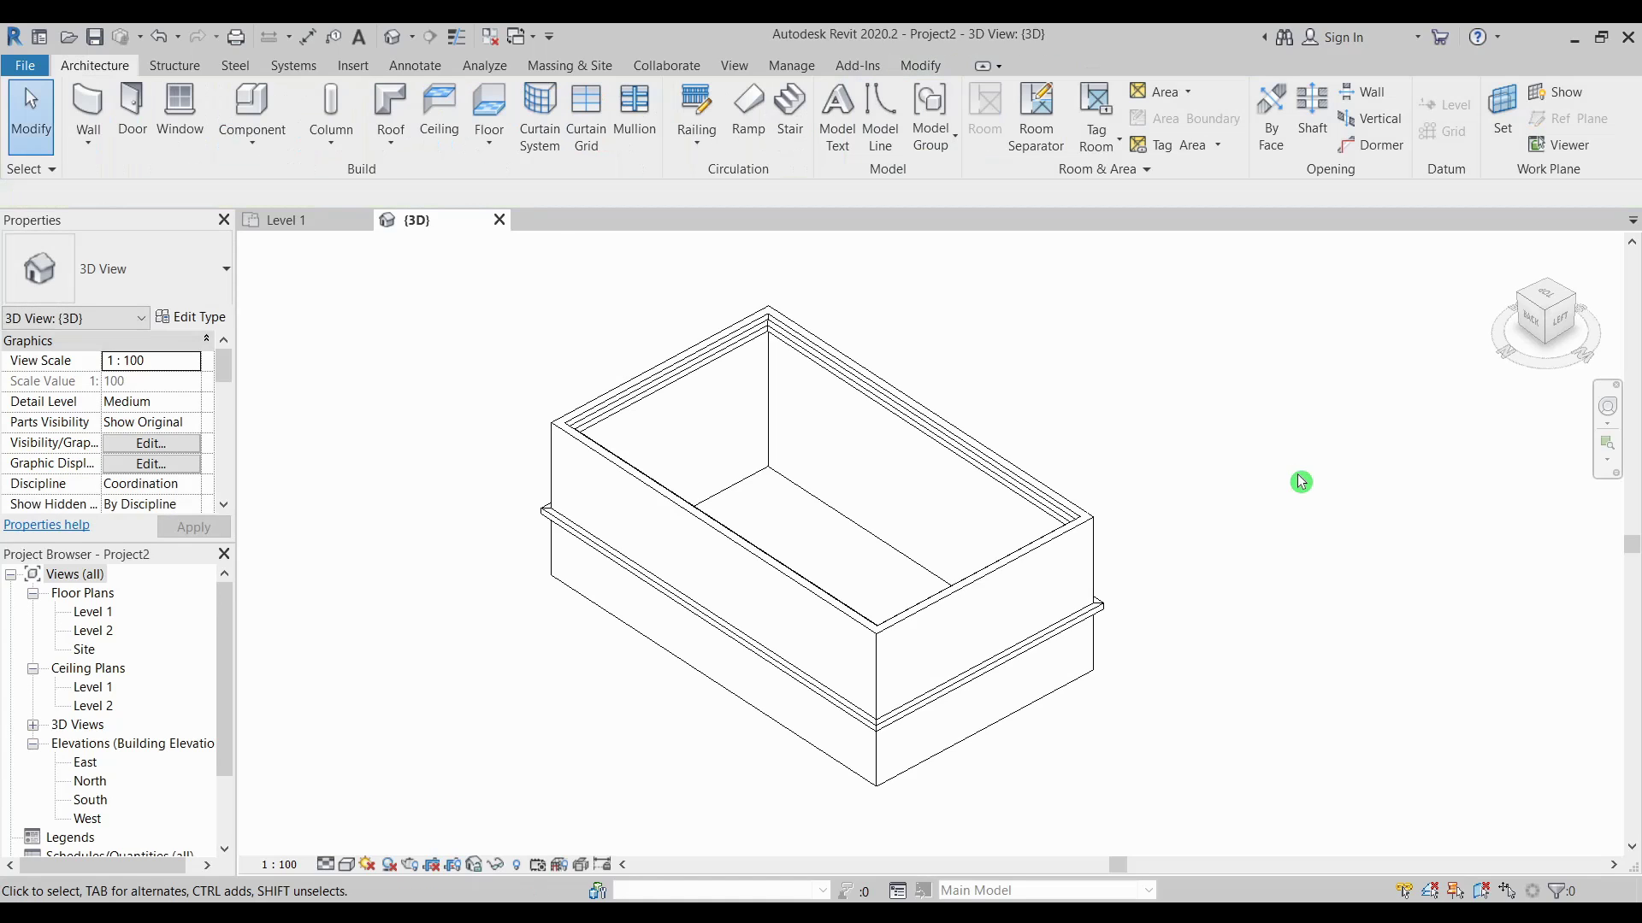
Select the outer cornice sweep and set its height above the wall base to 1500 mm.
click(1042, 513)
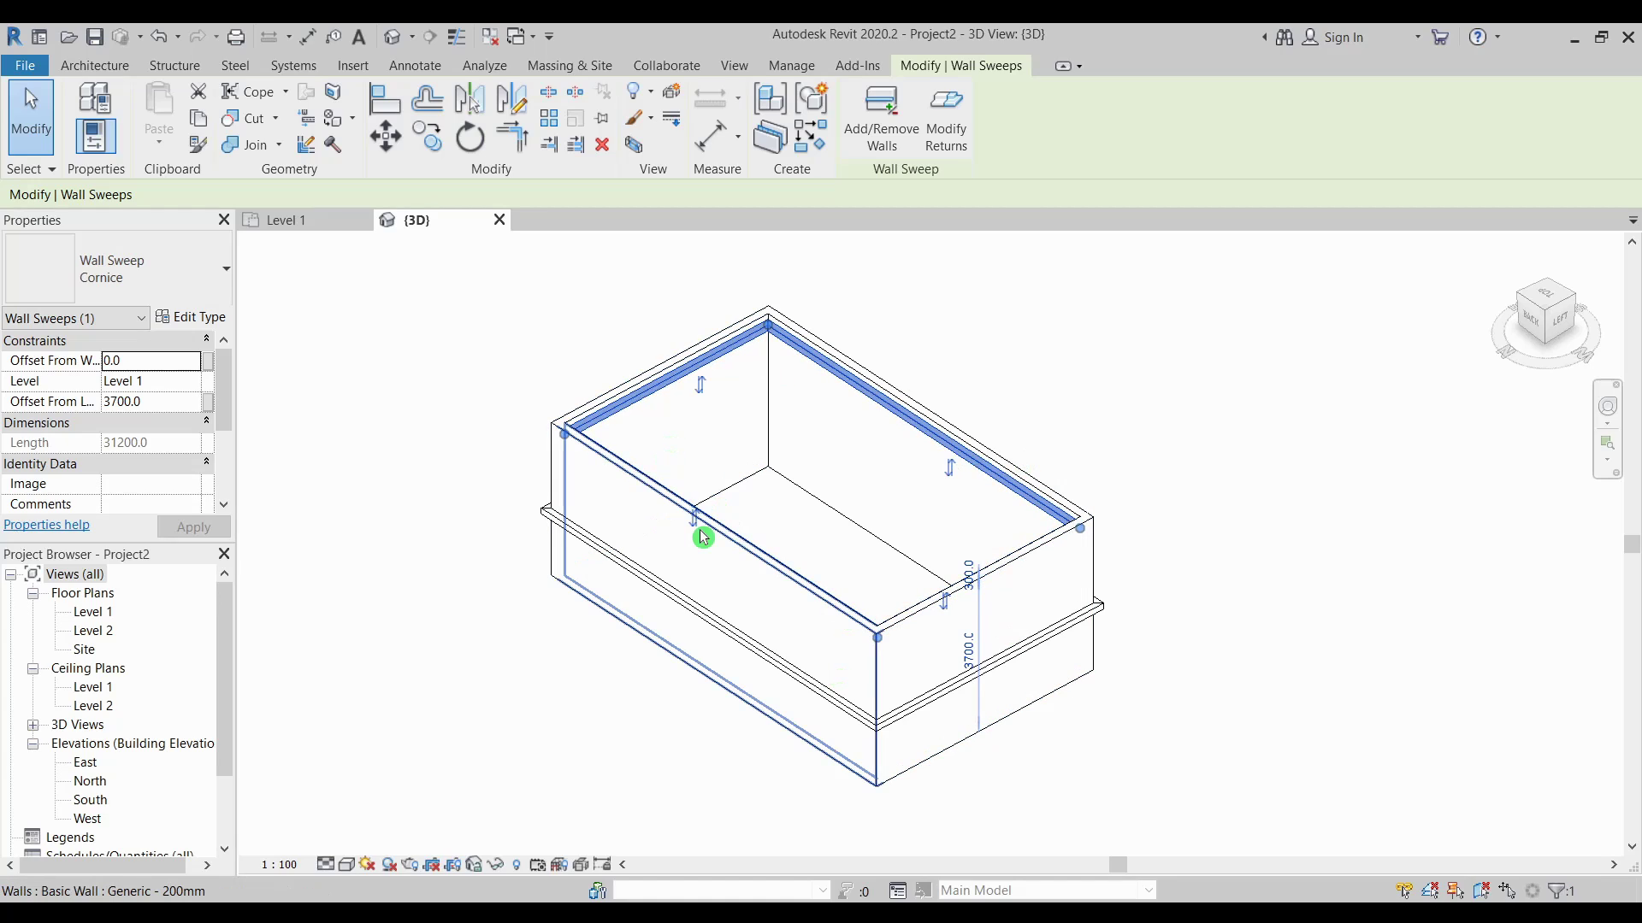
click(905, 709)
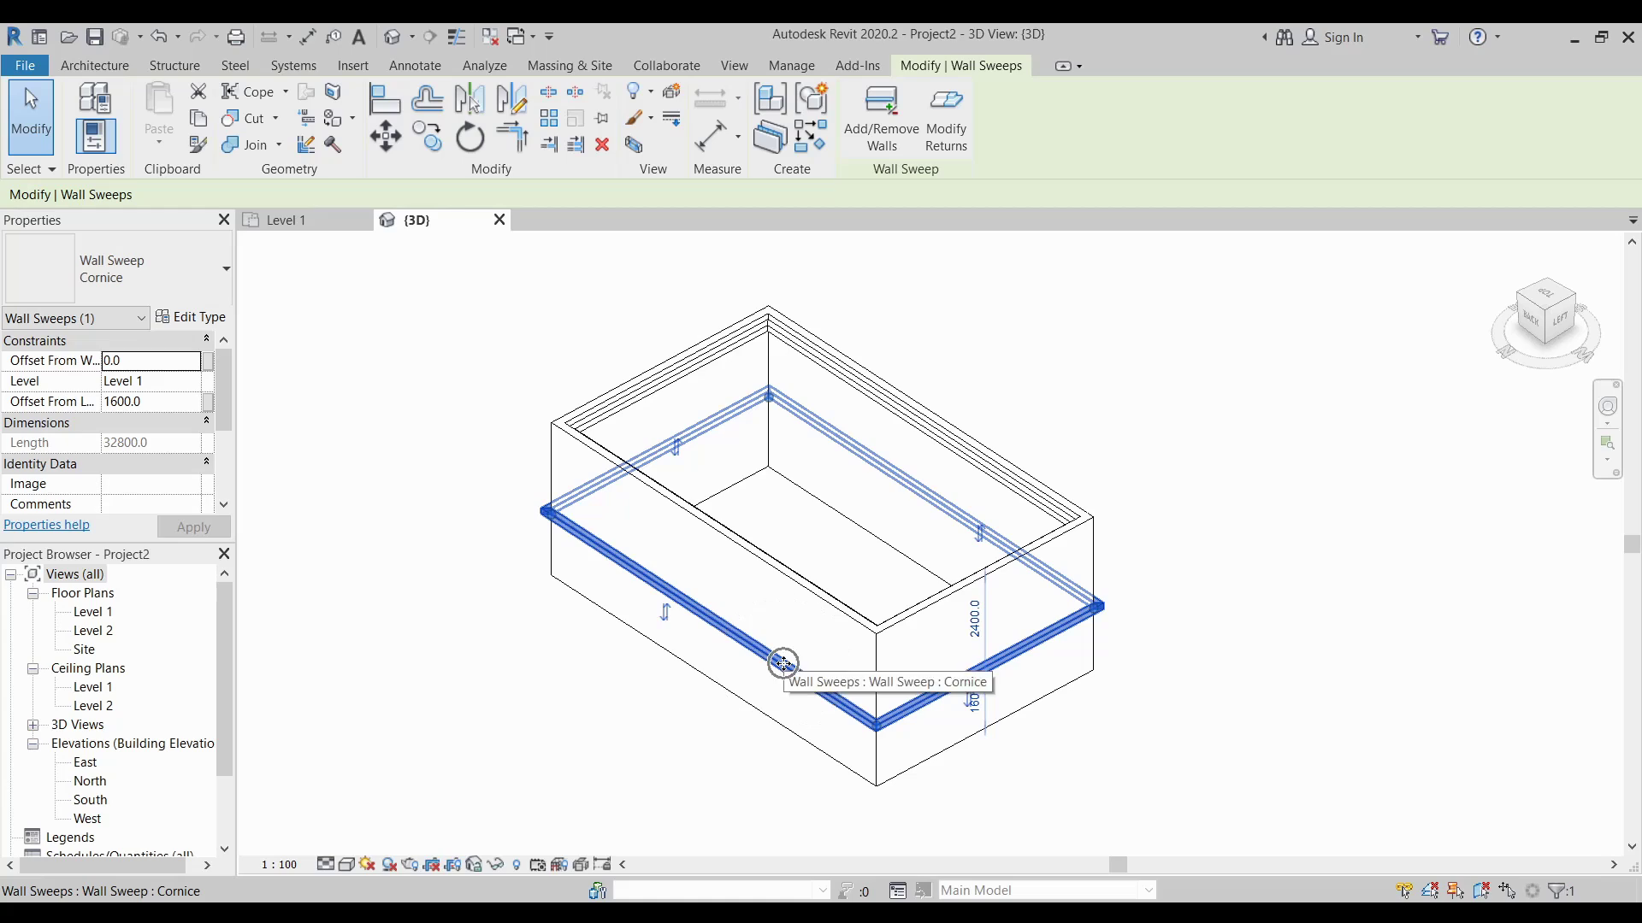
click(987, 712)
text(15)
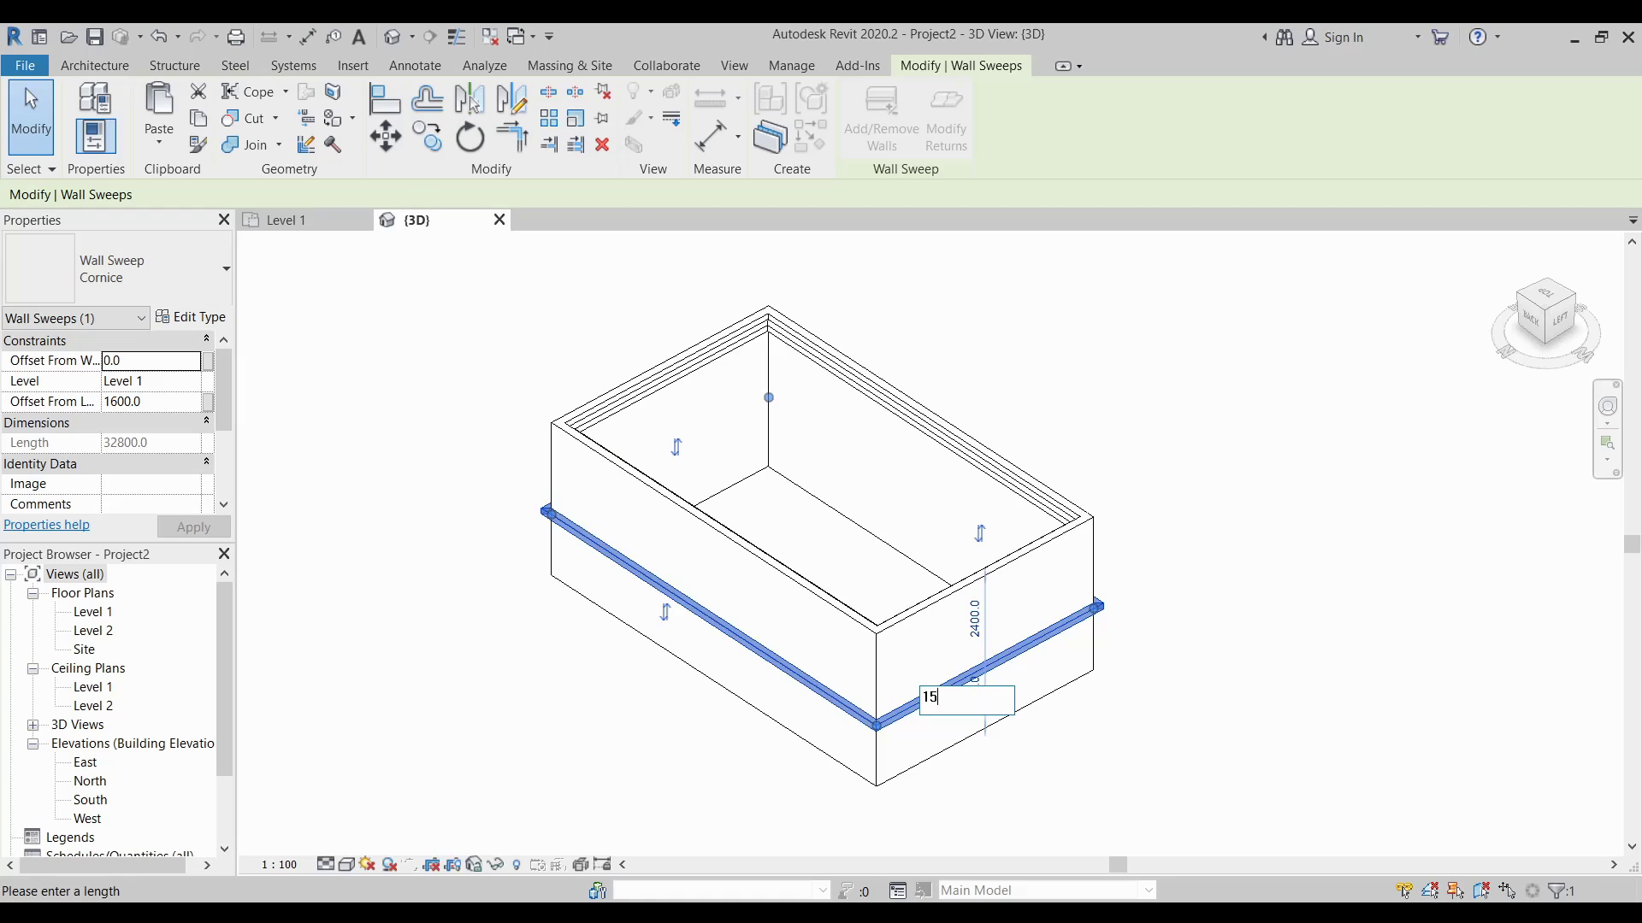
text(00)
key(Return)
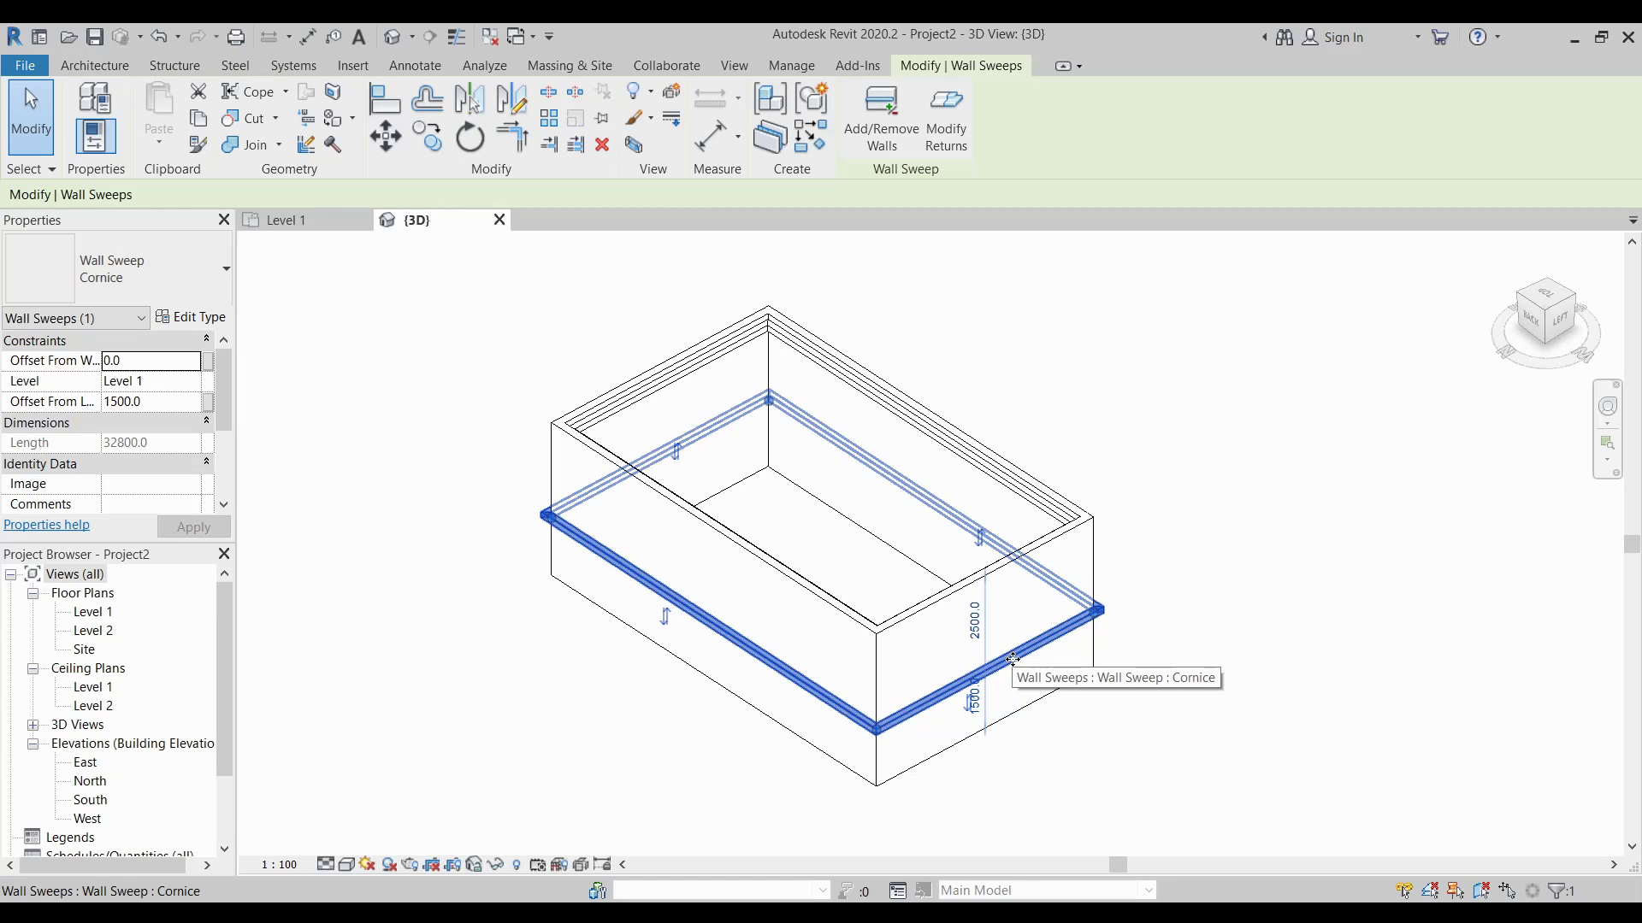
Set the outer cornice sweep's offset from Level 1 to 1200 mm, apply it and deselect the sweep.
click(140, 403)
drag(140, 402, 91, 395)
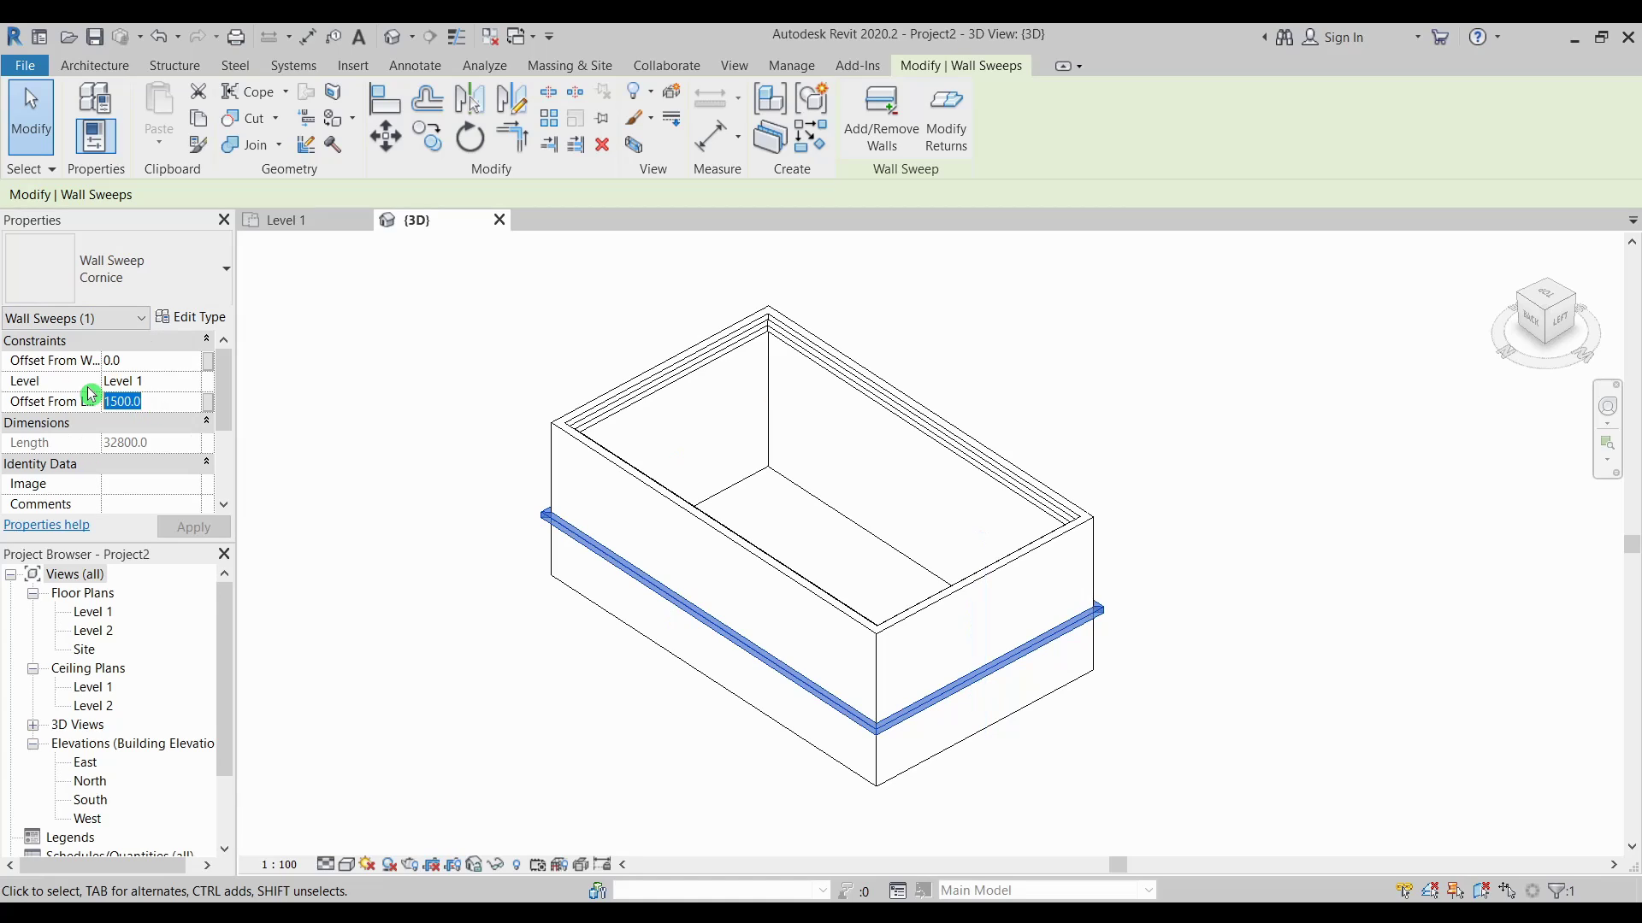
text(1200.0)
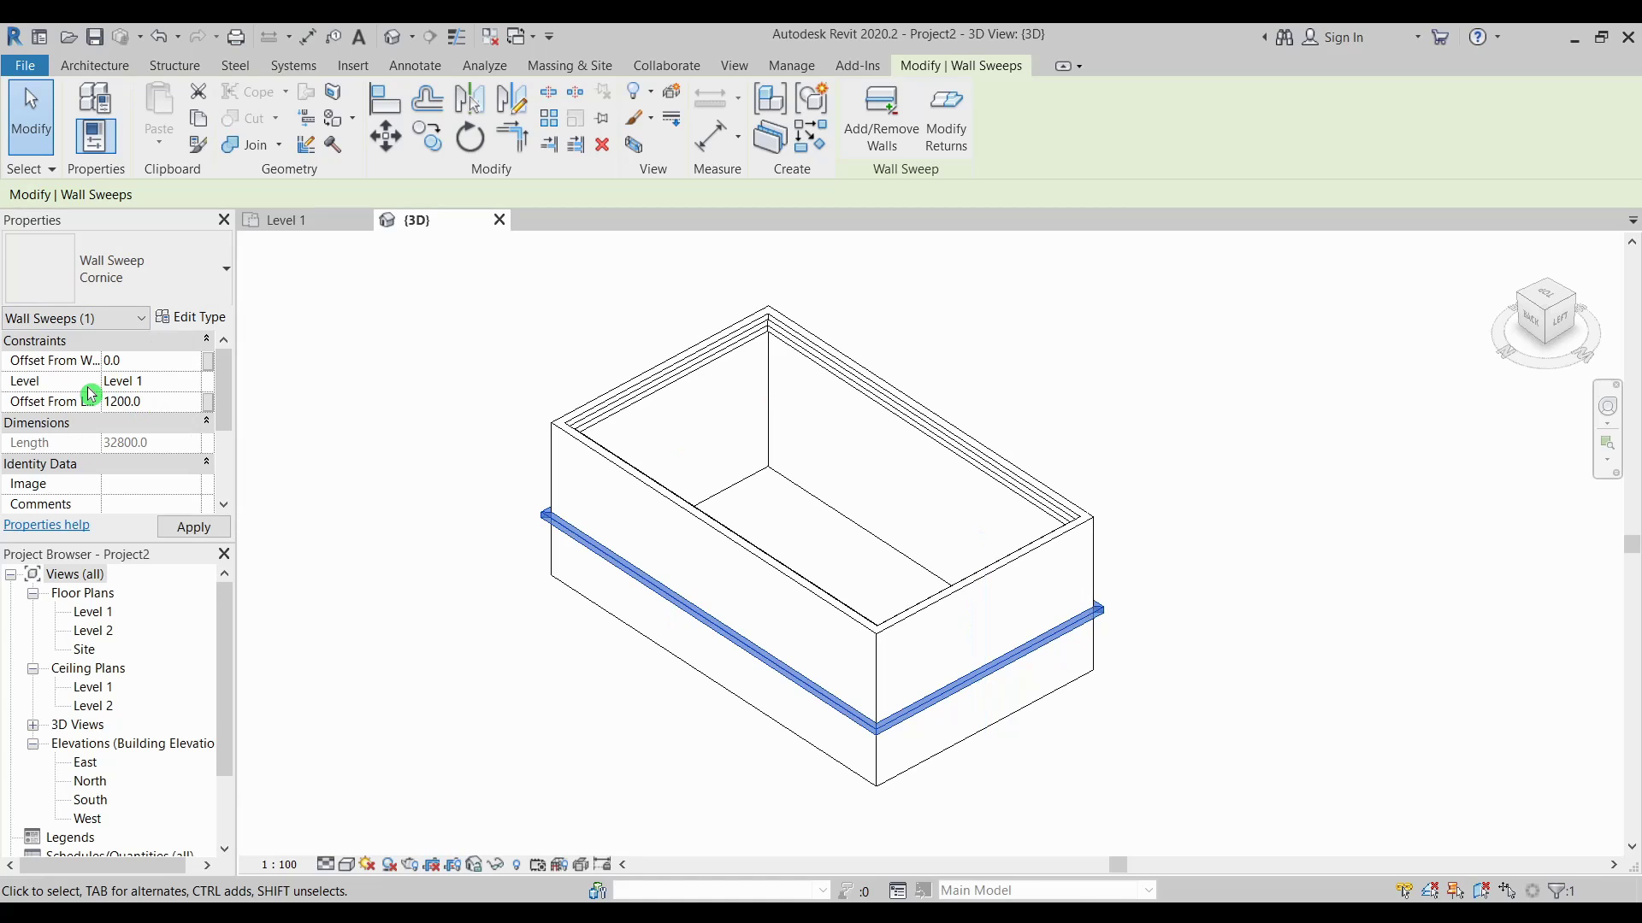
click(189, 528)
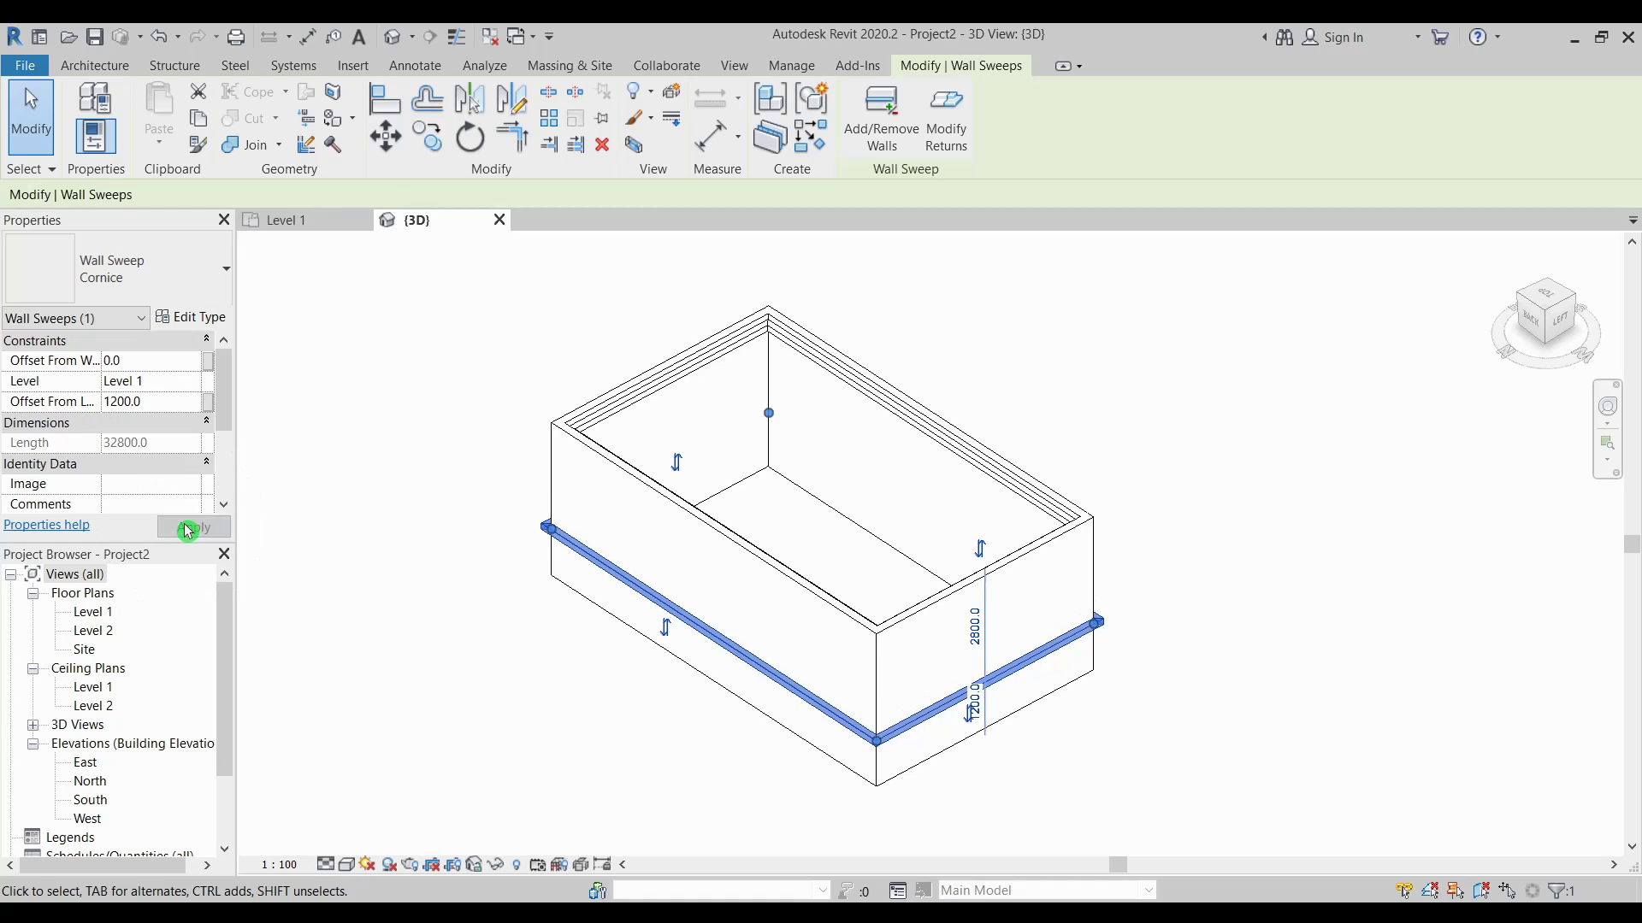
click(312, 517)
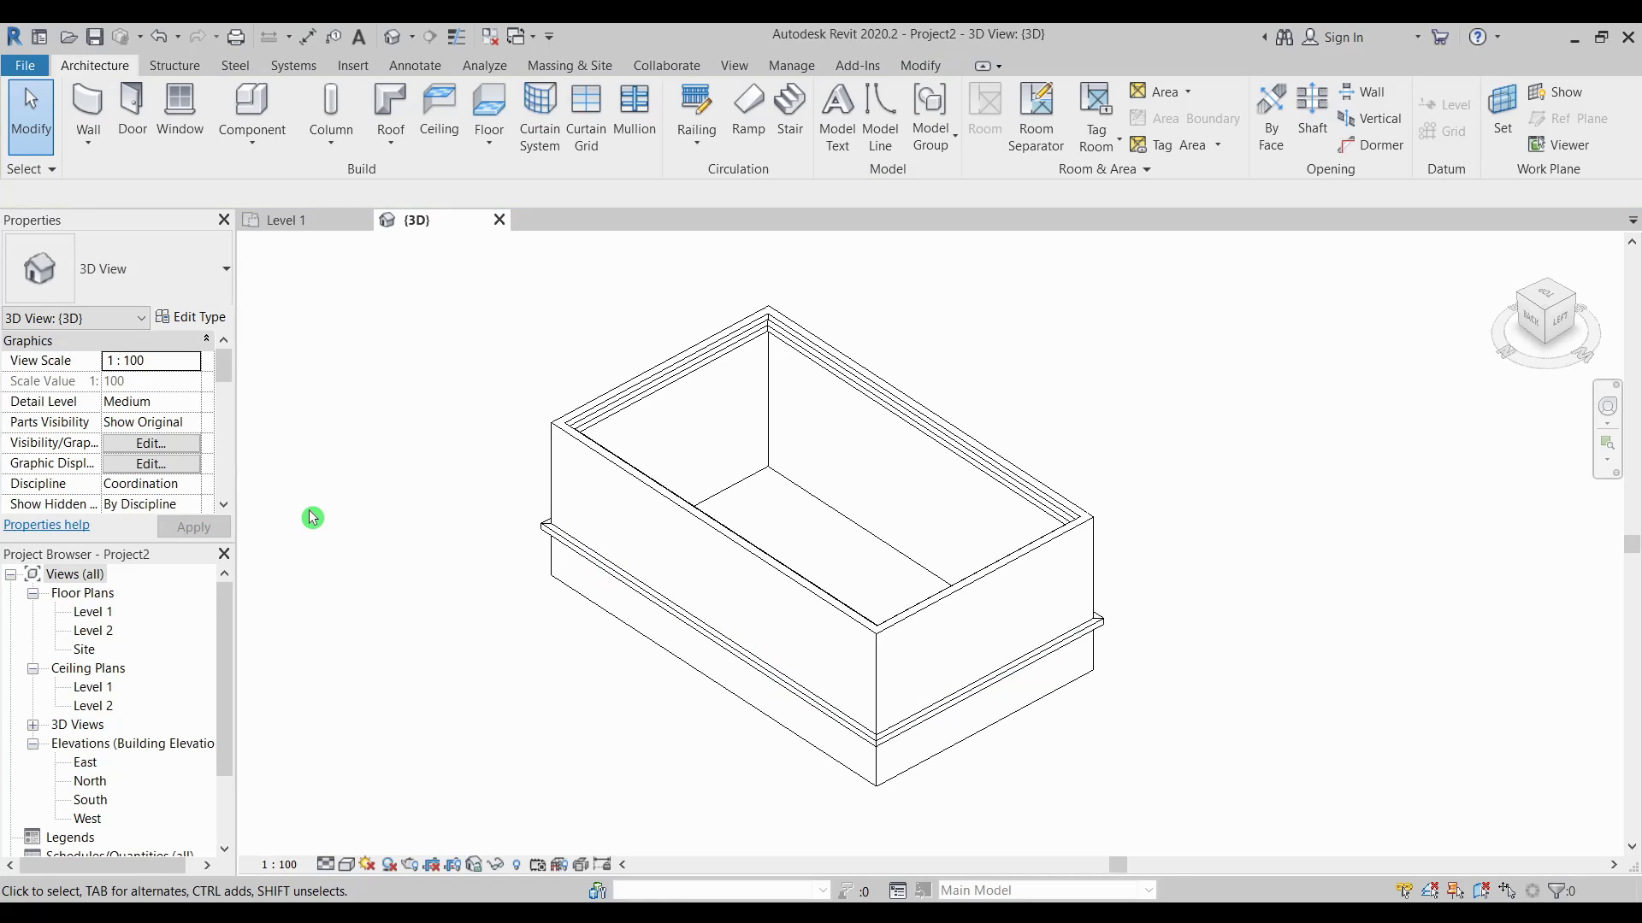
Align the top of the inner cornice sweep with the top of the walls using the Align tool.
click(689, 367)
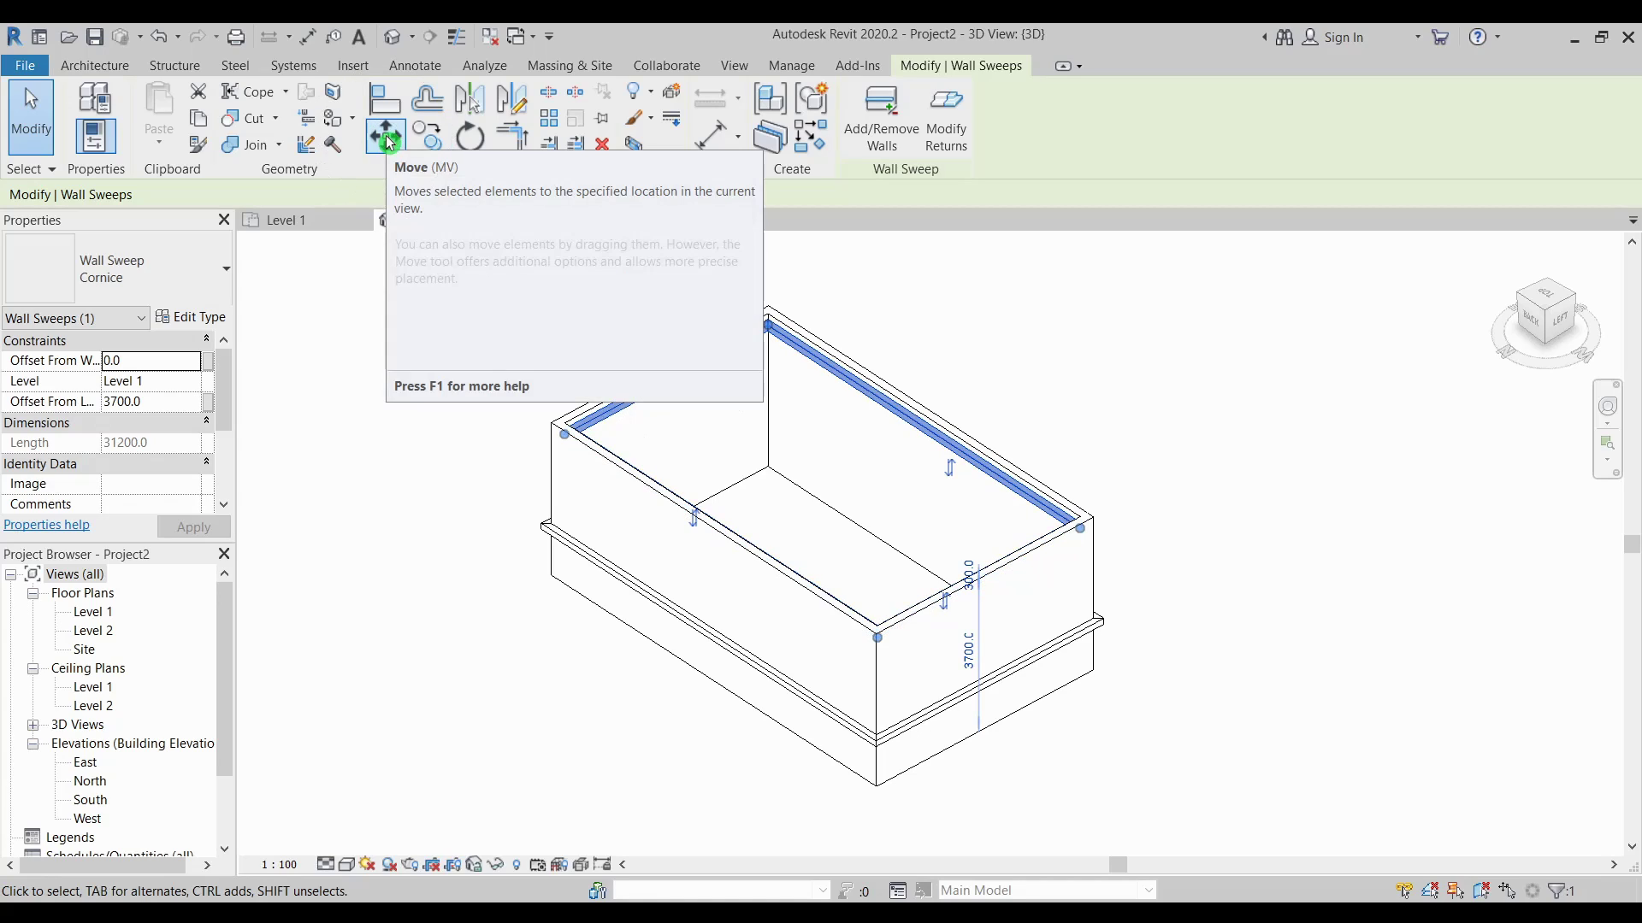
click(381, 187)
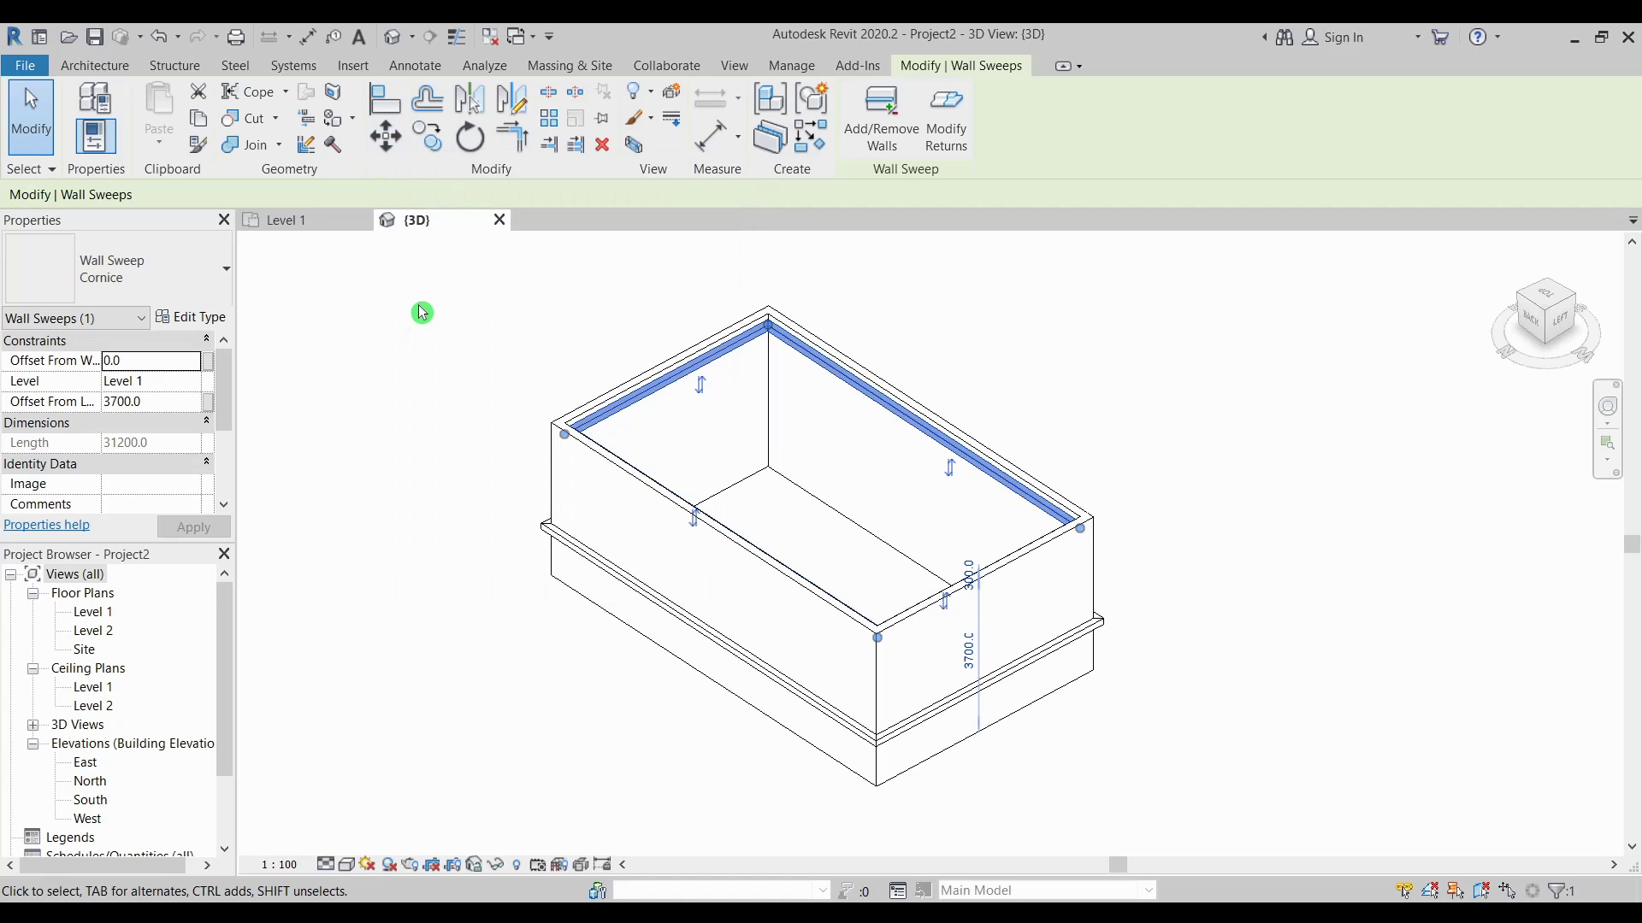
click(396, 112)
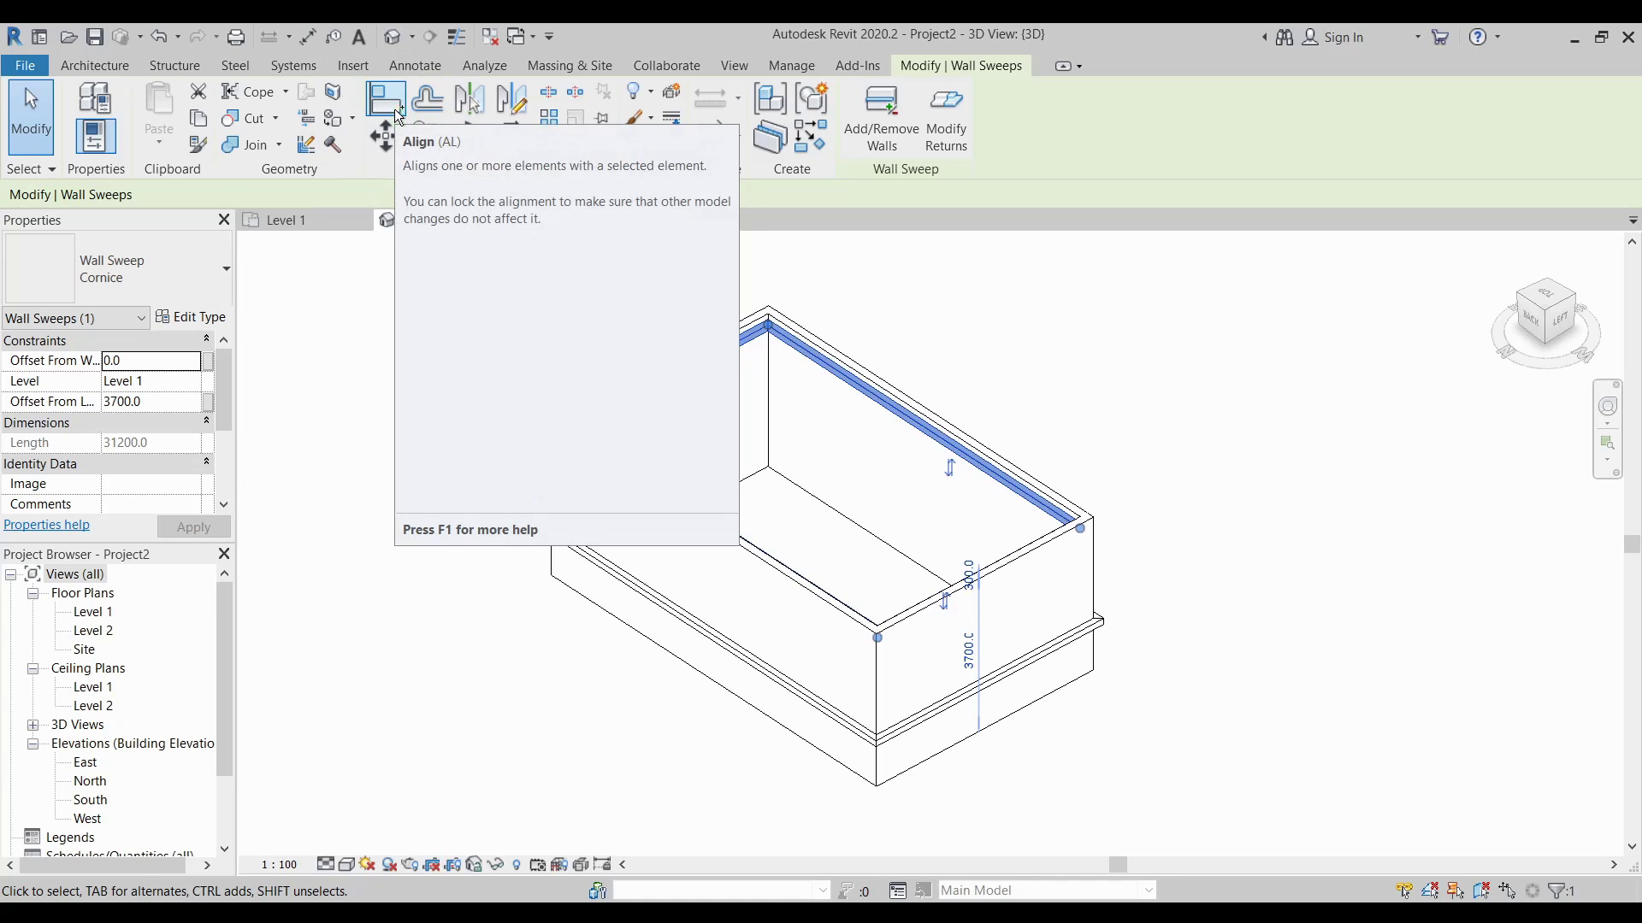
click(393, 110)
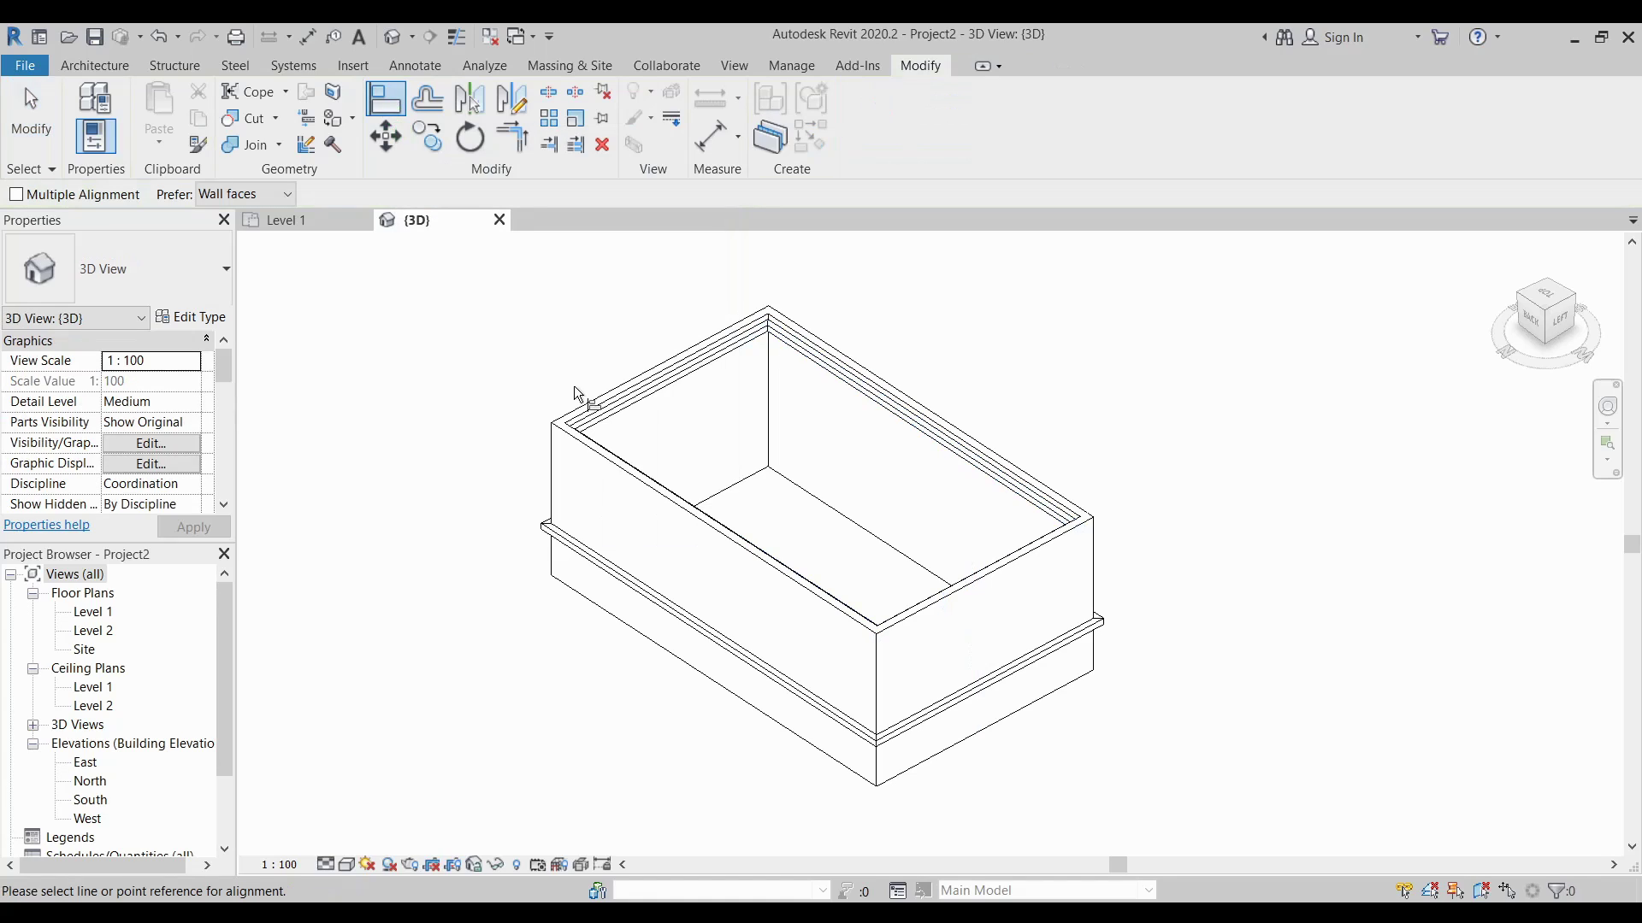
scroll(573, 387, up, 3)
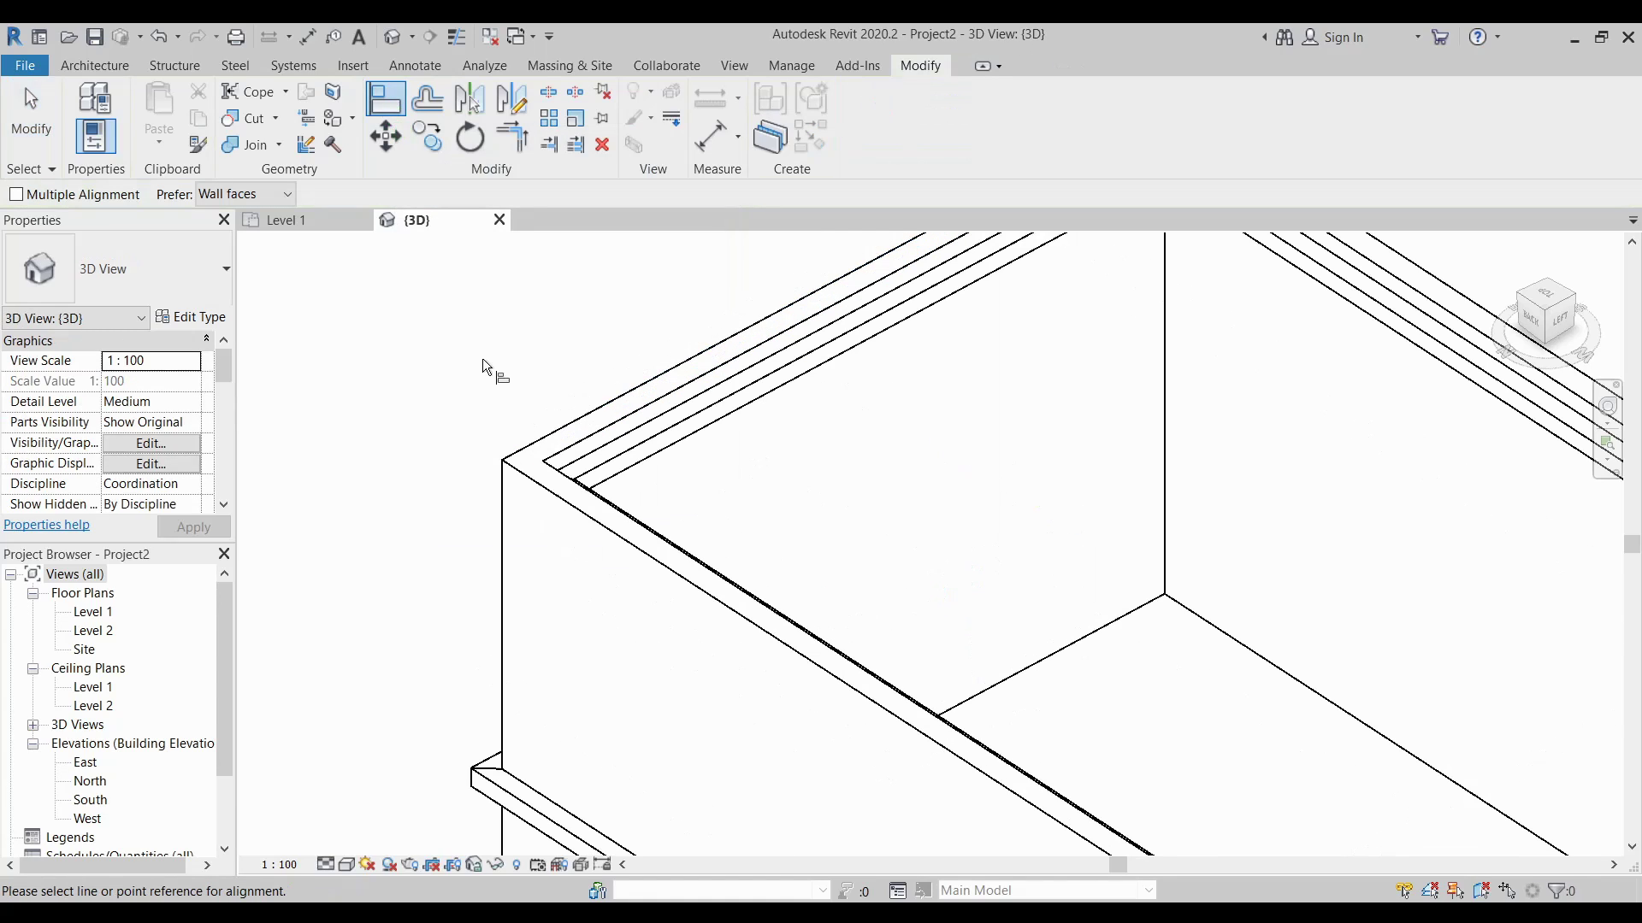
click(556, 454)
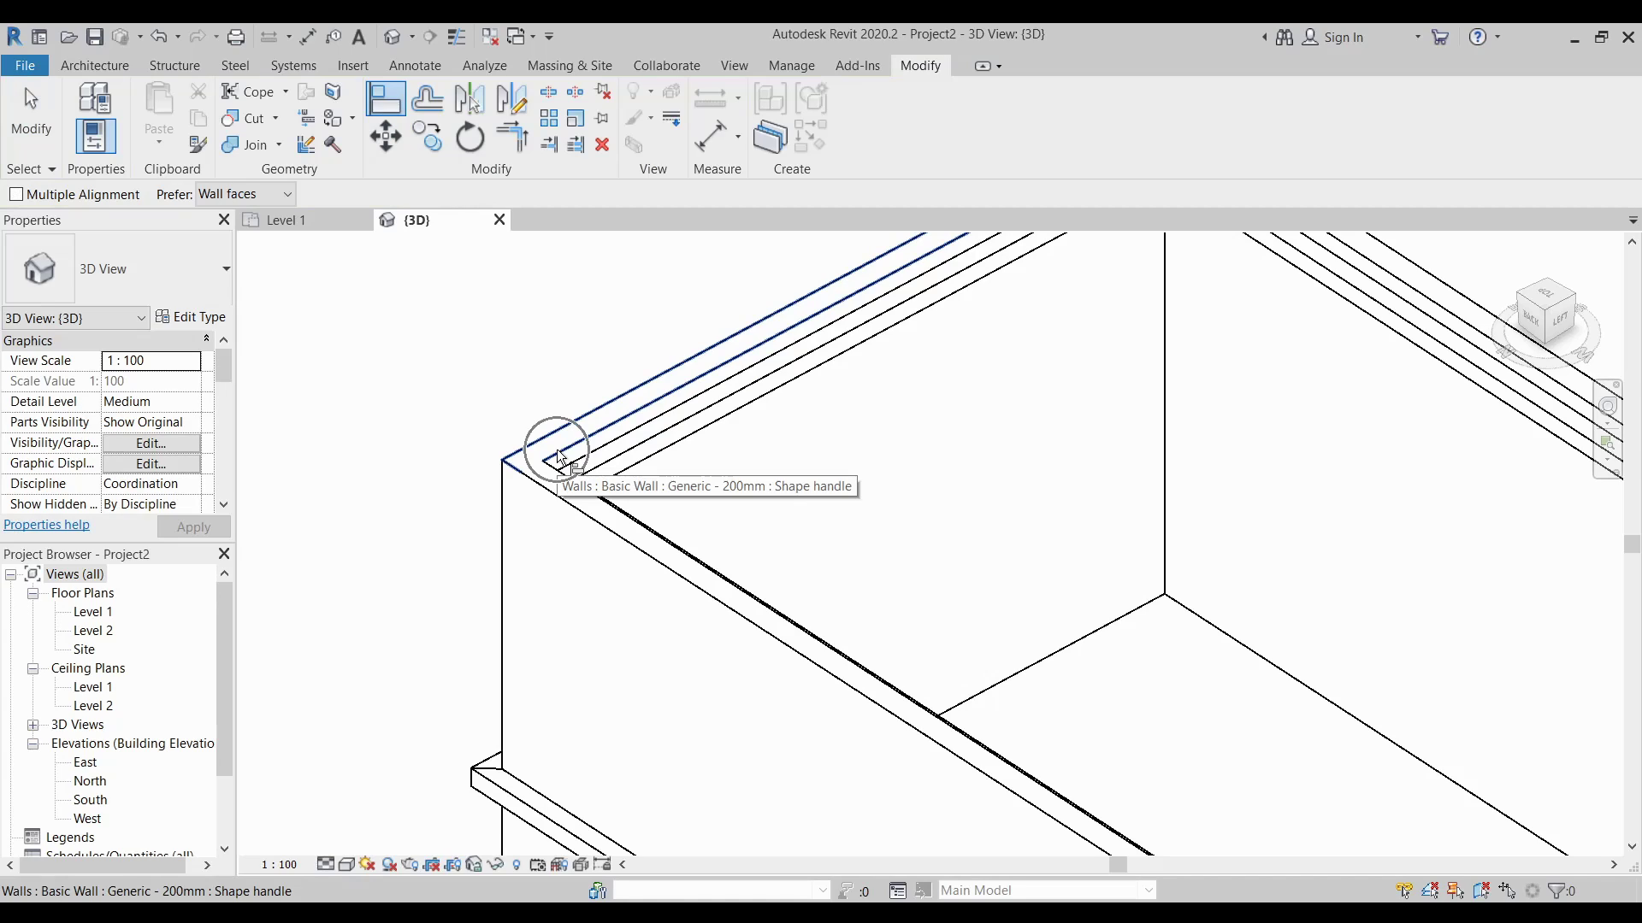
click(623, 459)
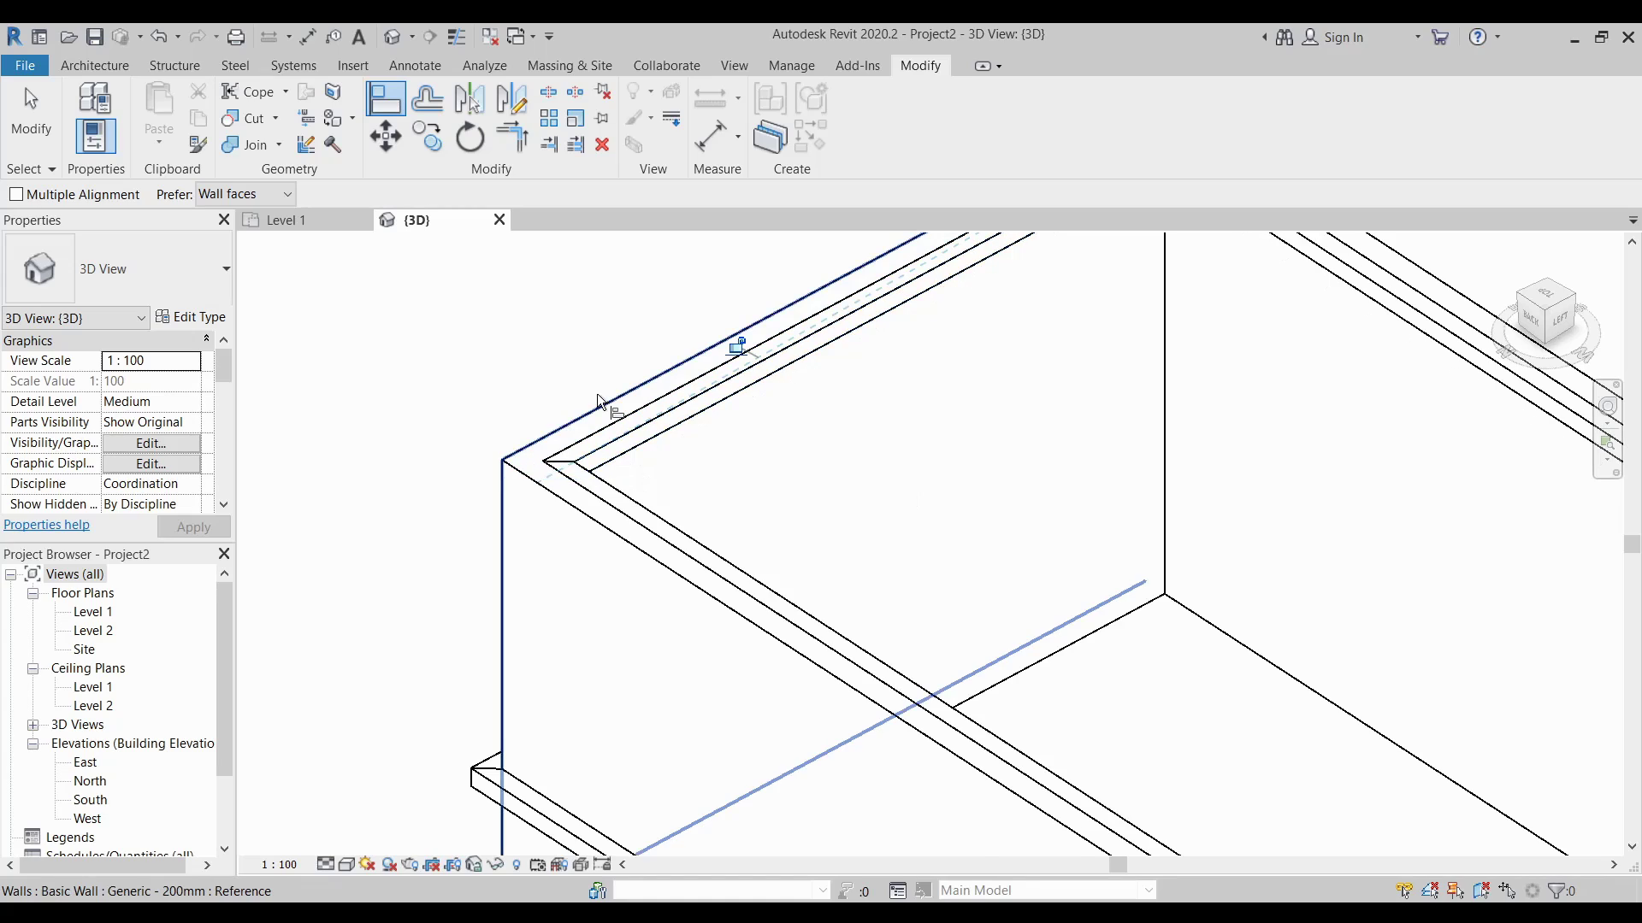
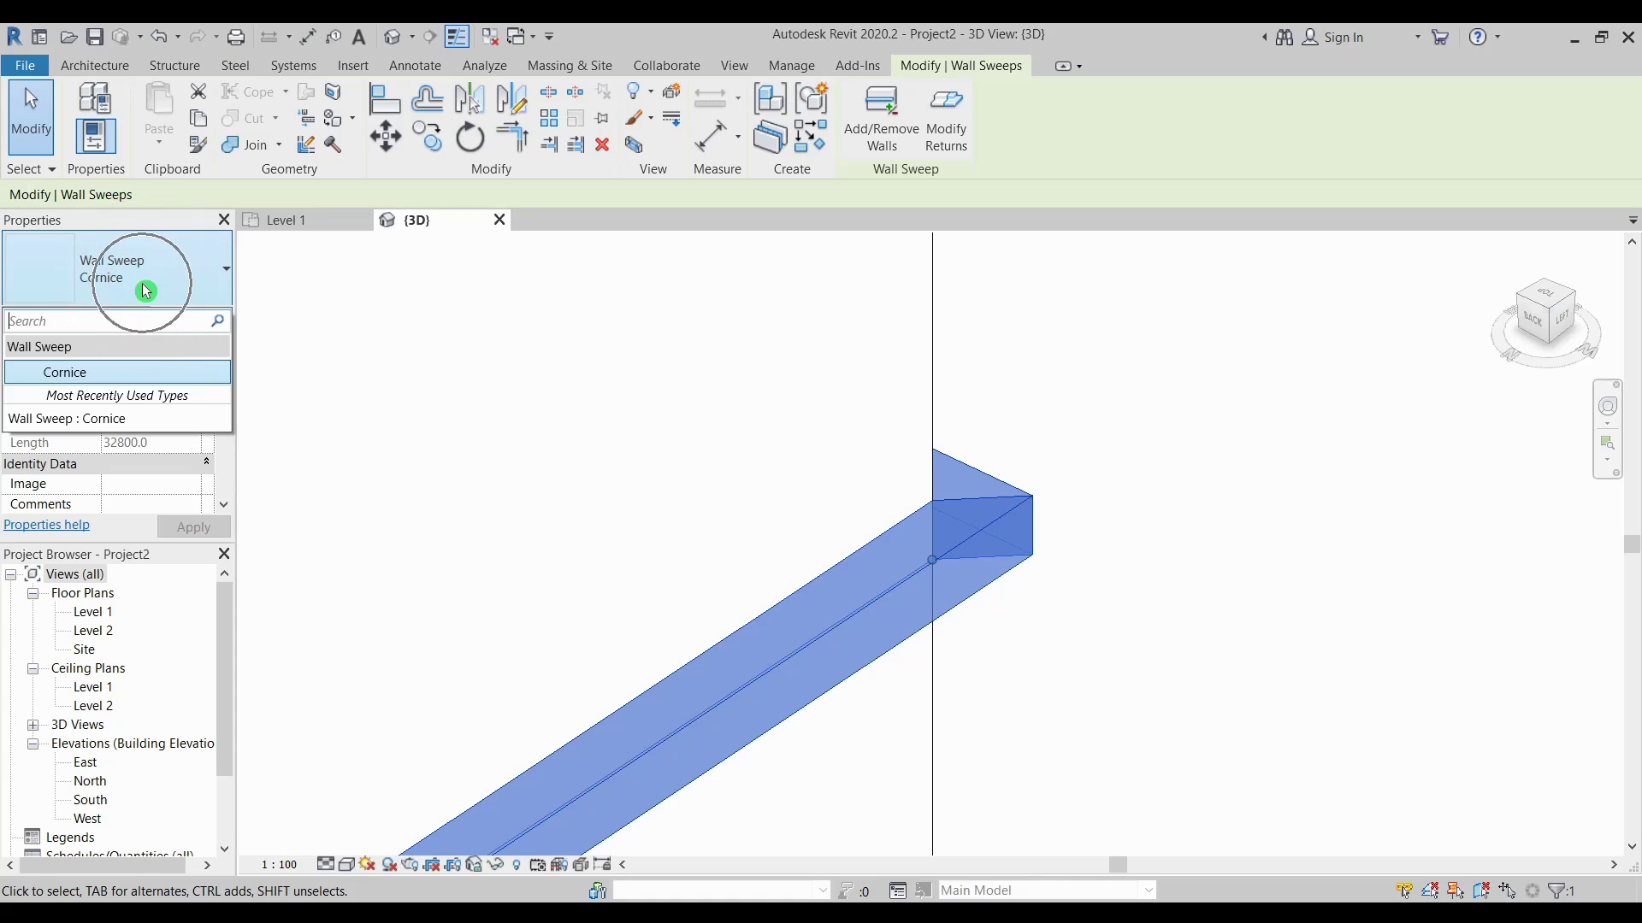
click(930, 579)
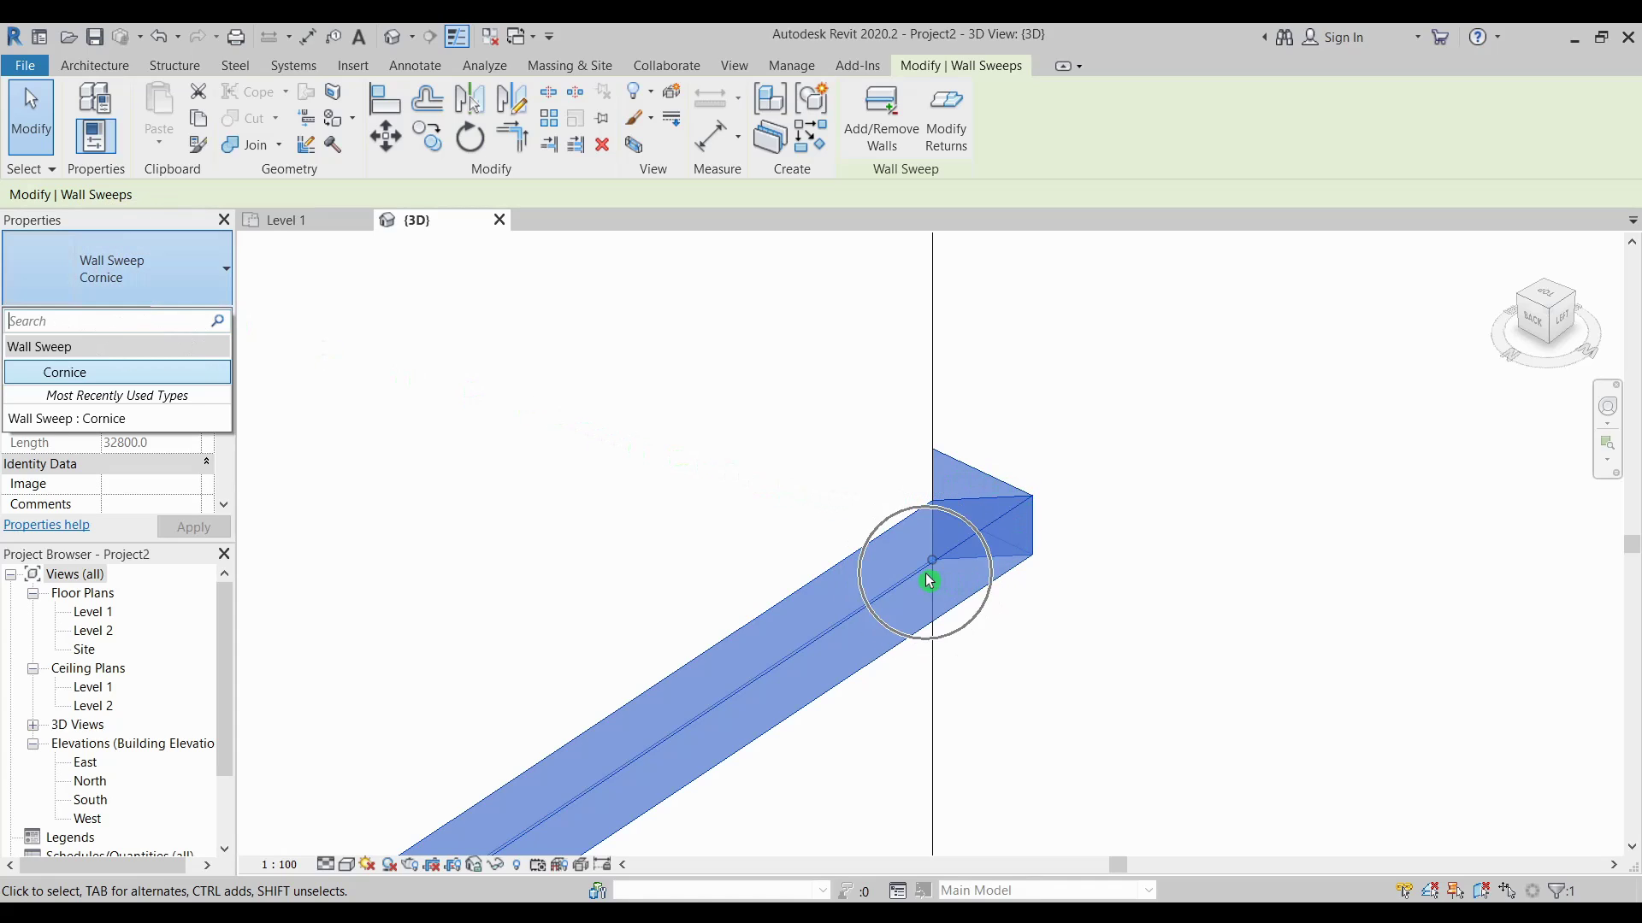
click(930, 580)
click(929, 580)
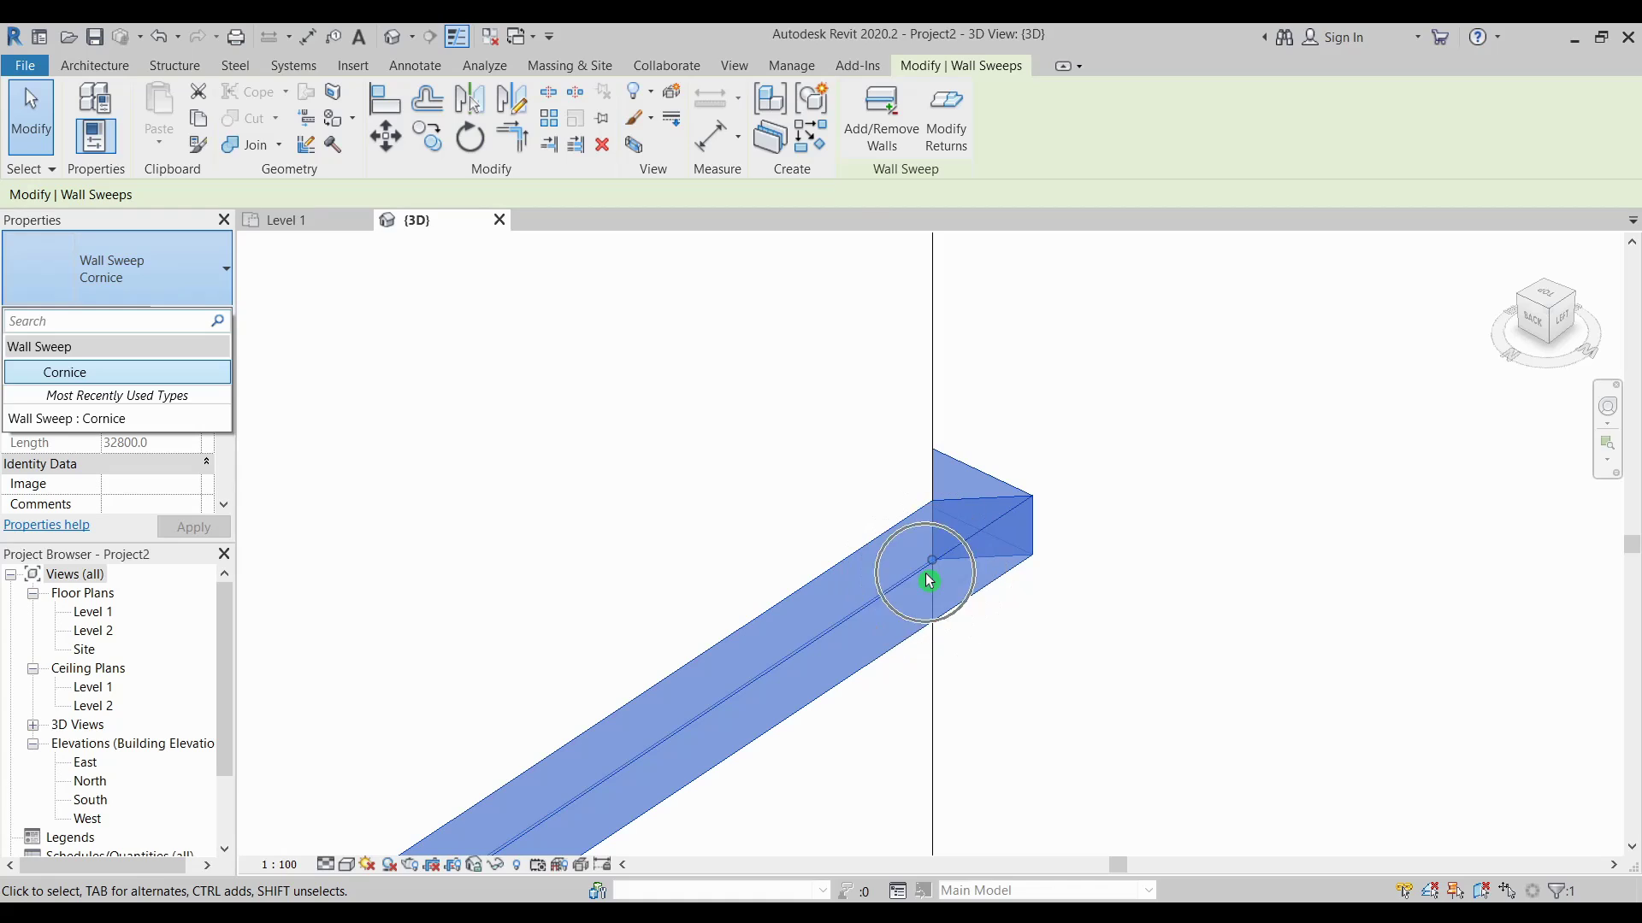
click(930, 580)
click(930, 581)
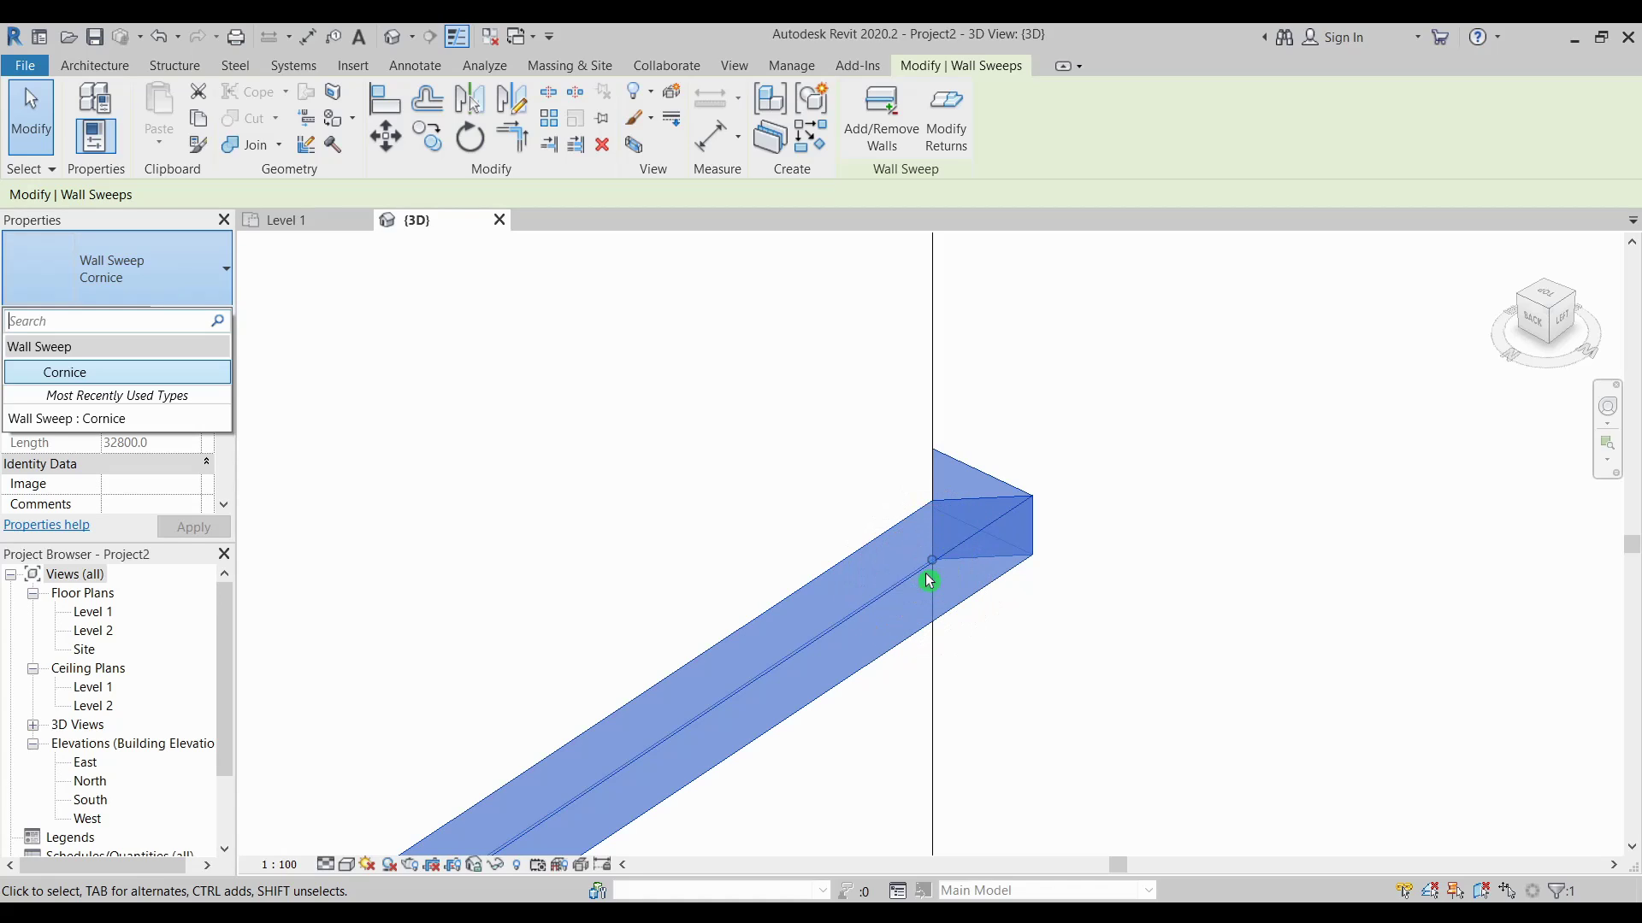
click(981, 565)
click(154, 237)
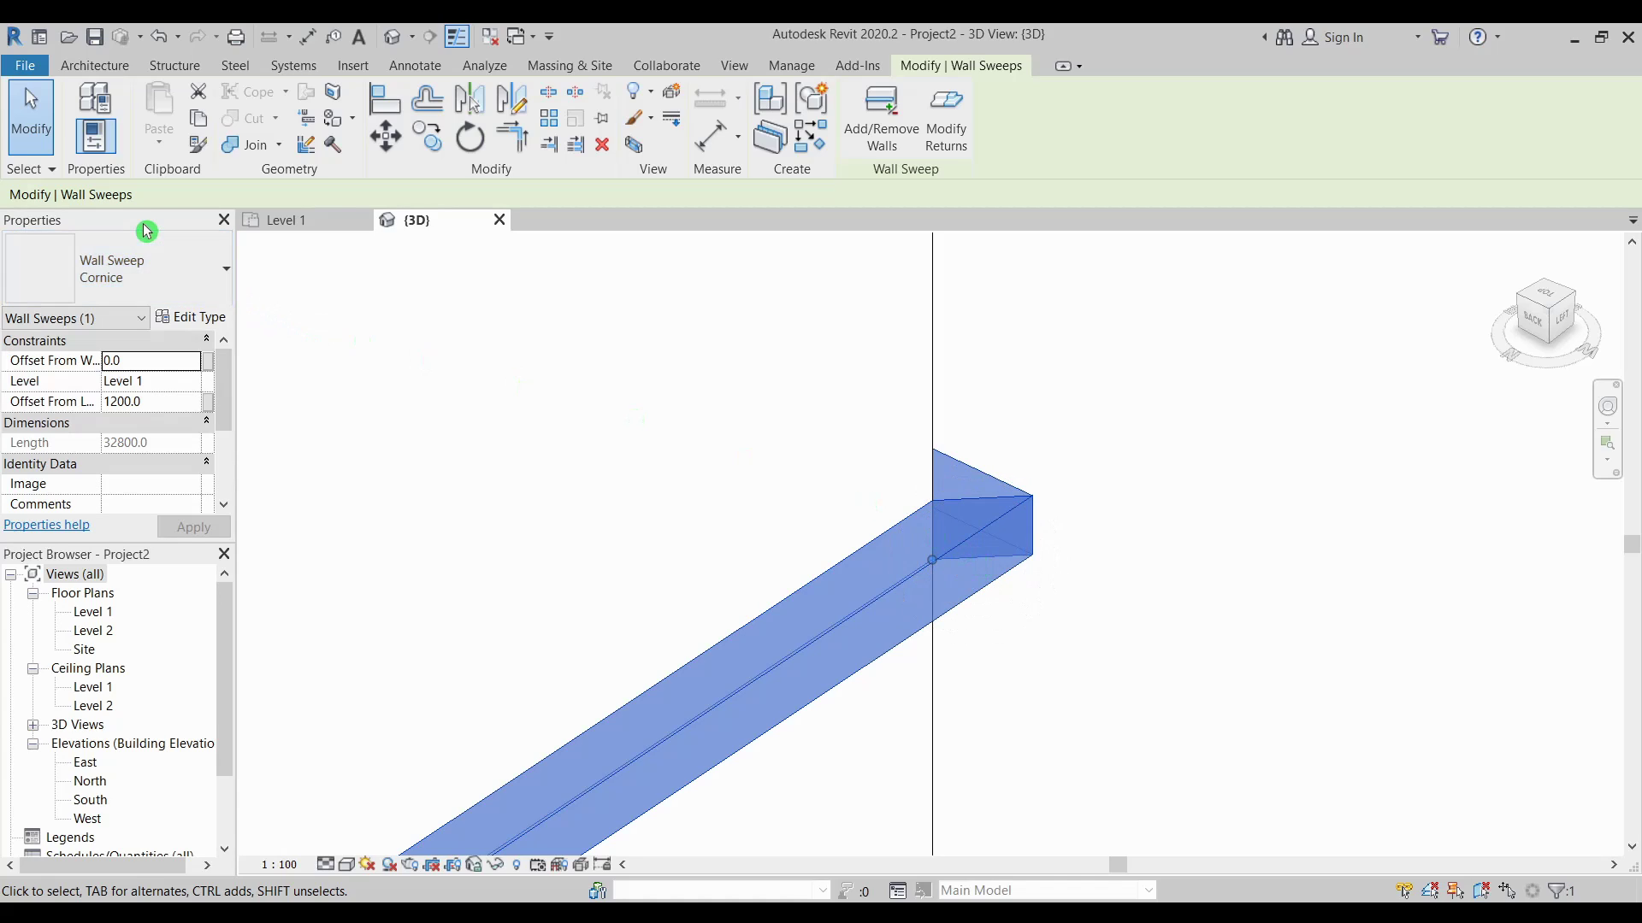
Open the outer cornice sweep's type properties, examine the Profile parameter that defines its section shape, and close them.
click(214, 328)
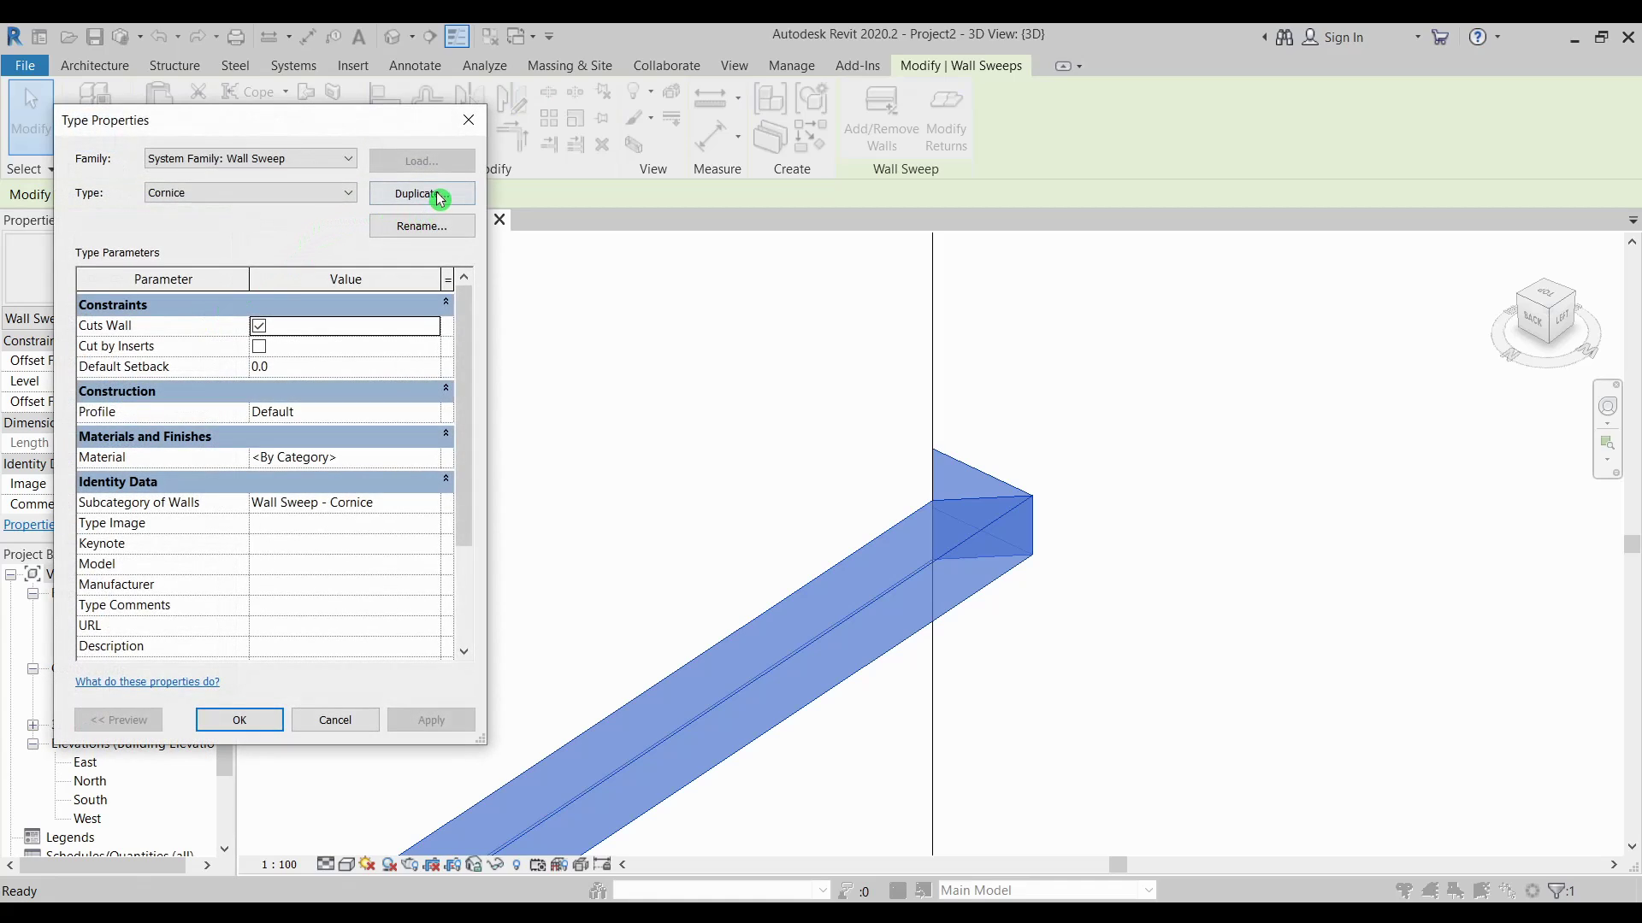
click(415, 194)
click(102, 424)
click(415, 418)
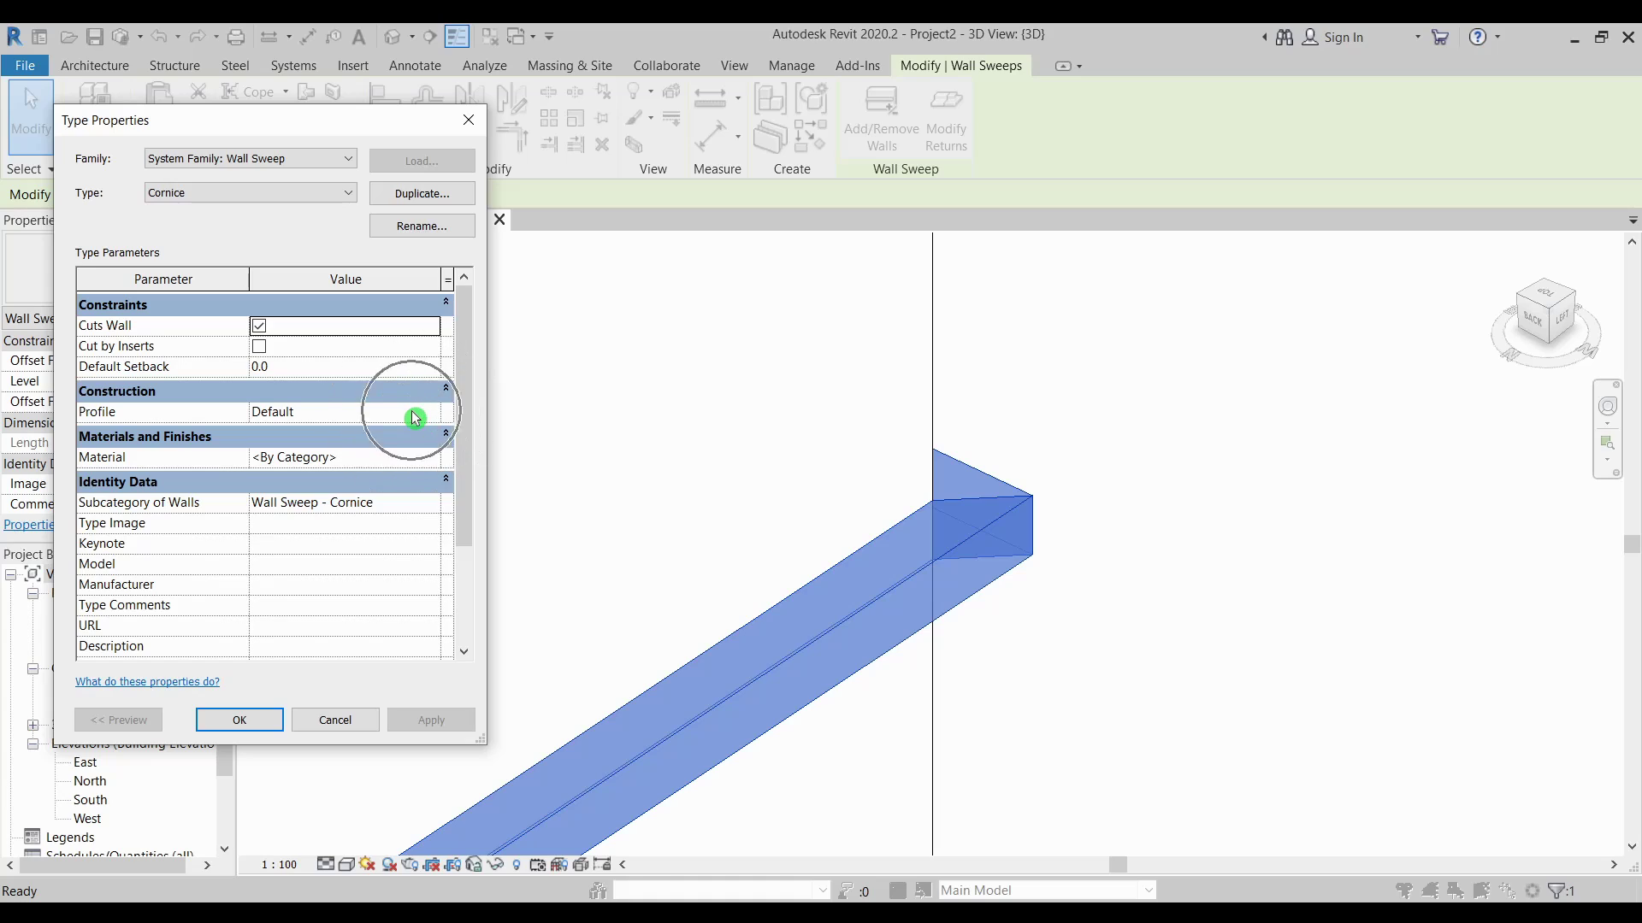
click(147, 417)
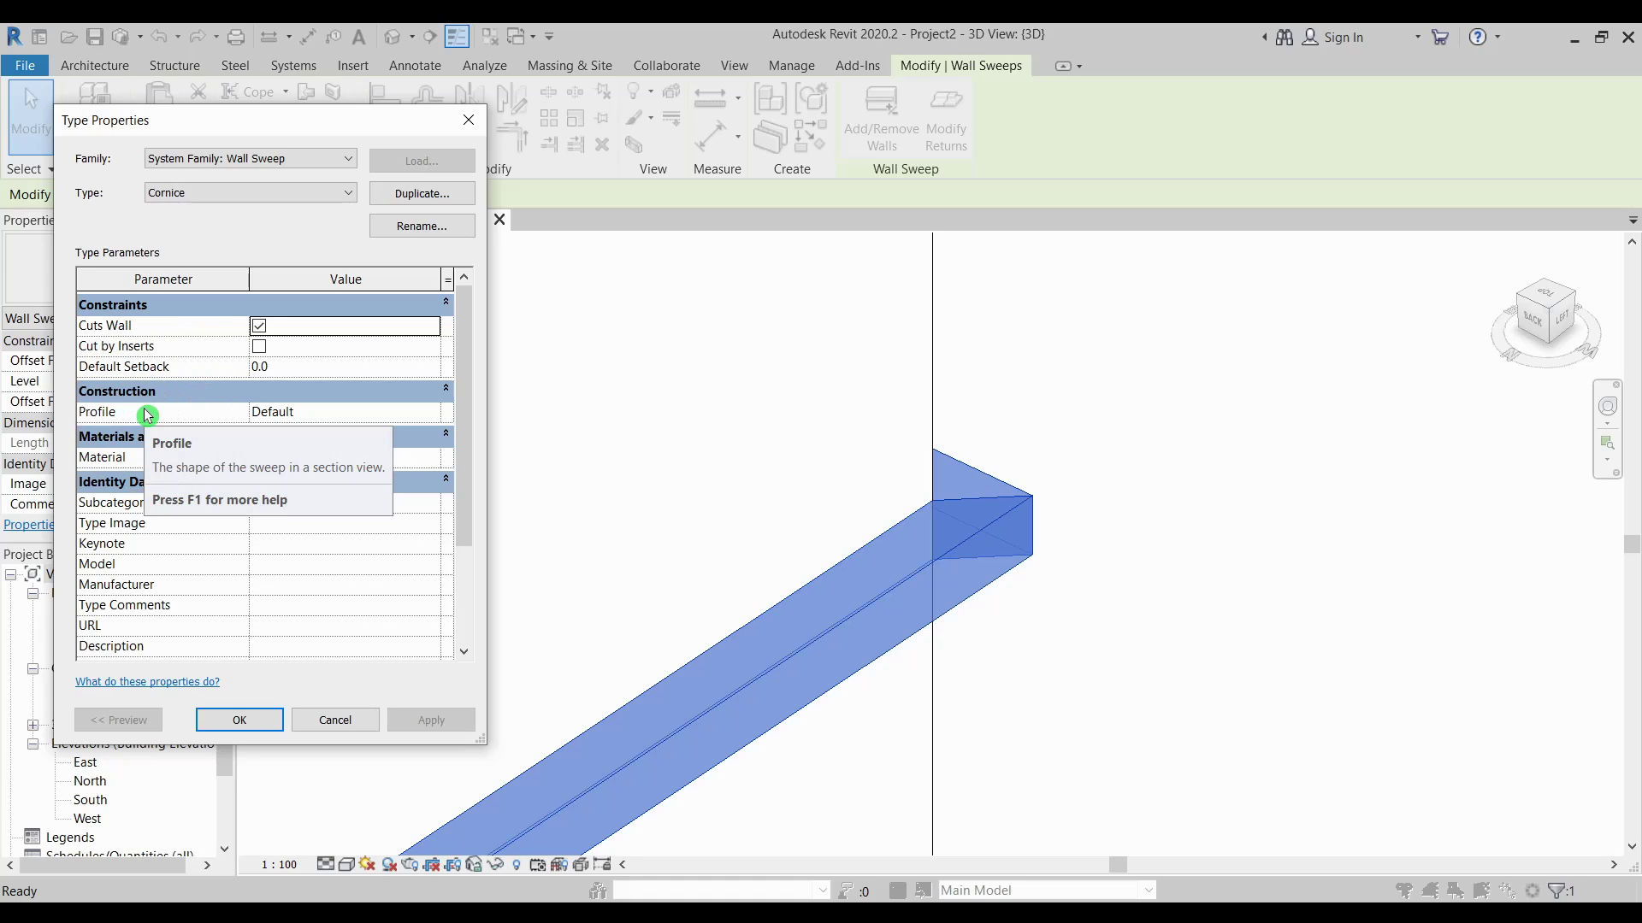
click(366, 431)
click(366, 428)
click(366, 414)
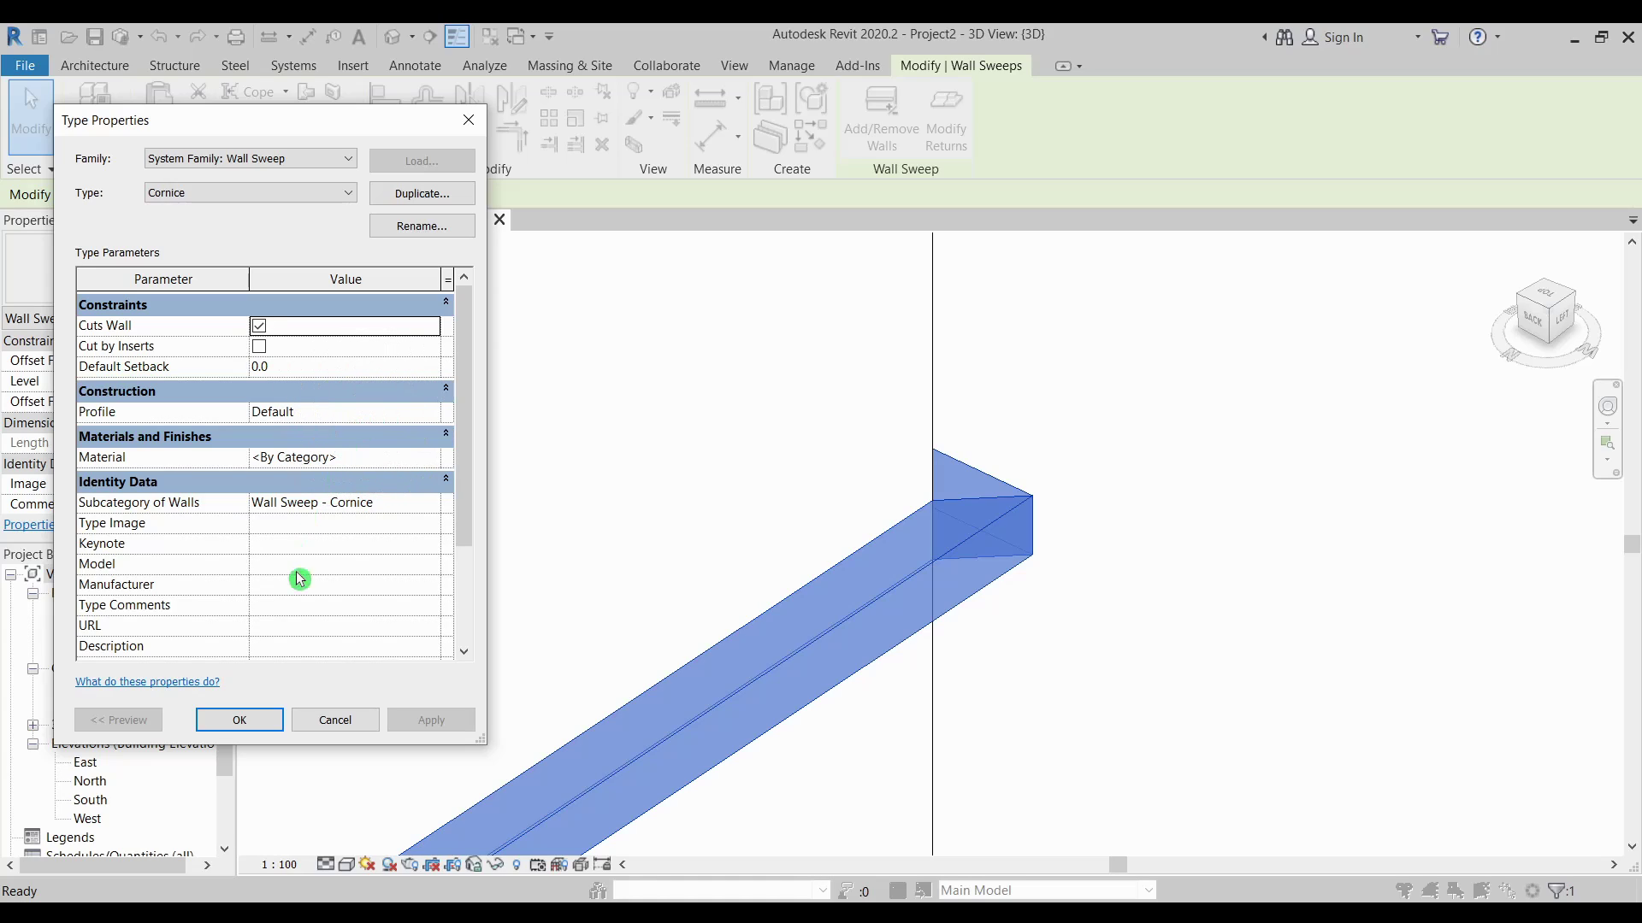
click(243, 721)
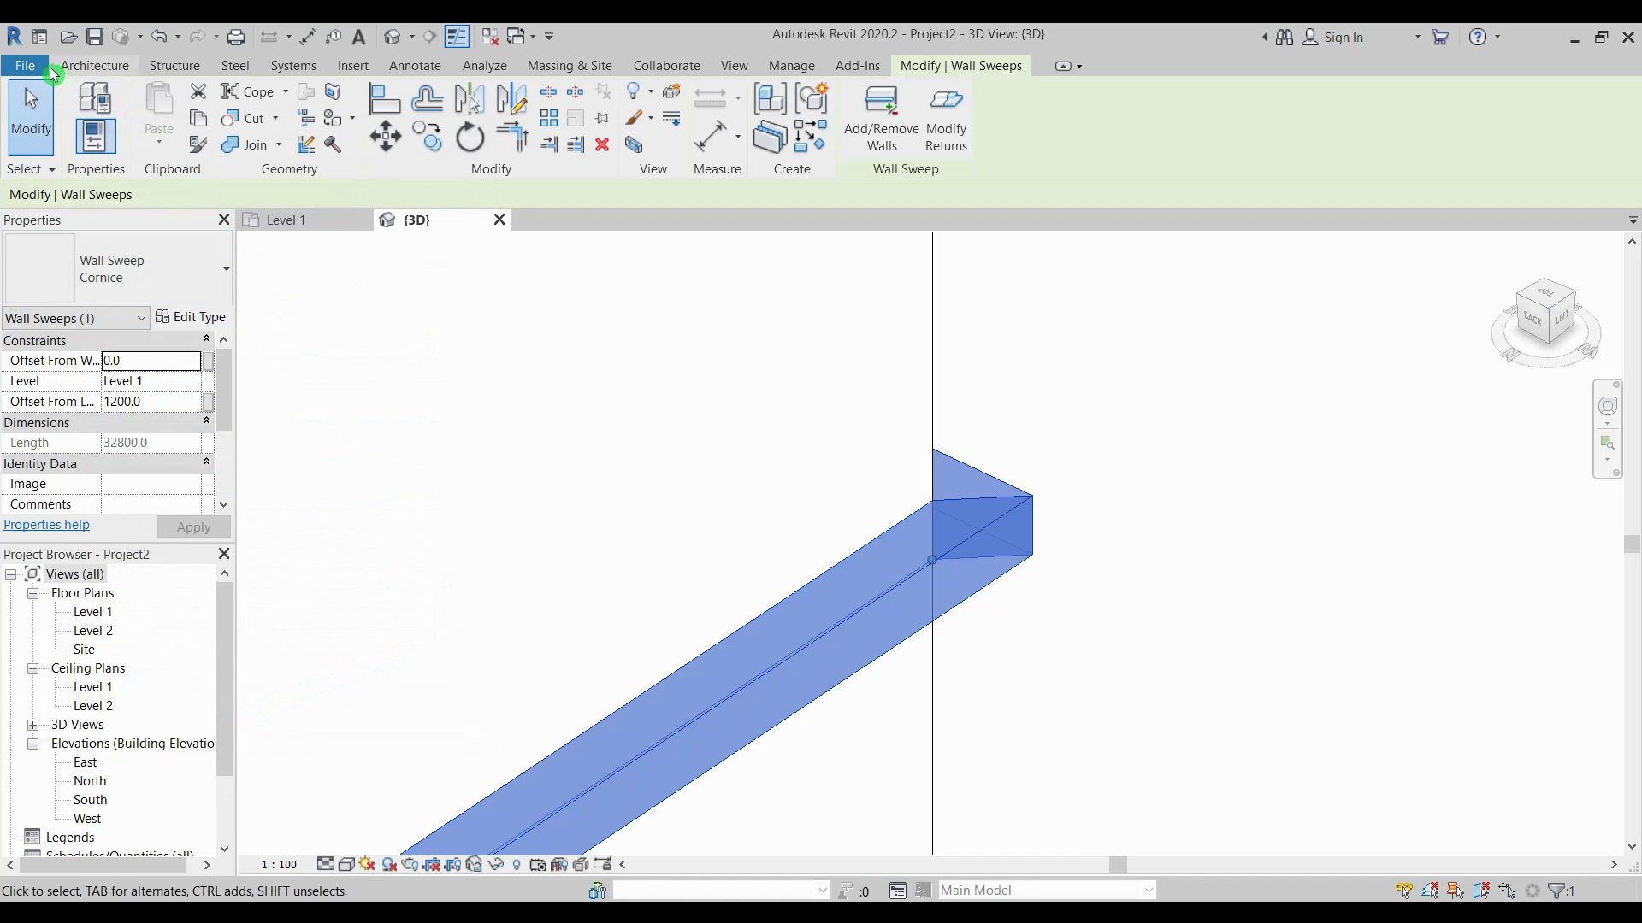
Start creating a new family and browse to the English folder of the Family Templates.
click(24, 67)
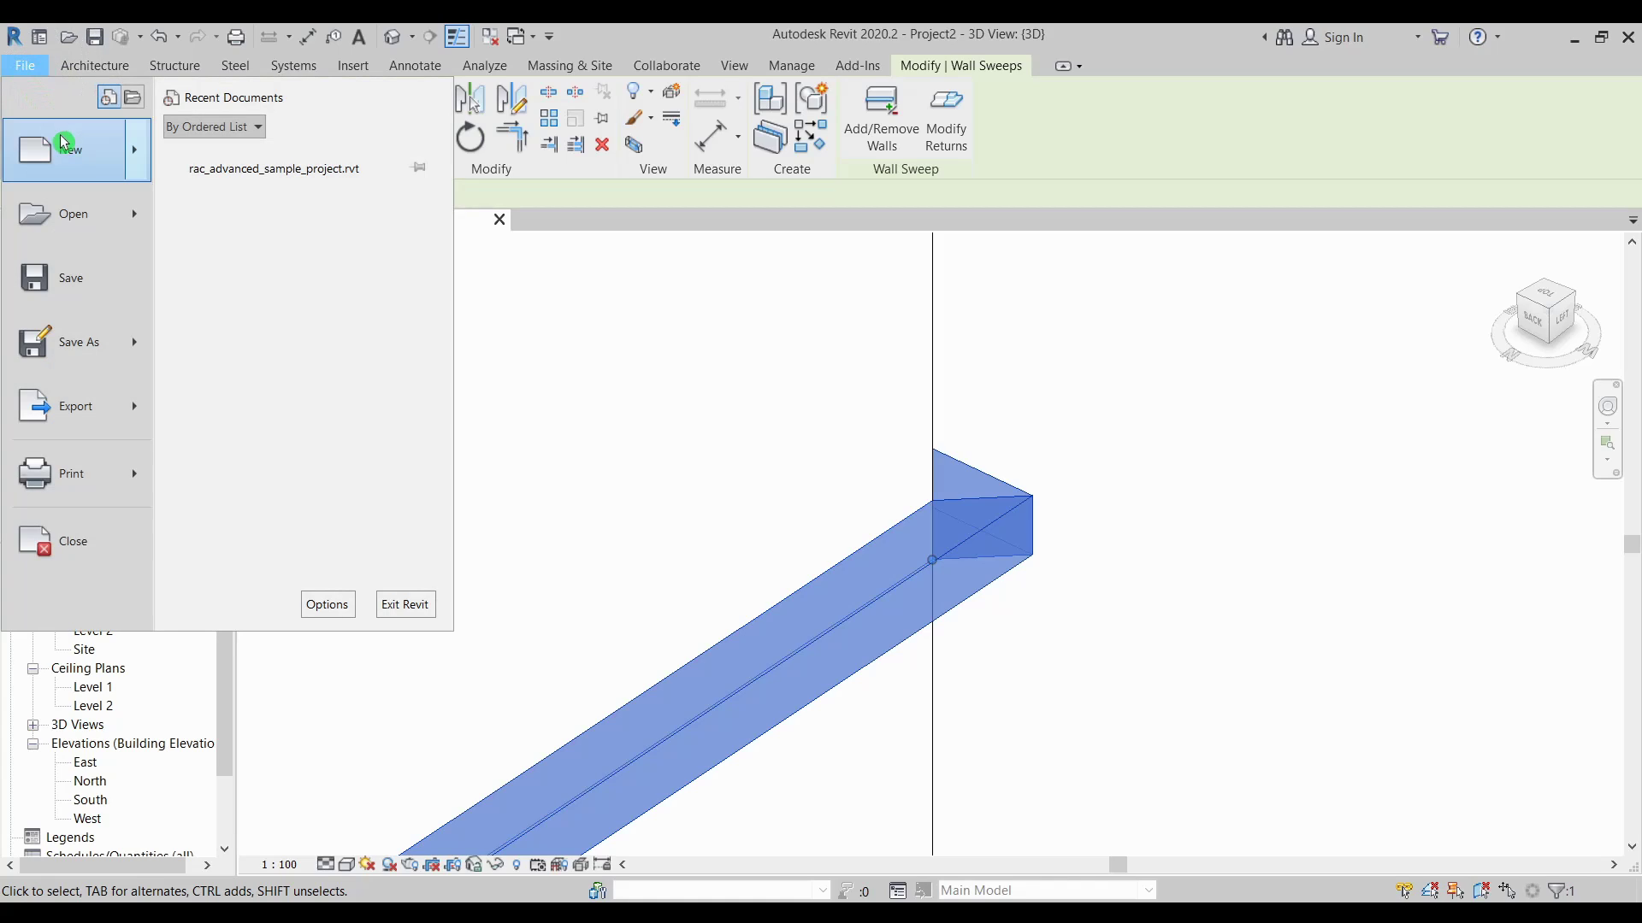
click(132, 174)
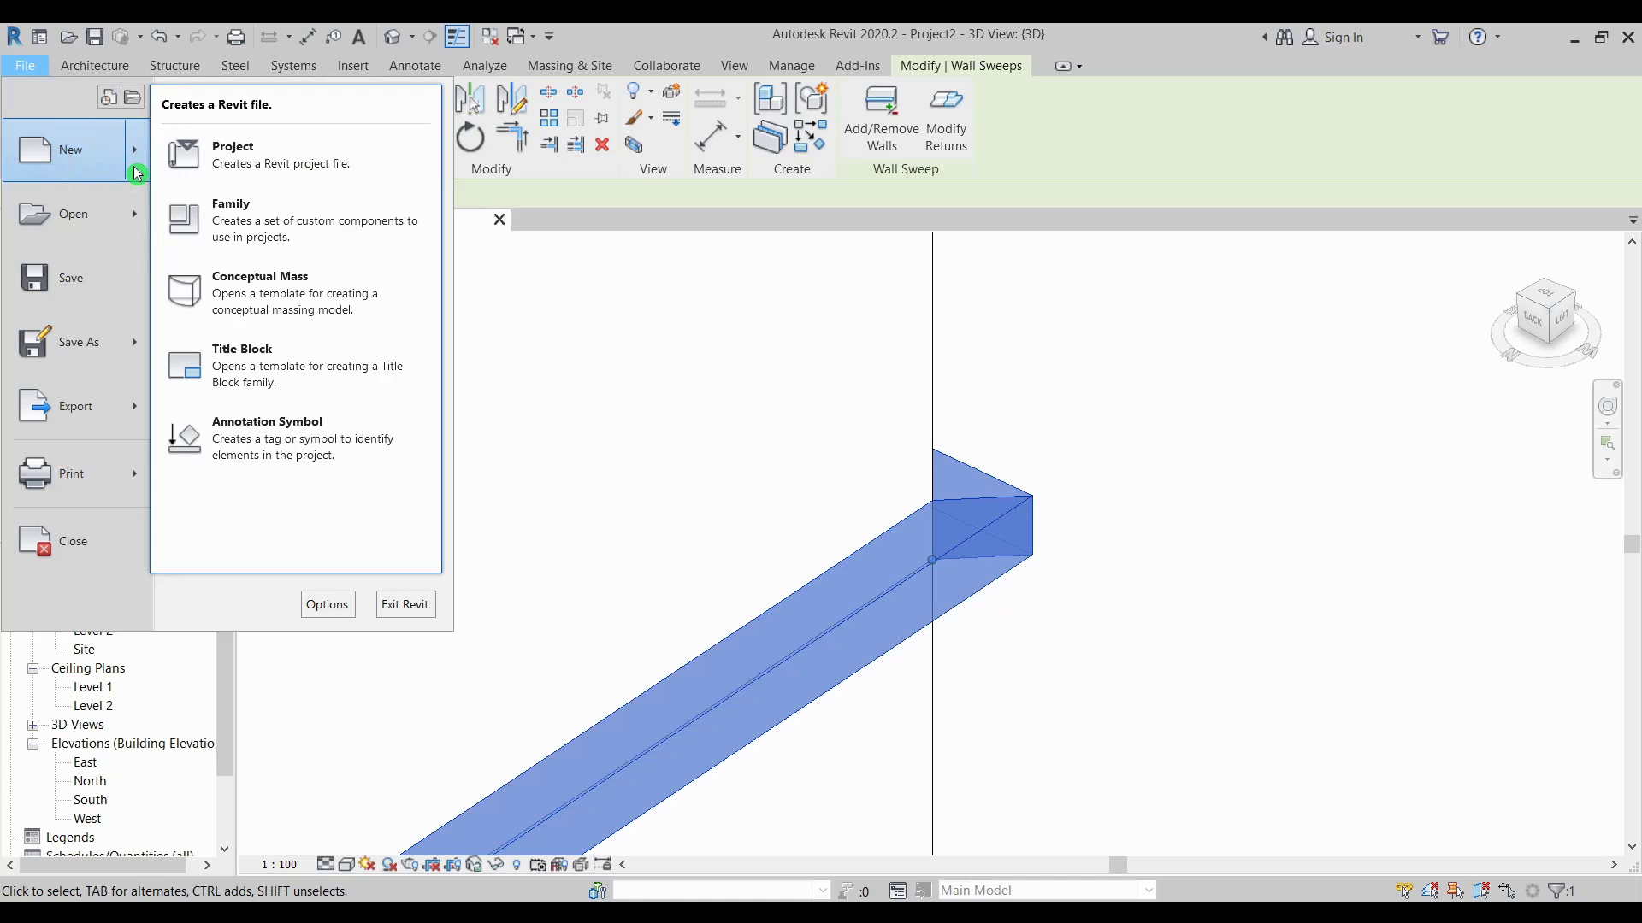
click(285, 230)
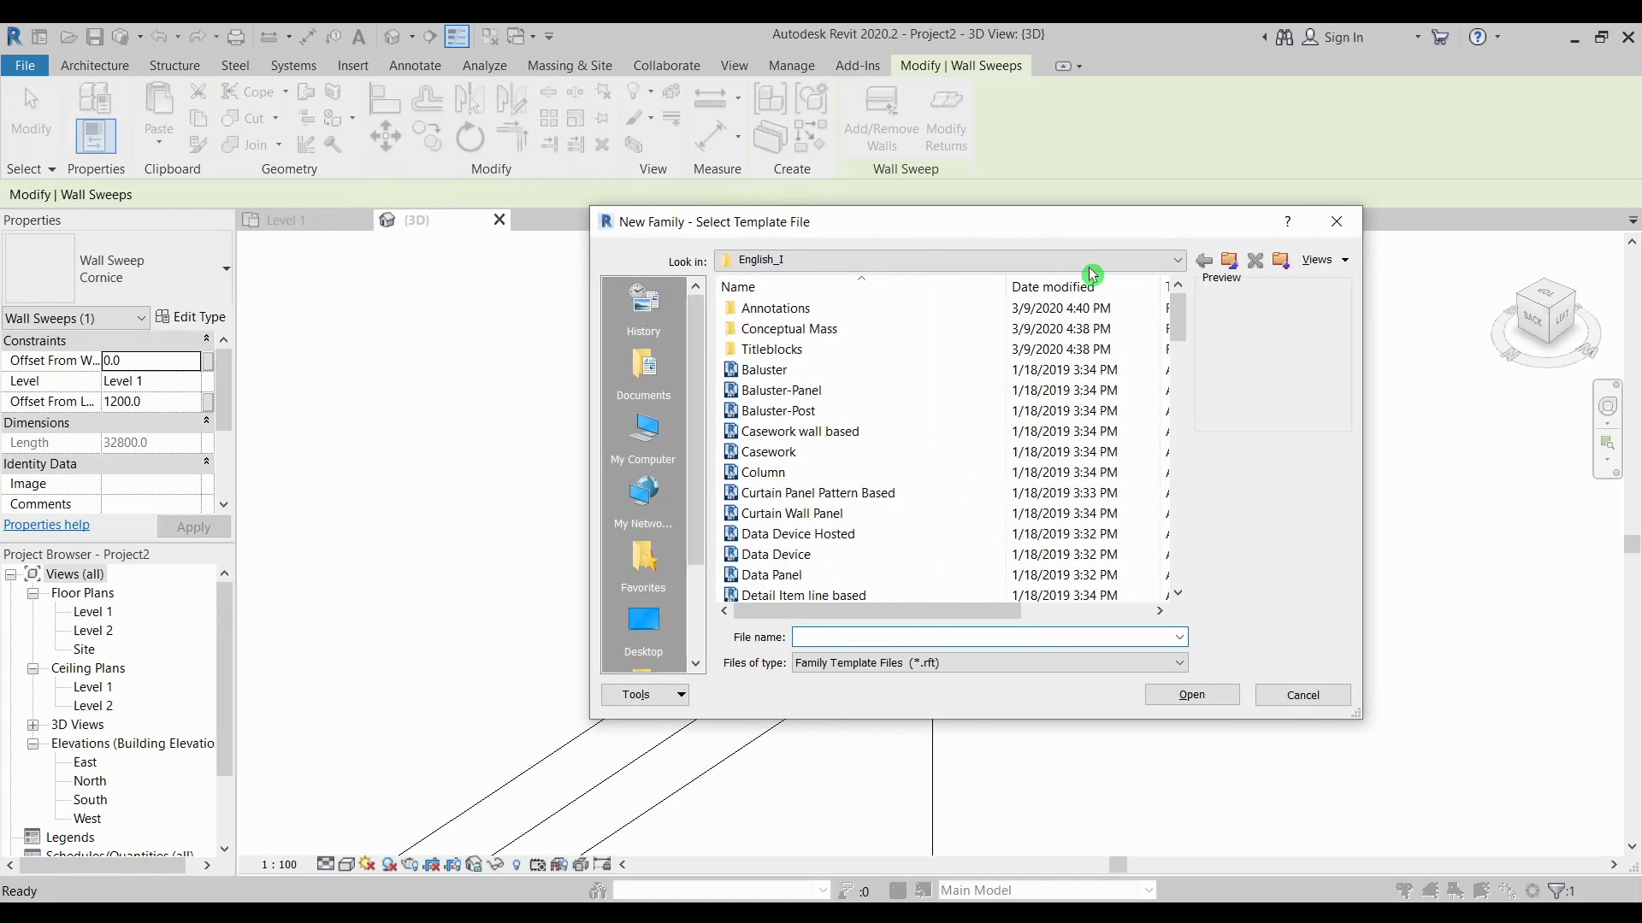
click(1151, 267)
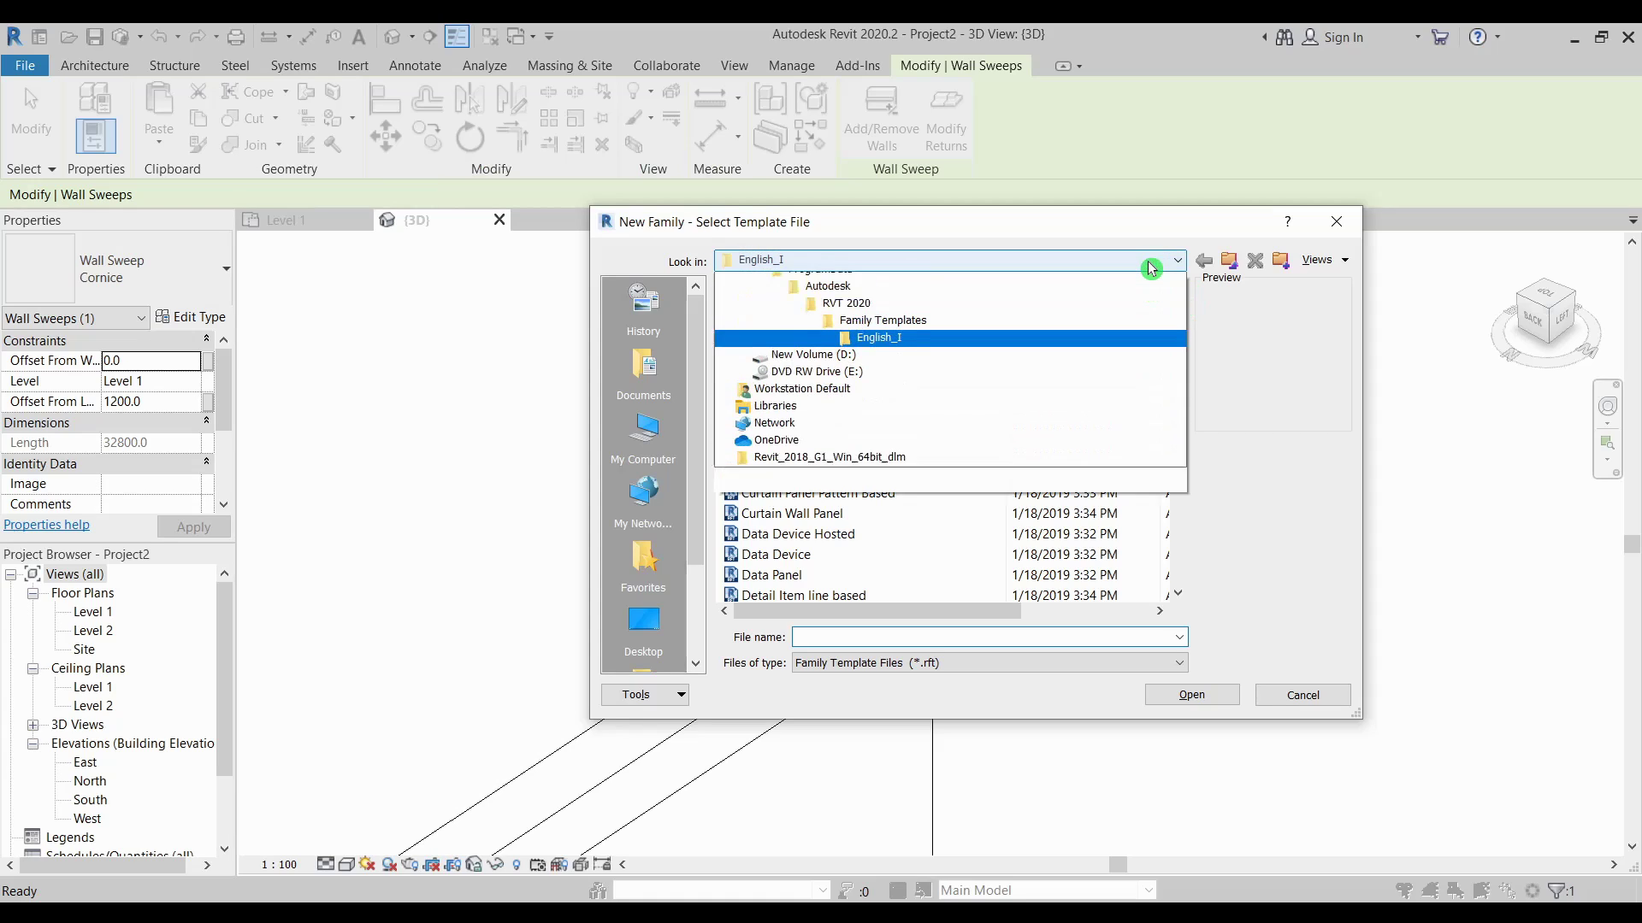
click(1113, 381)
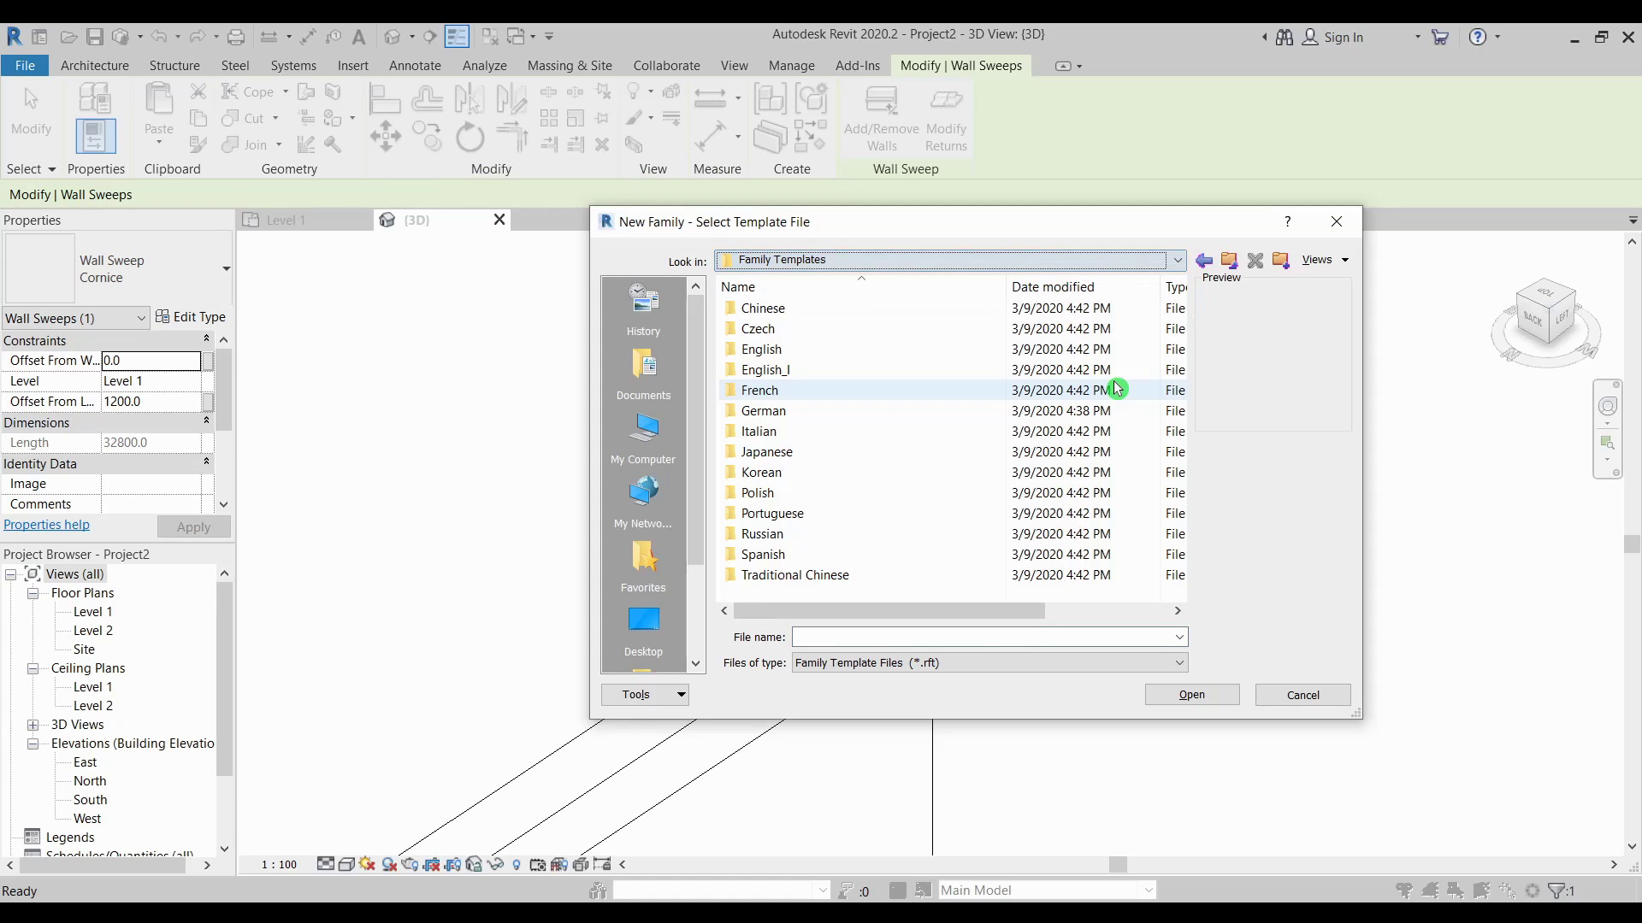
double_click(800, 347)
Find the Metric Profile-Hosted template among the English templates and open it as the new family.
drag(1177, 318, 1177, 368)
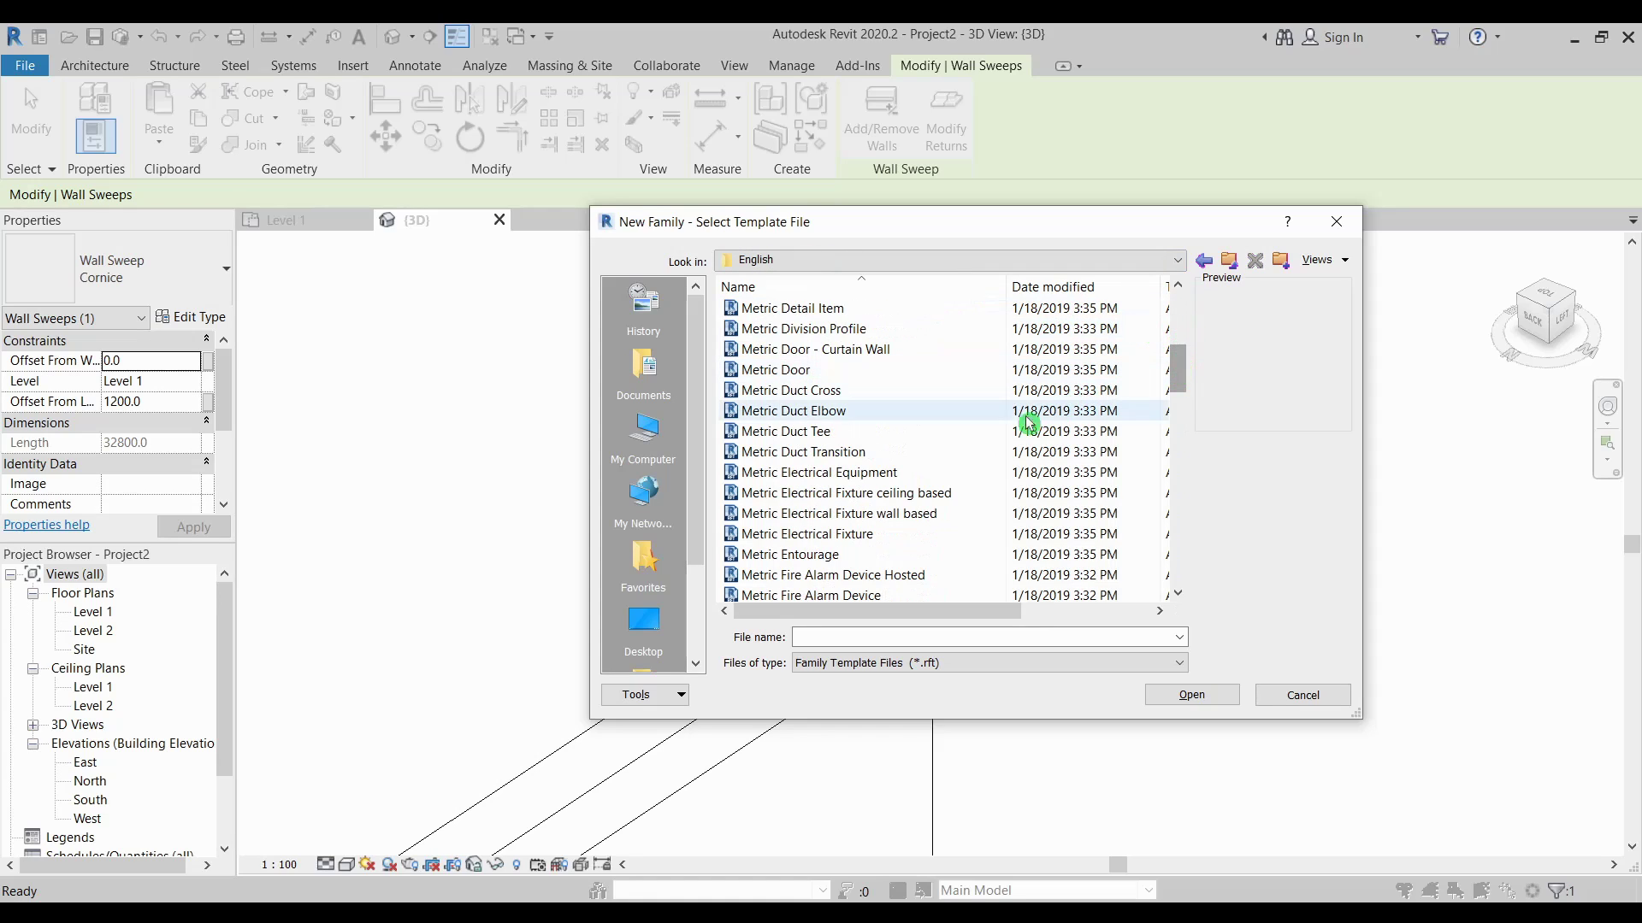
click(884, 520)
scroll(885, 522, down, 3)
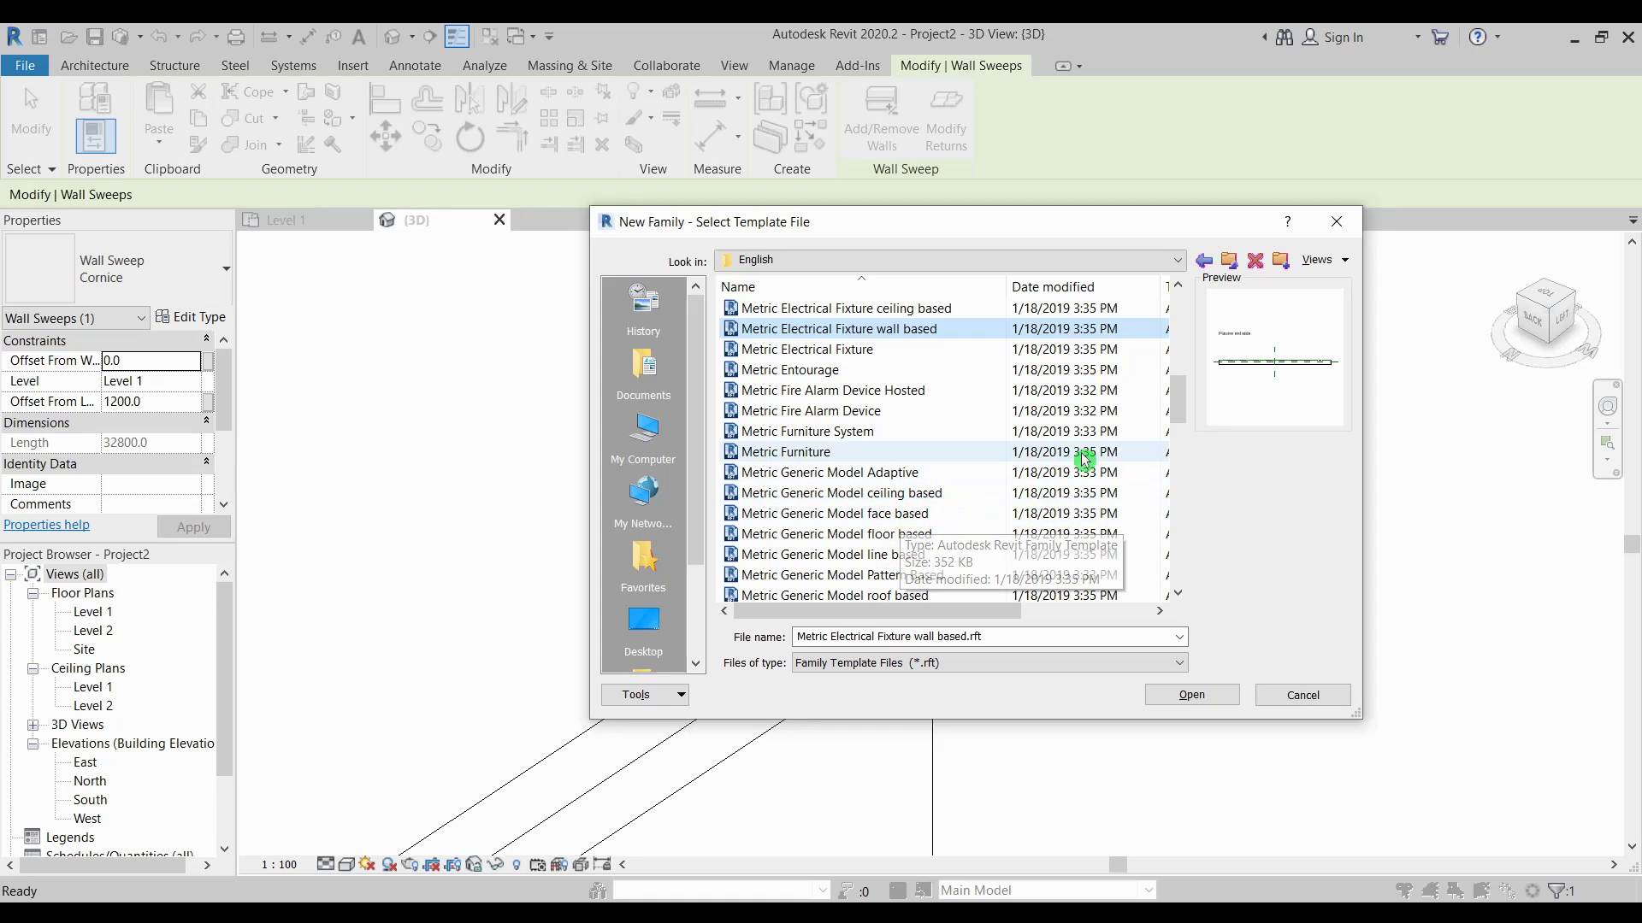
drag(1183, 407, 1172, 484)
click(881, 494)
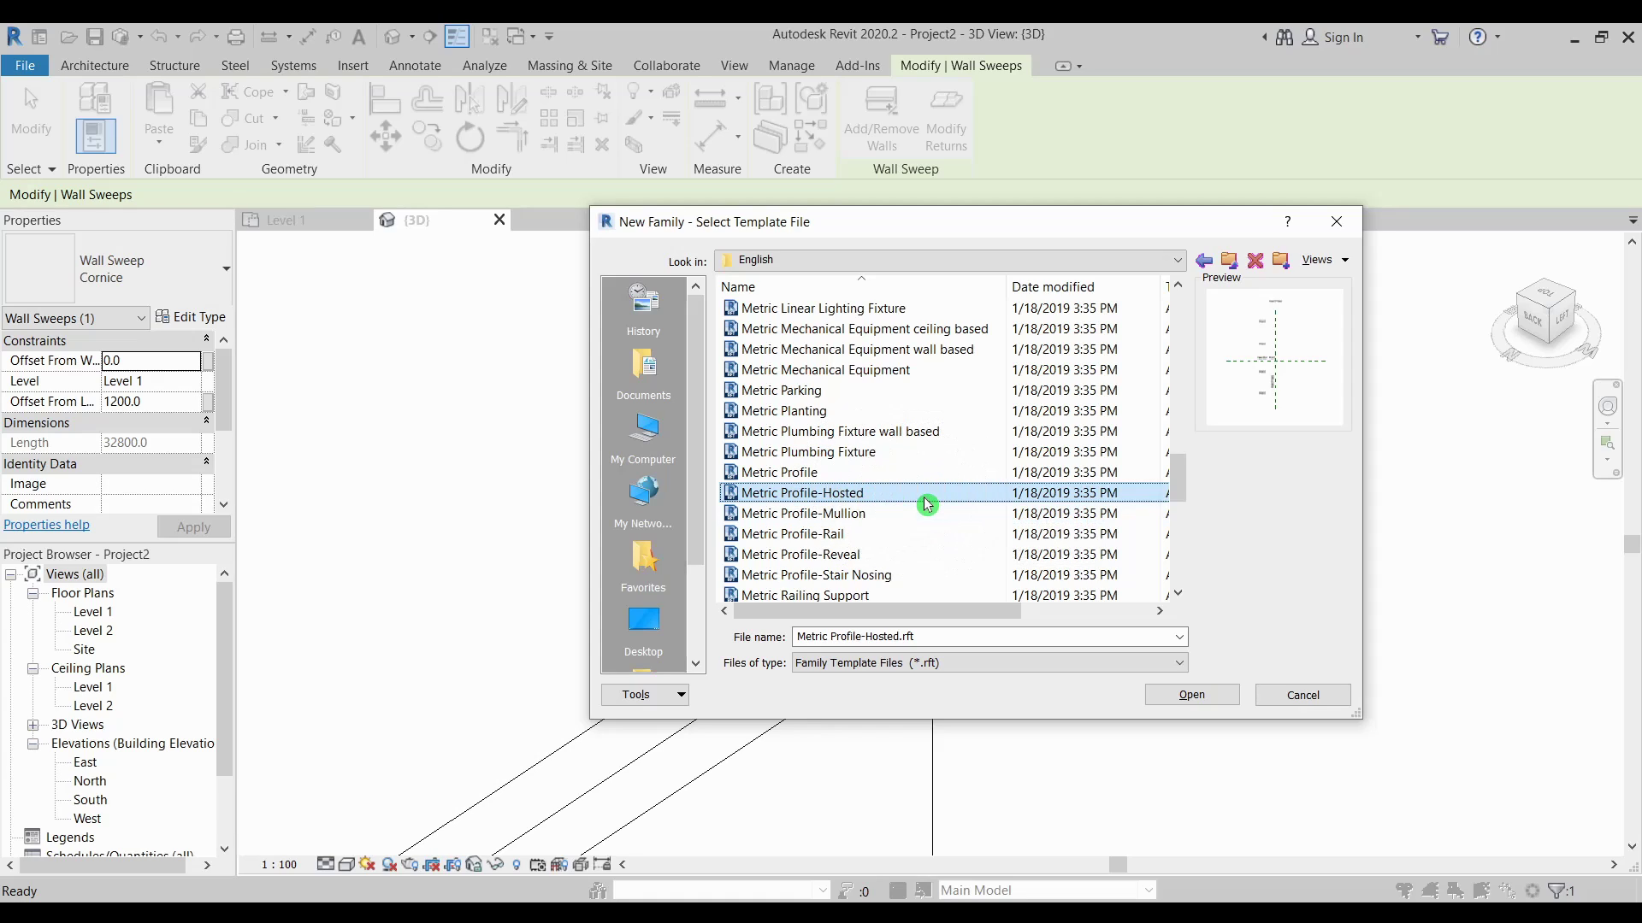
click(1195, 698)
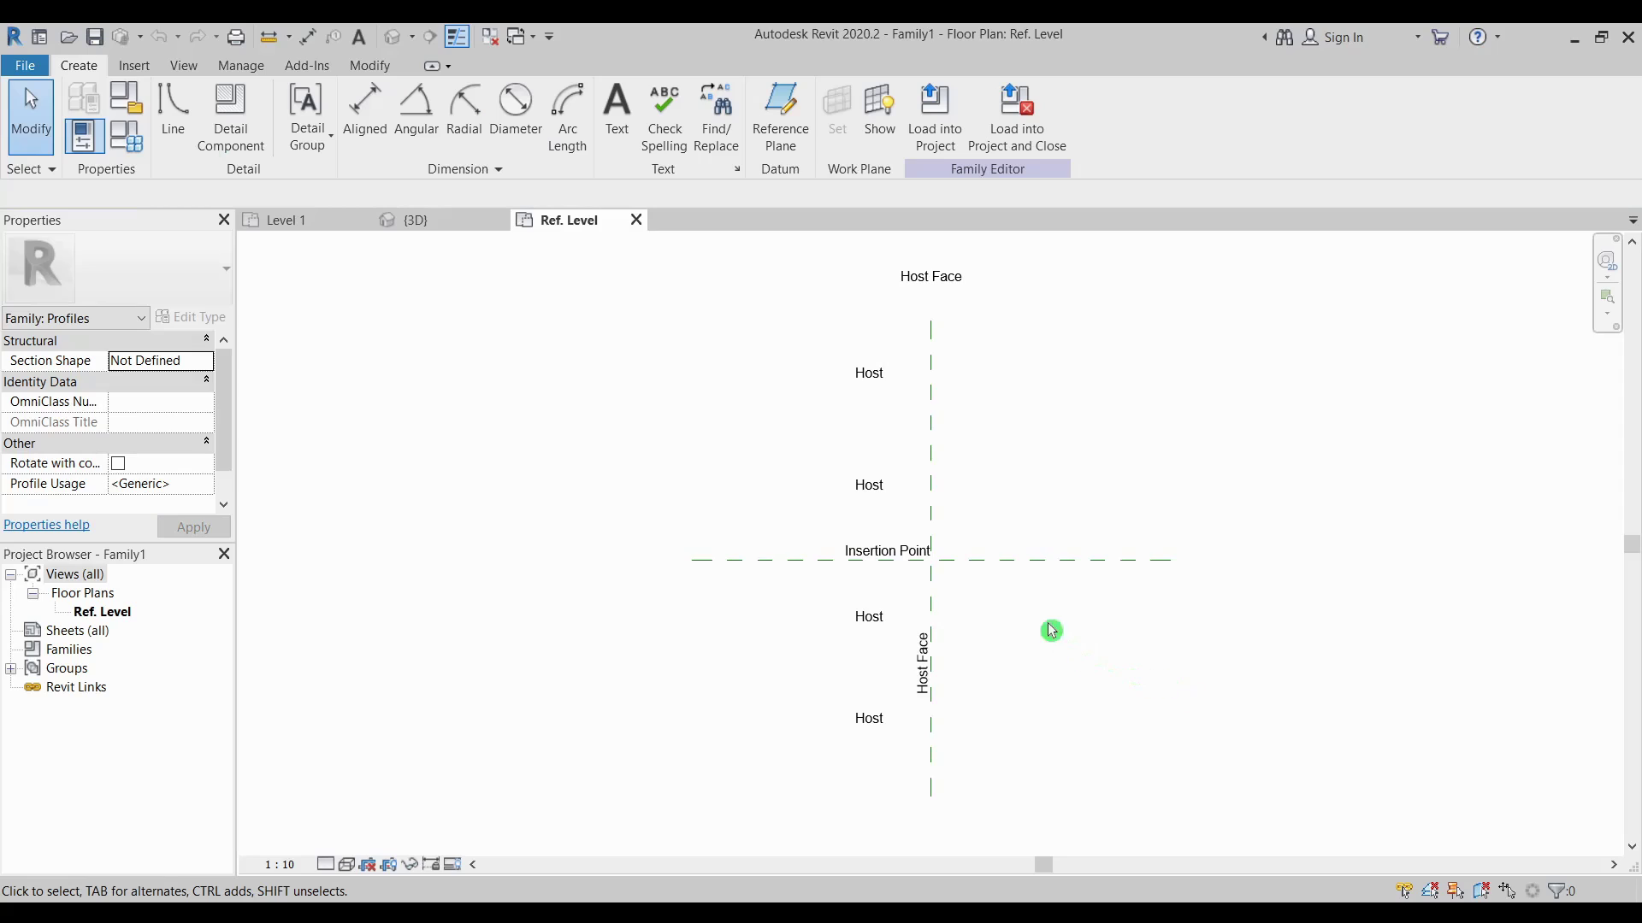
Examine the insertion point and the host face reference plane in the hosted profile template.
middle_drag(889, 494, 884, 545)
scroll(788, 425, up, 2)
scroll(859, 565, up, 2)
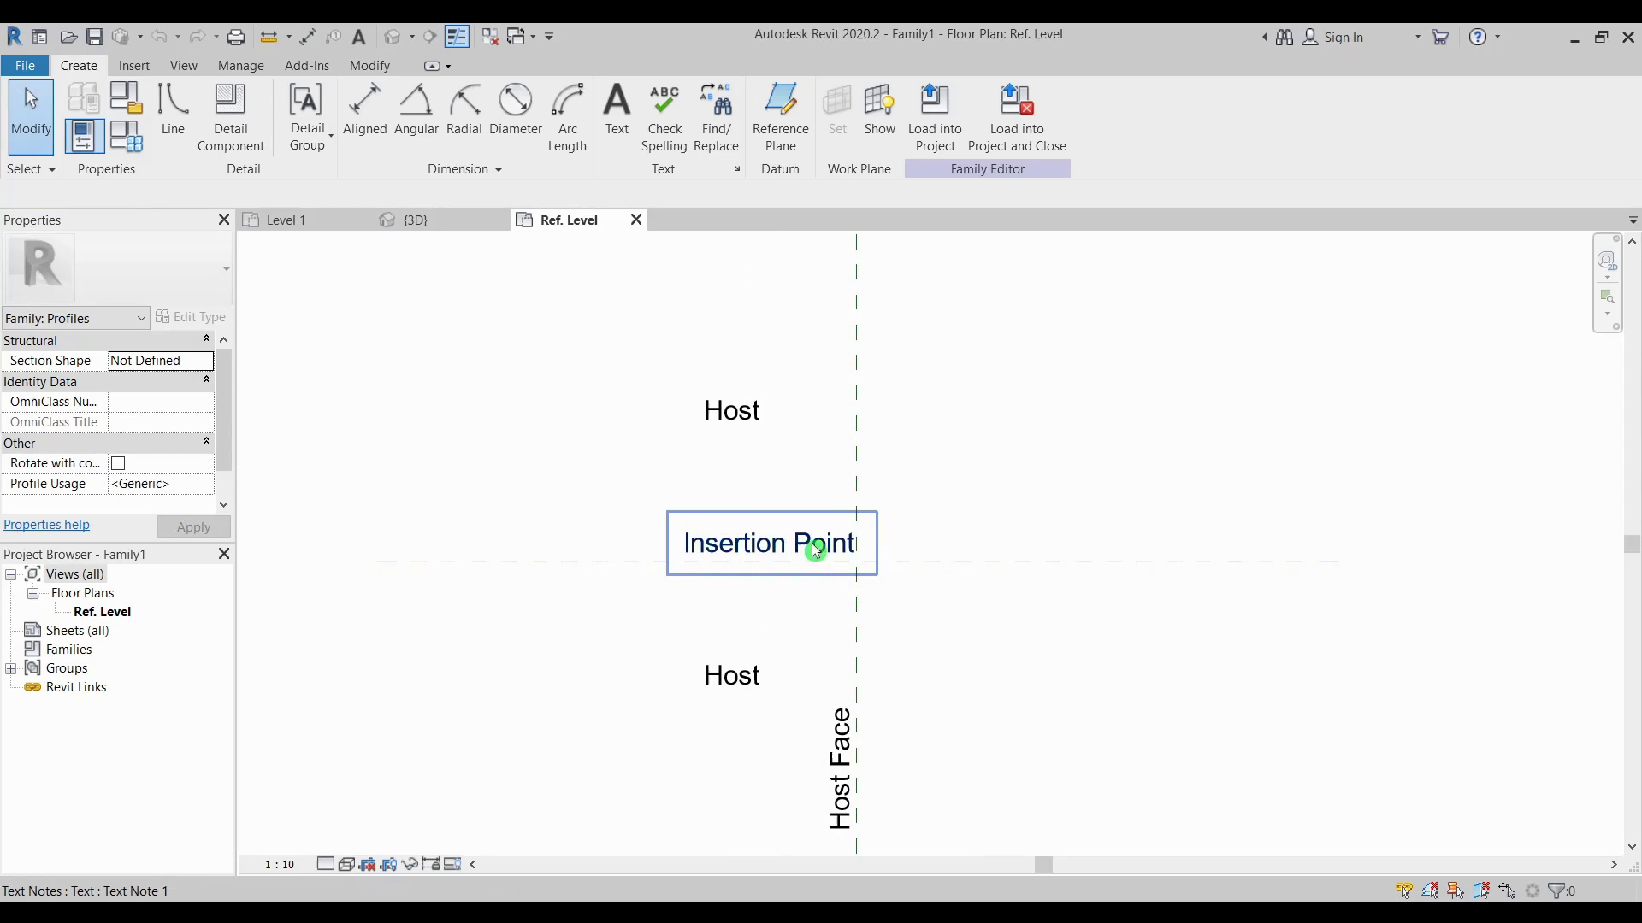
click(859, 569)
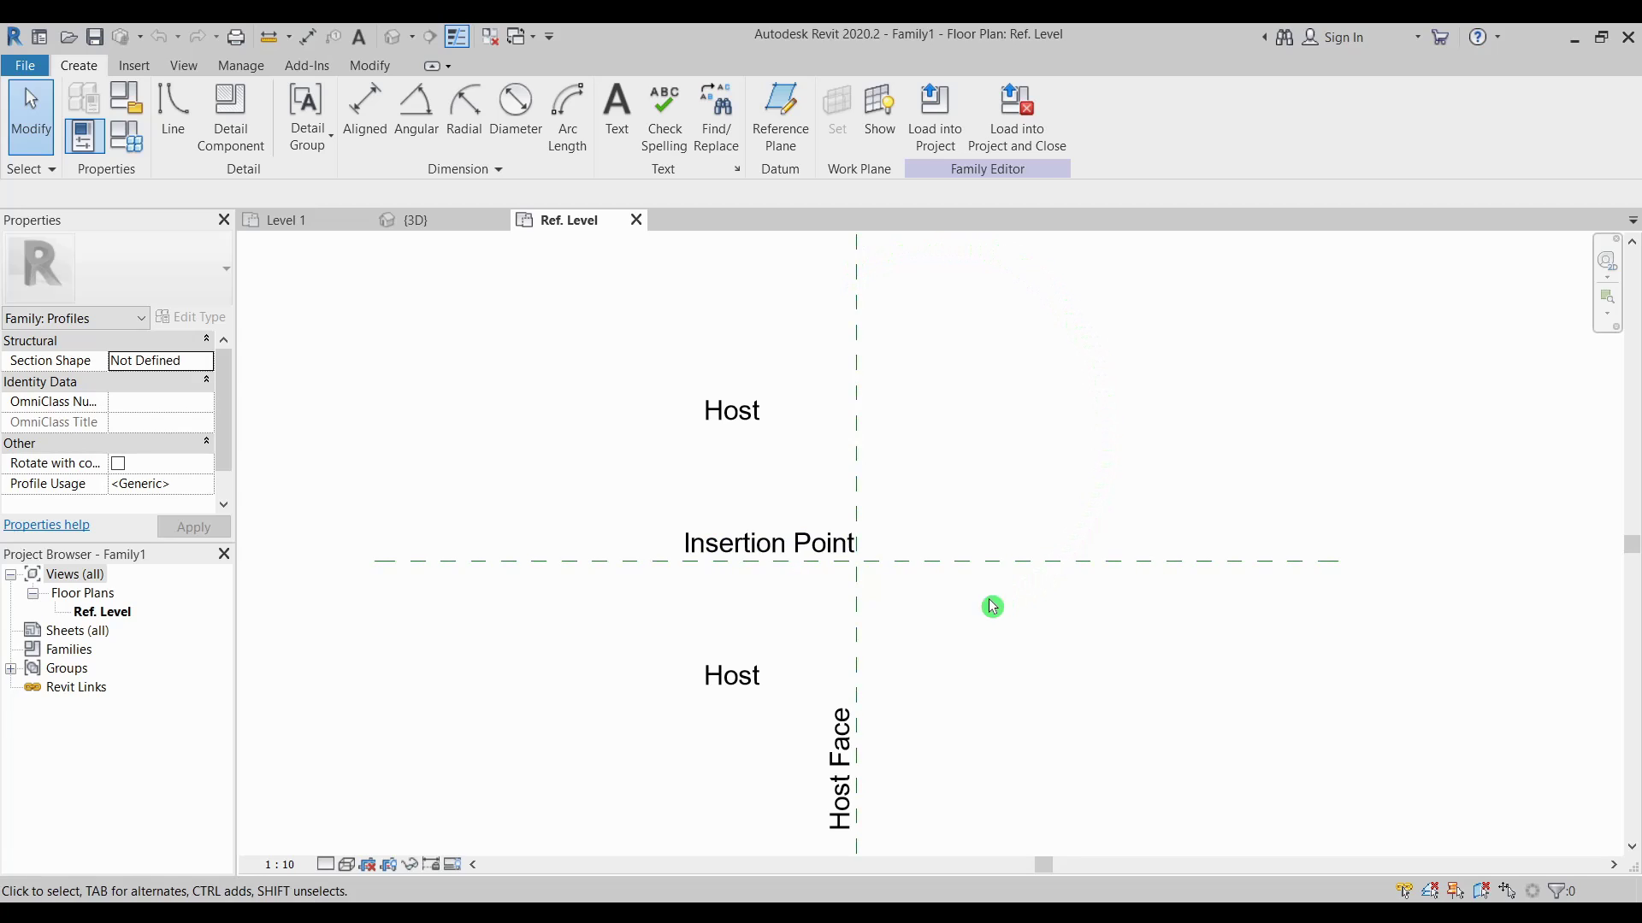
click(871, 566)
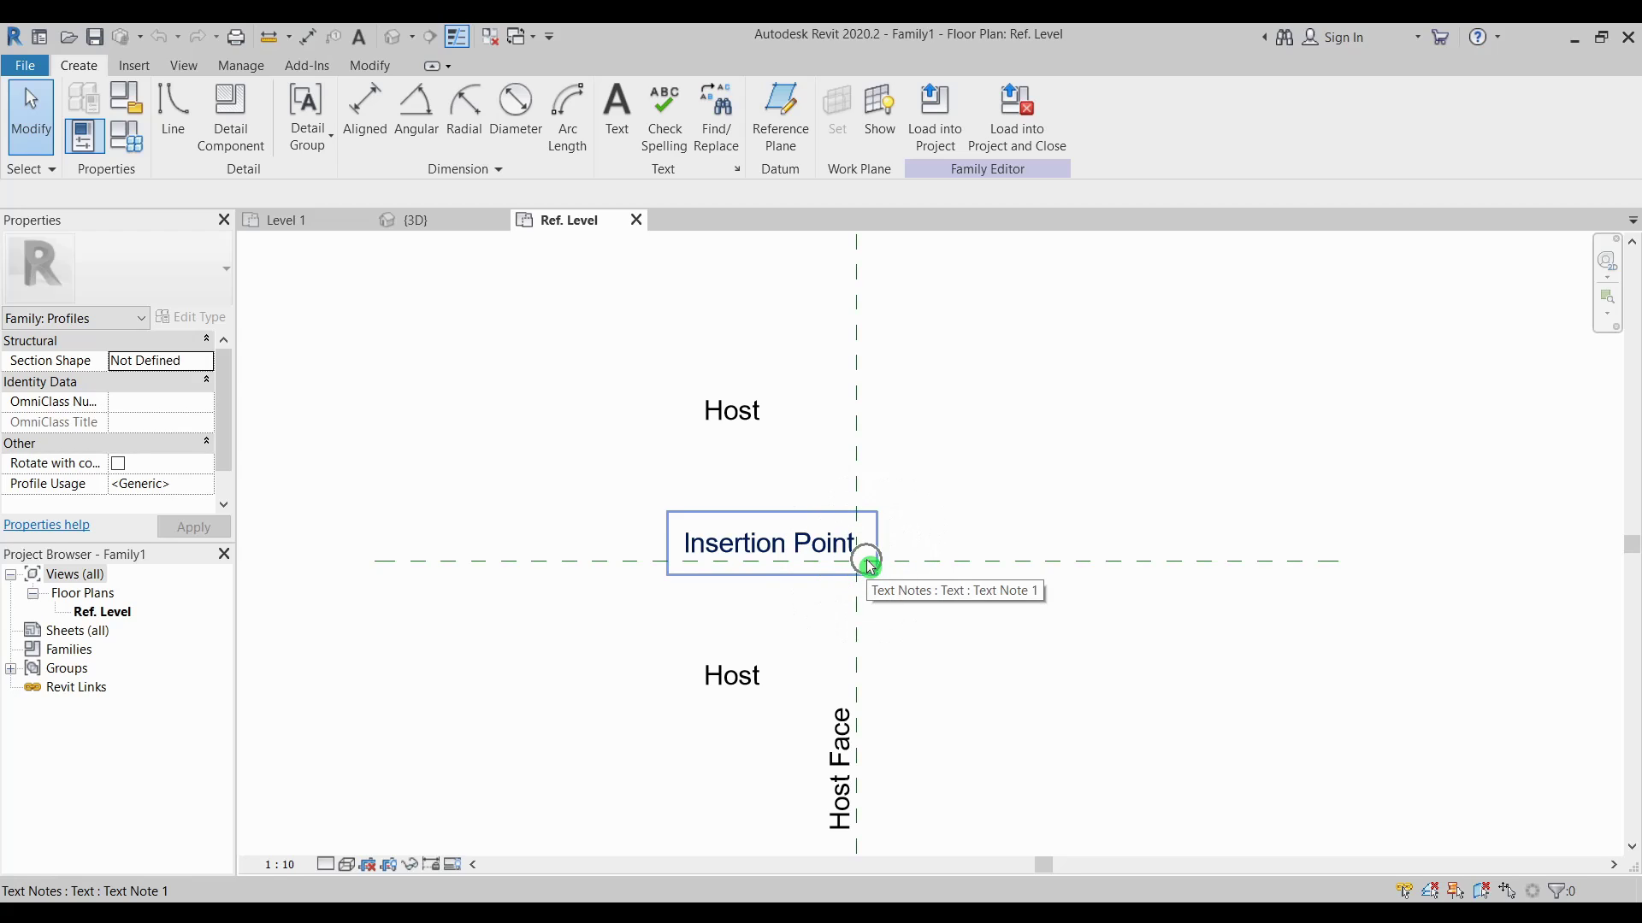
middle_drag(981, 676, 893, 496)
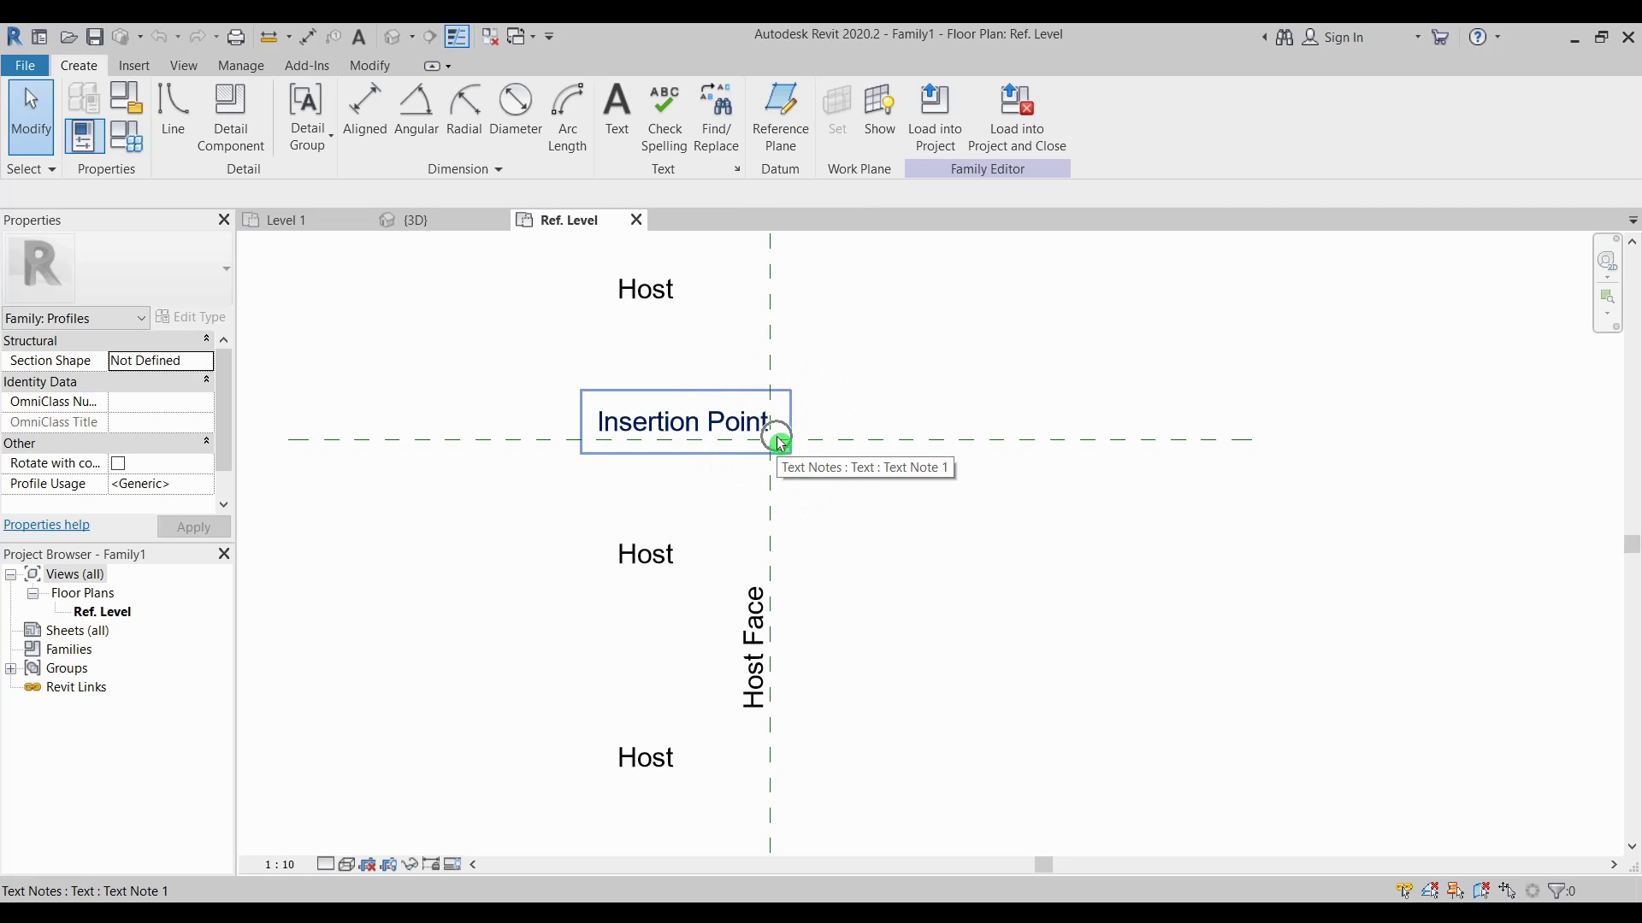
middle_drag(946, 549, 944, 547)
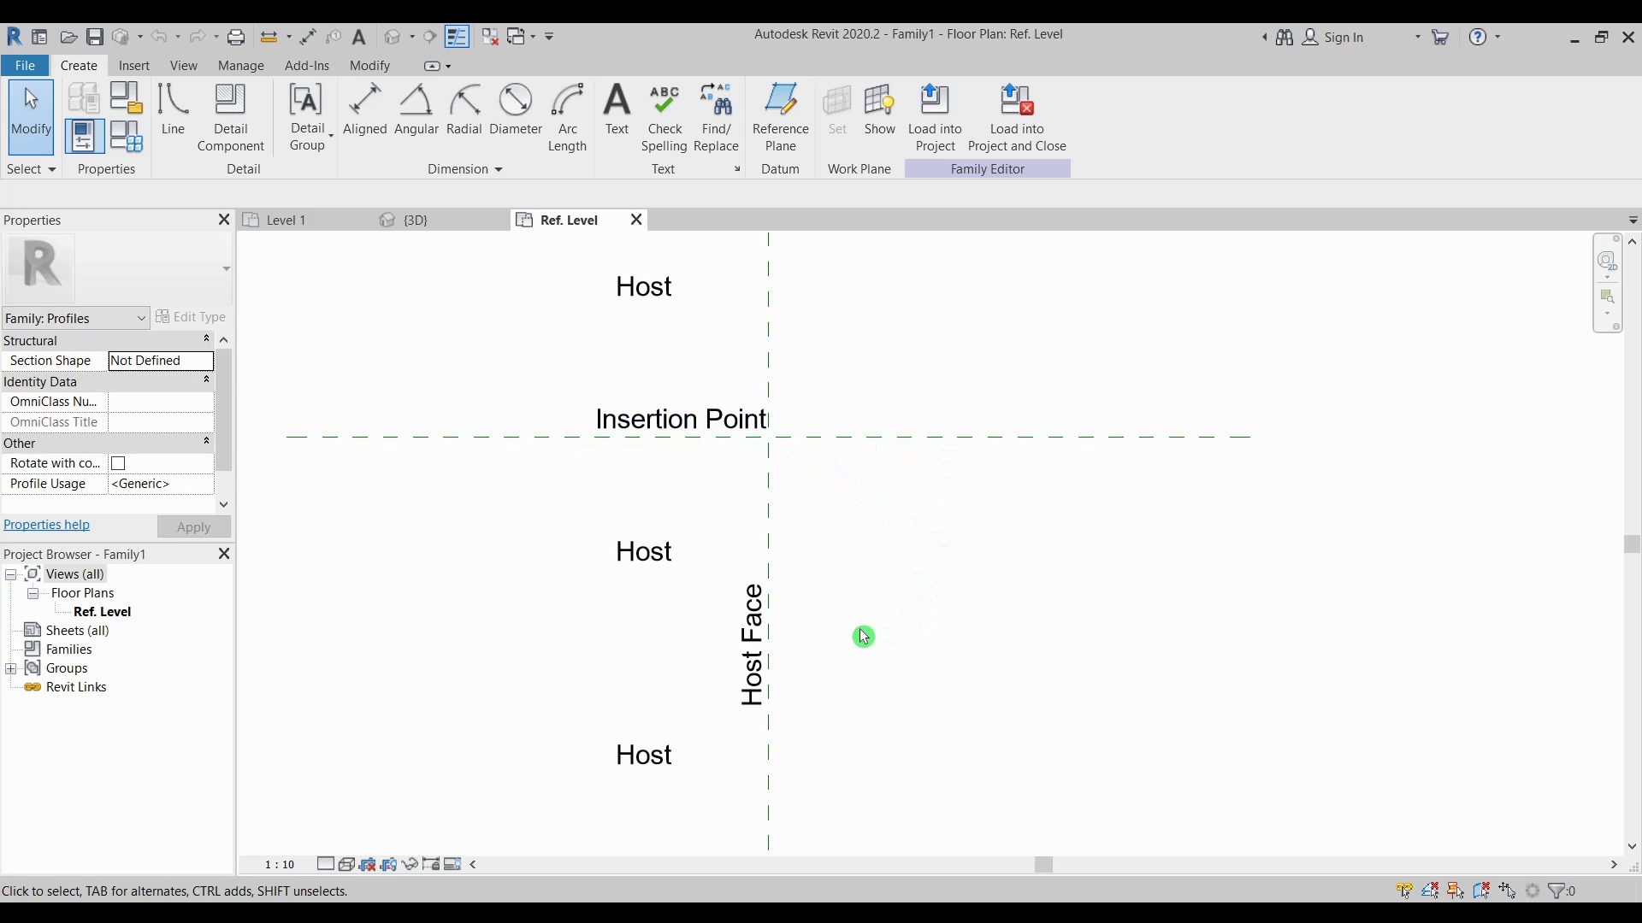
Draw the profile's upper steps and outer face from the insertion point: 100 mm out, 60 mm down, 60 mm out, 340 mm down.
click(186, 112)
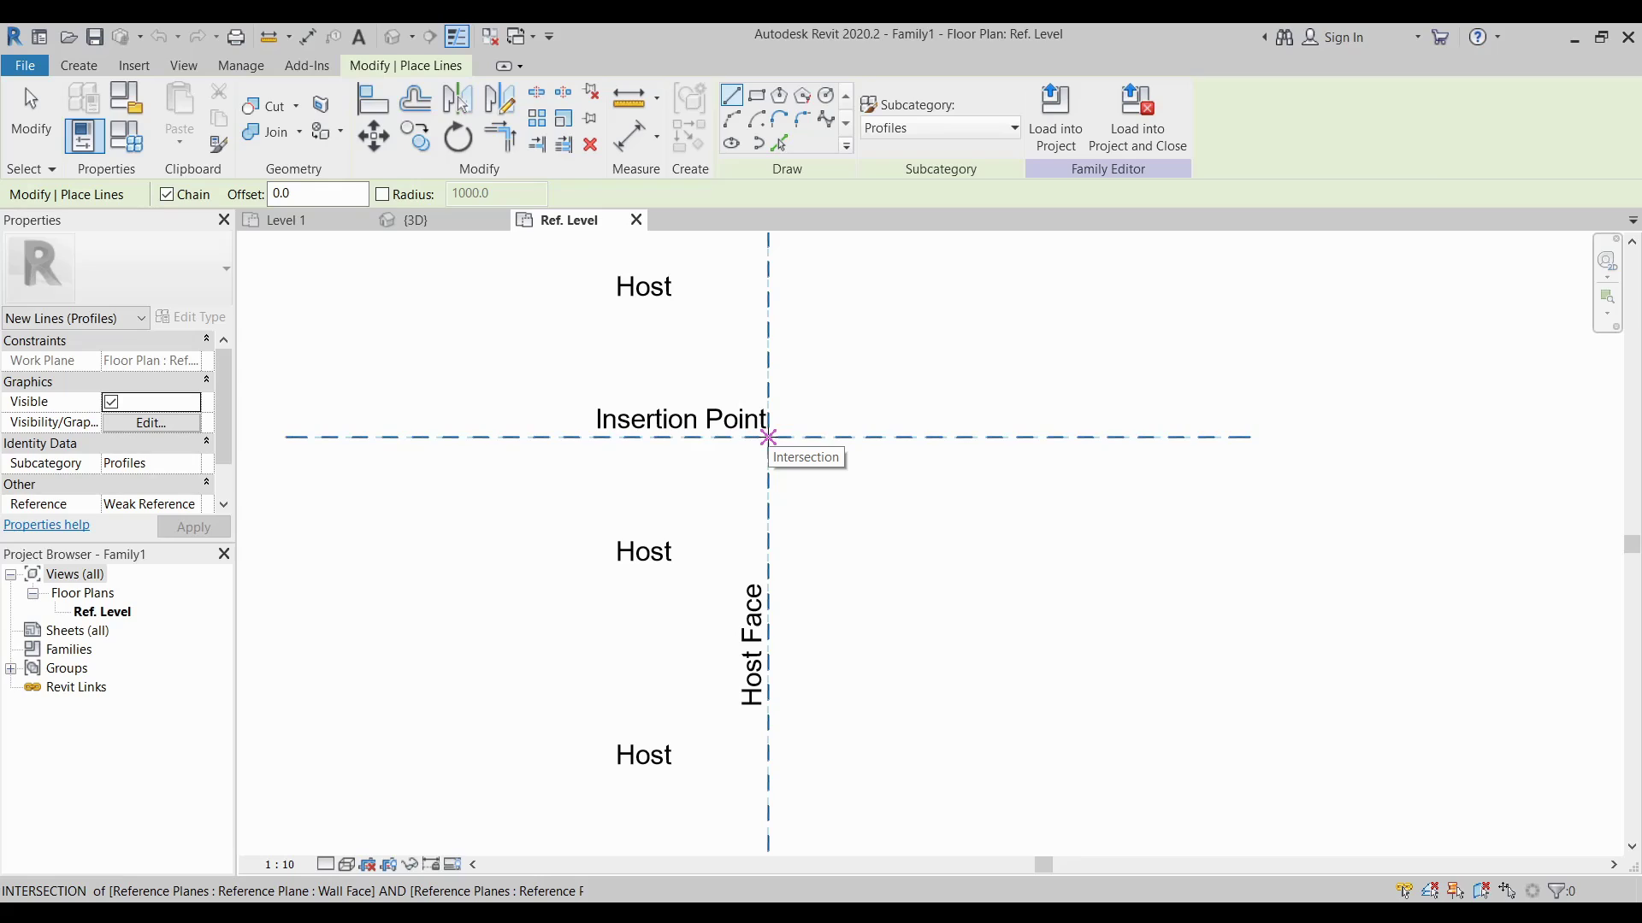
click(767, 437)
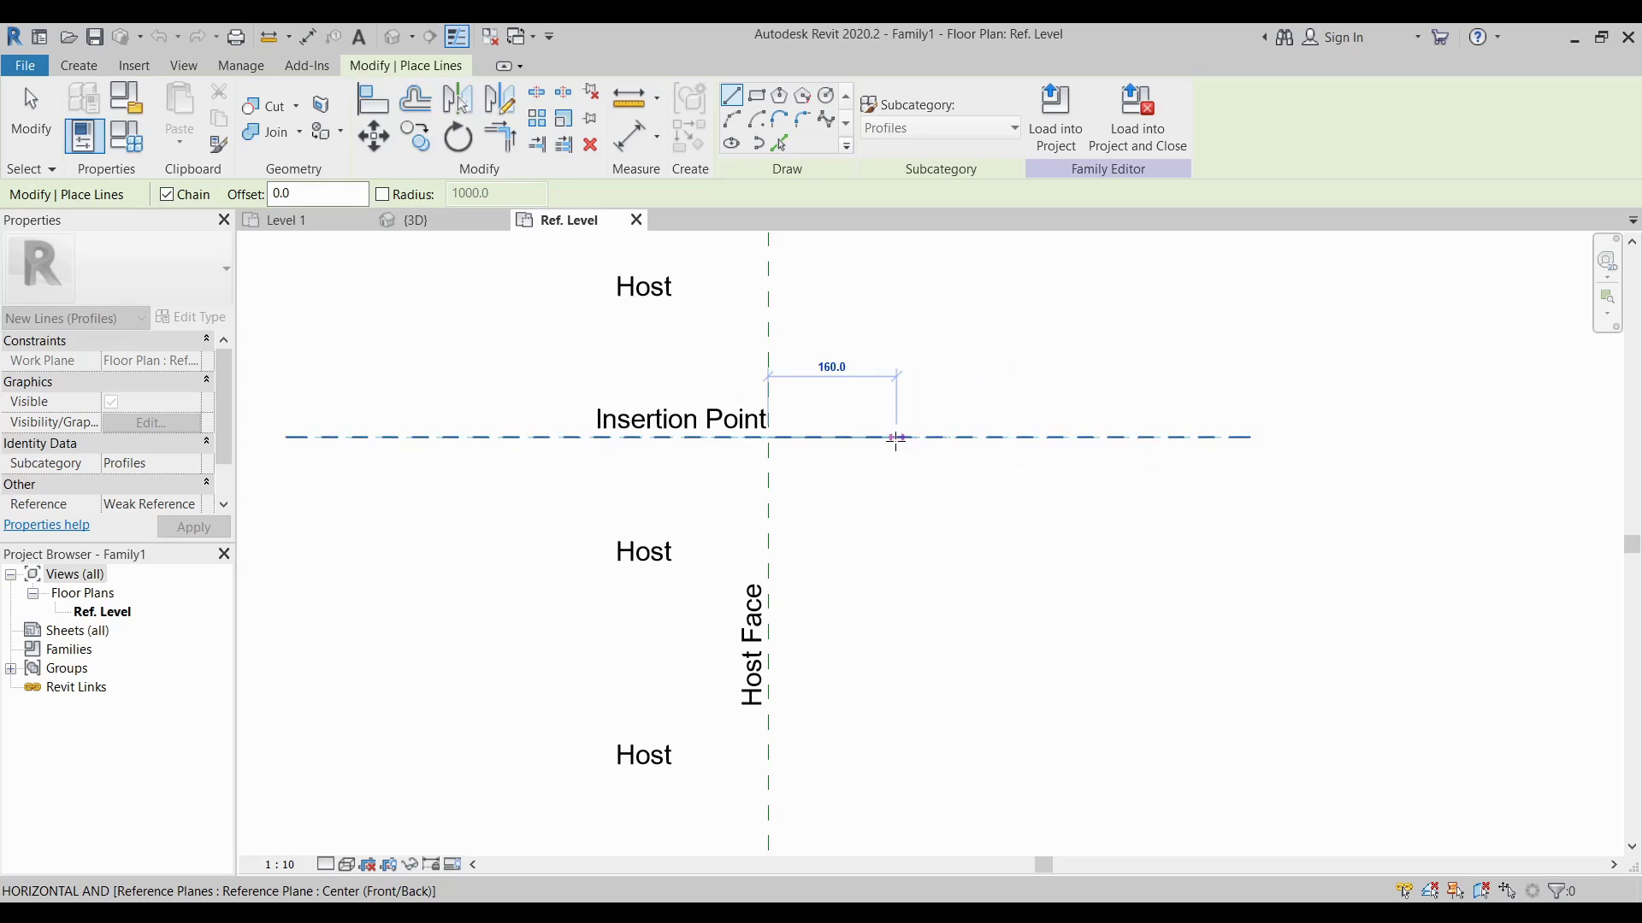
click(848, 438)
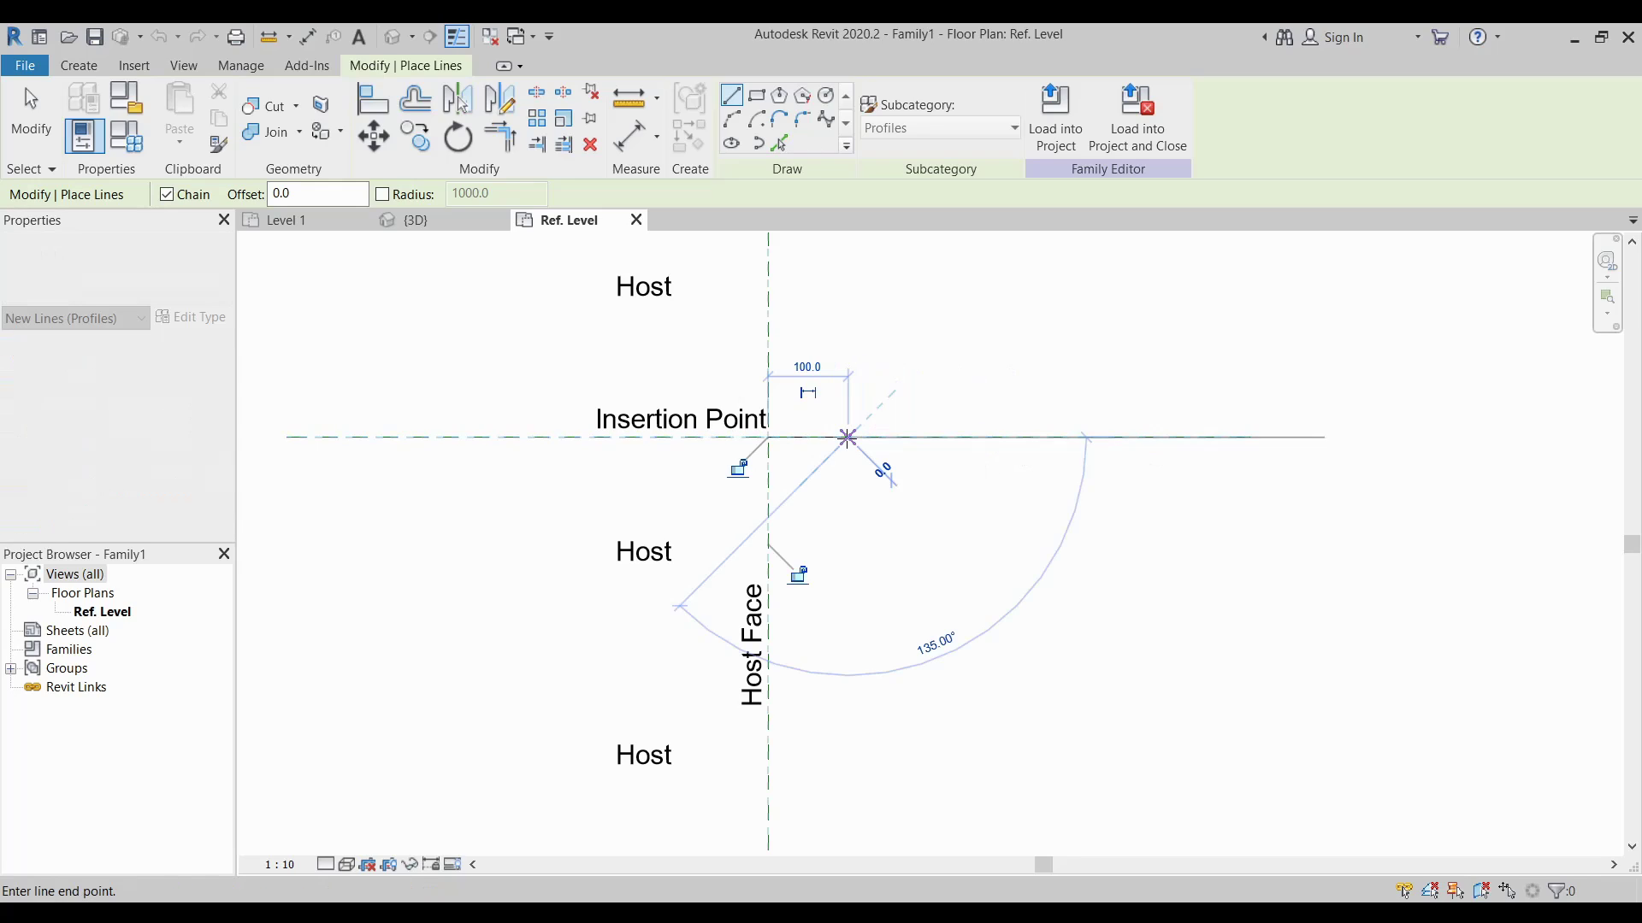
click(848, 486)
click(896, 486)
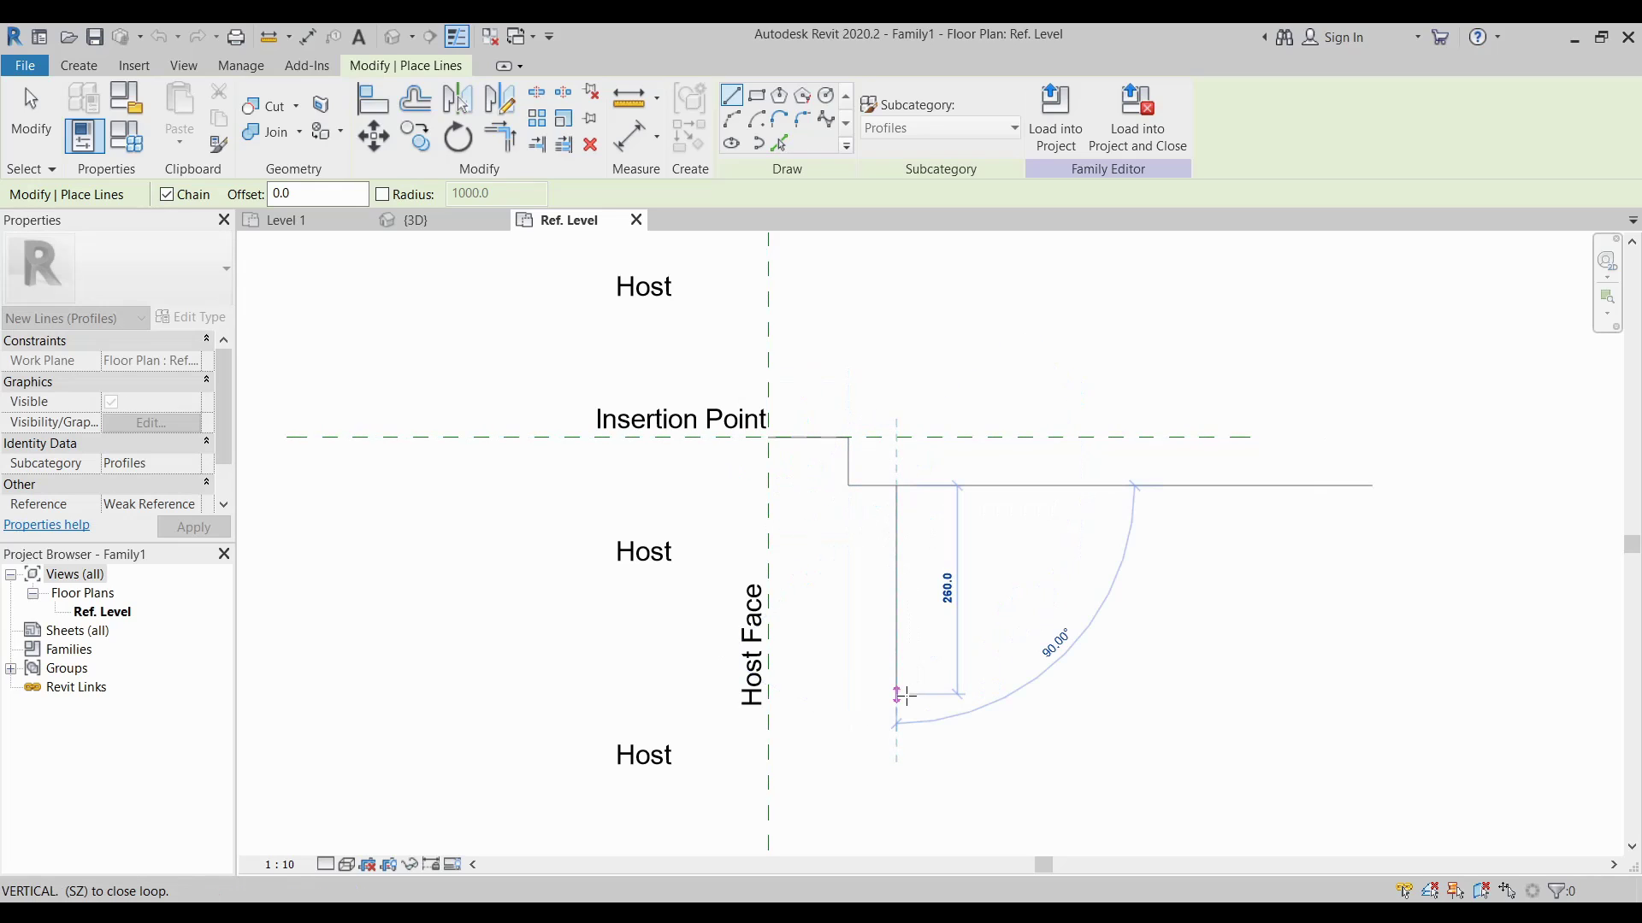
click(897, 758)
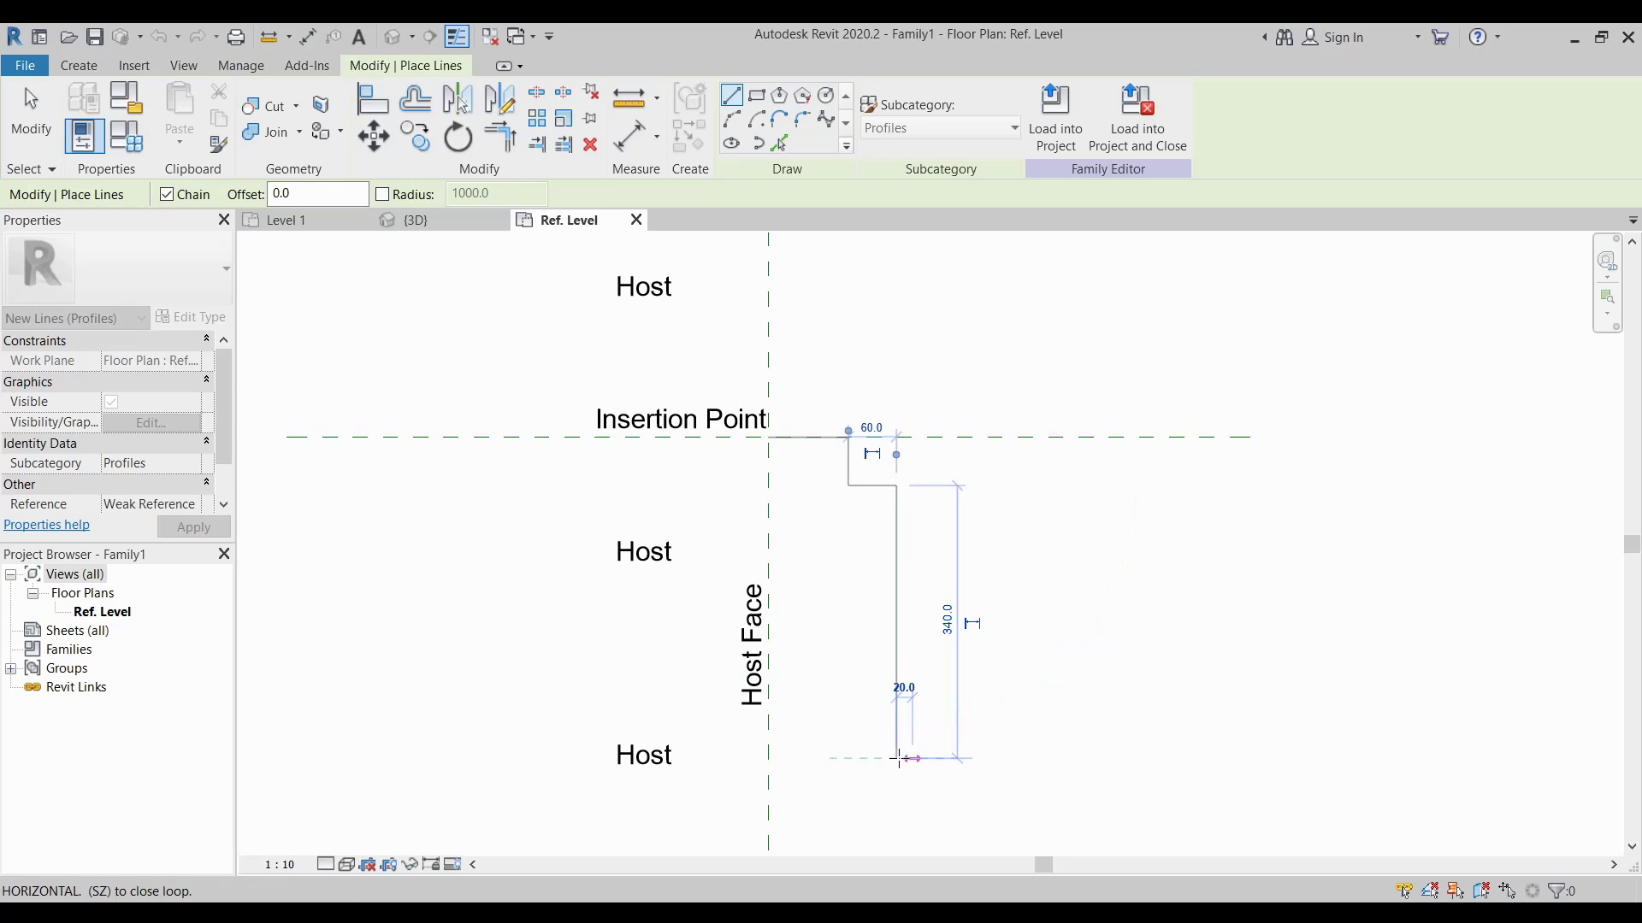
Complete the closed outline with a 60 mm step inward, 60 mm down, 100 mm to the host face, and up to the insertion point.
click(848, 758)
click(848, 806)
click(769, 806)
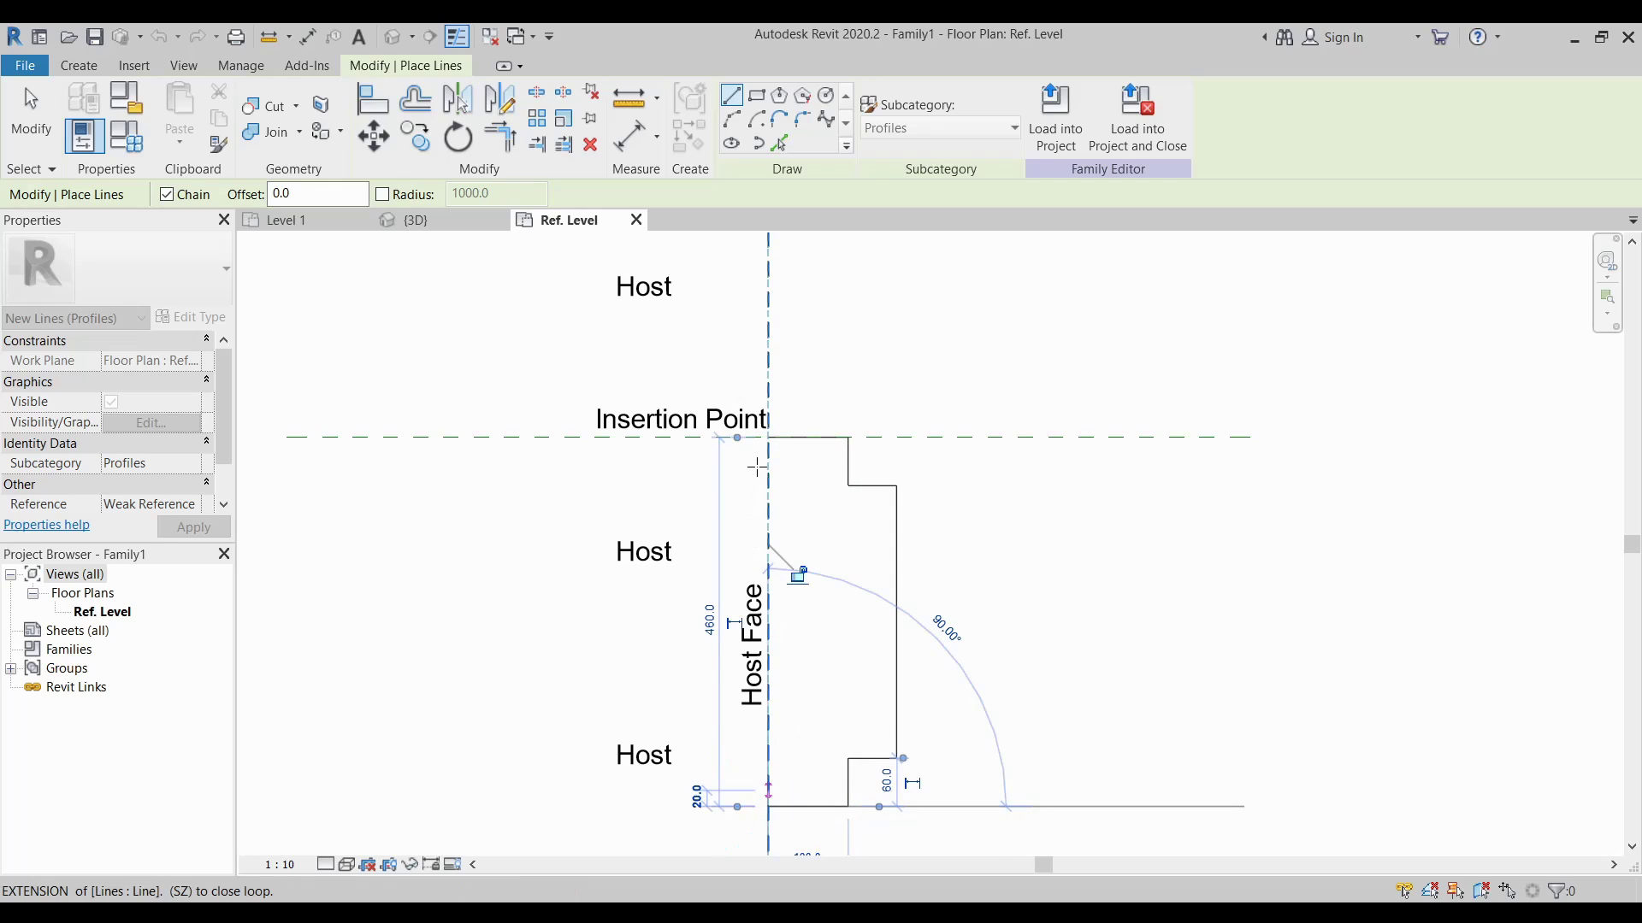
click(768, 438)
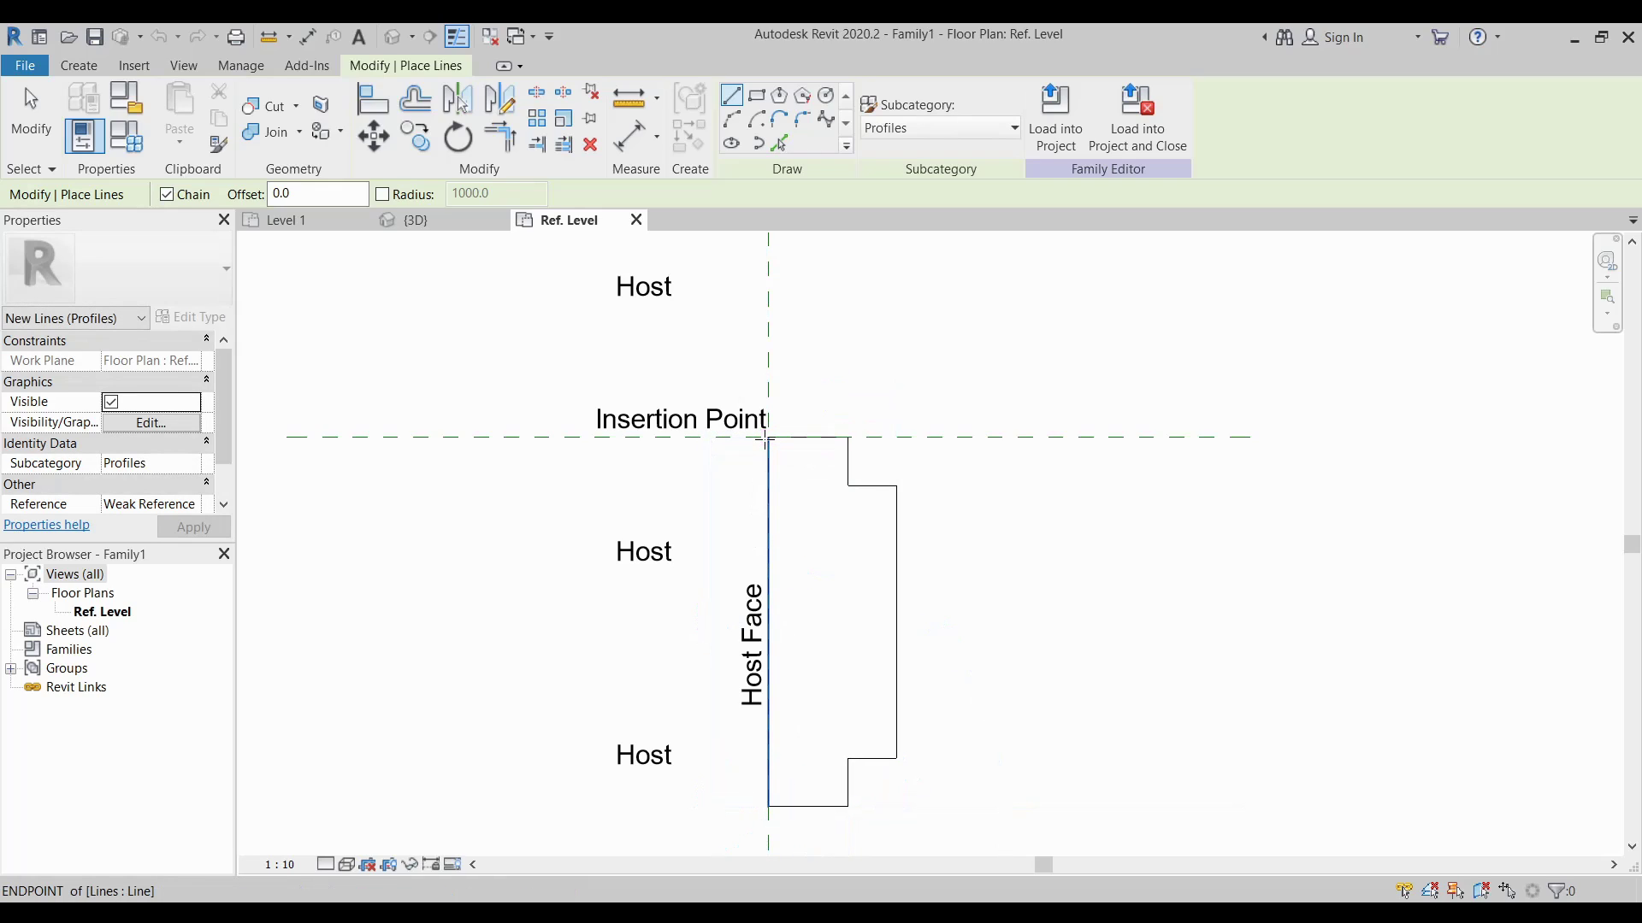
click(851, 390)
key(Escape)
key(Escape)
Stretch the upper short vertical line past the profile's top edge so that the two lines overlap at the corner.
scroll(851, 390, down, 1)
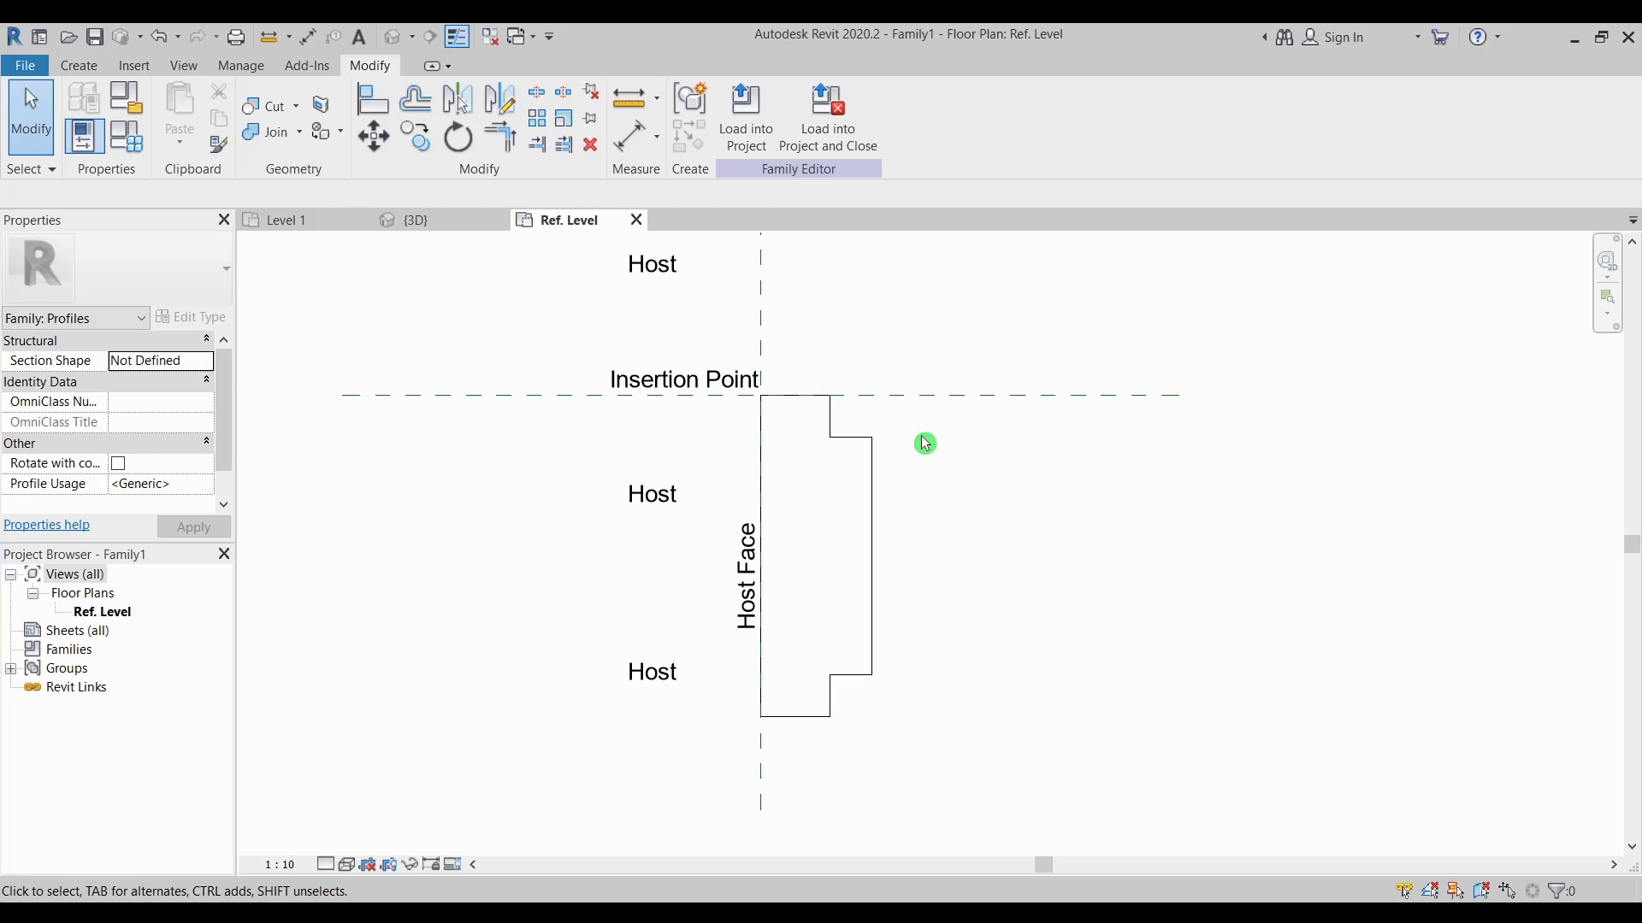
click(797, 399)
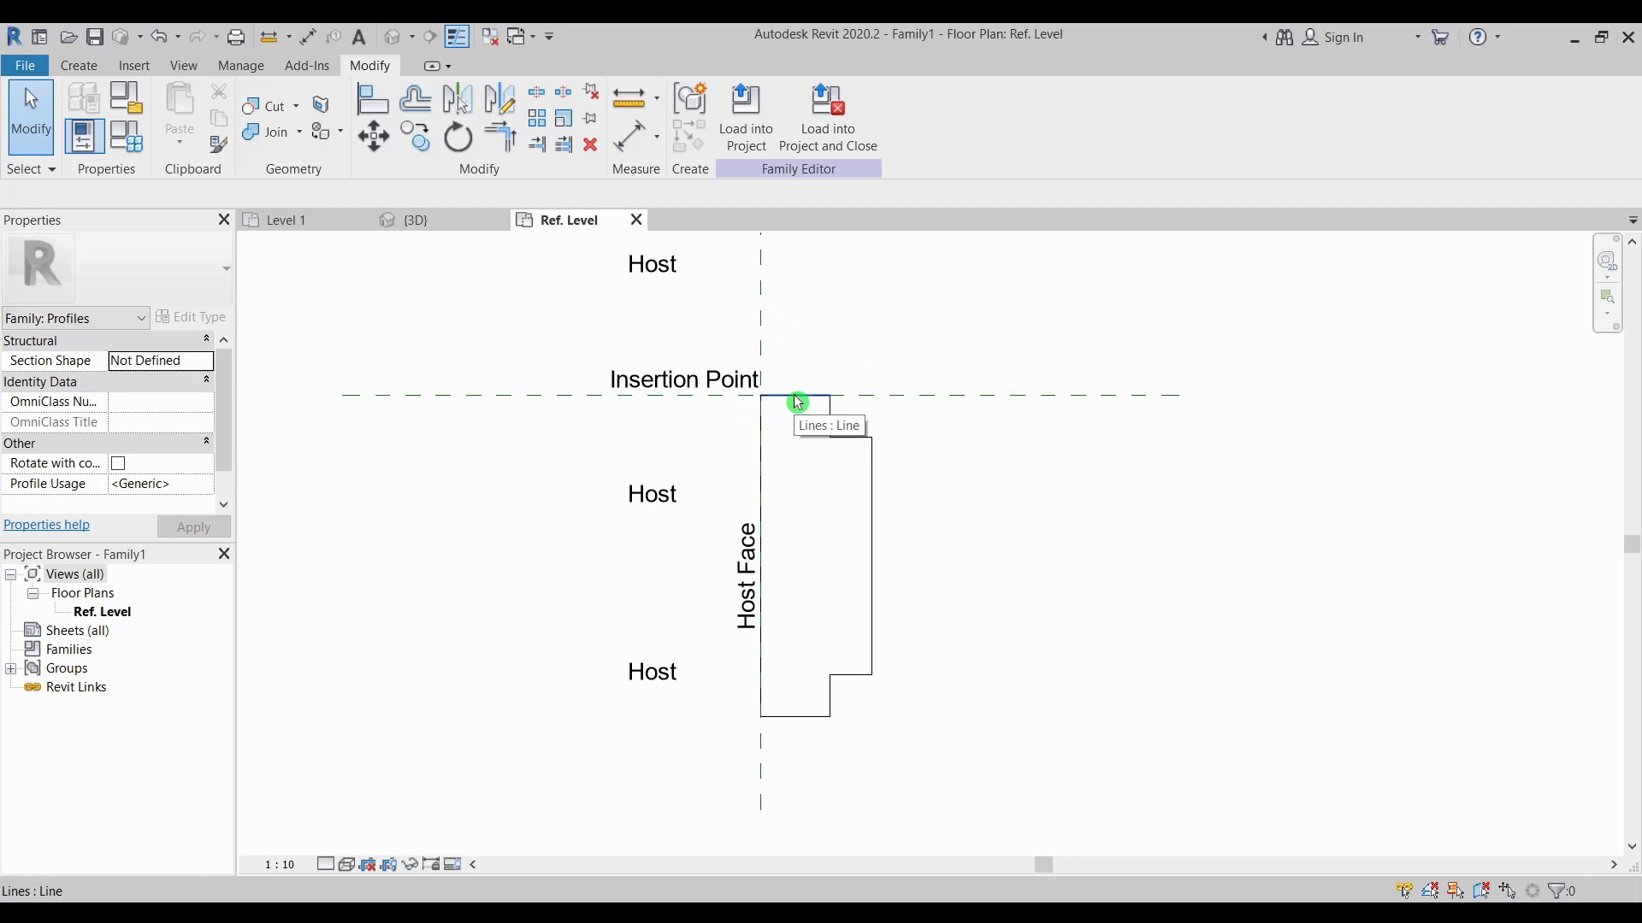
drag(834, 418, 850, 384)
click(828, 436)
scroll(828, 432, up, 1)
click(832, 394)
click(1064, 522)
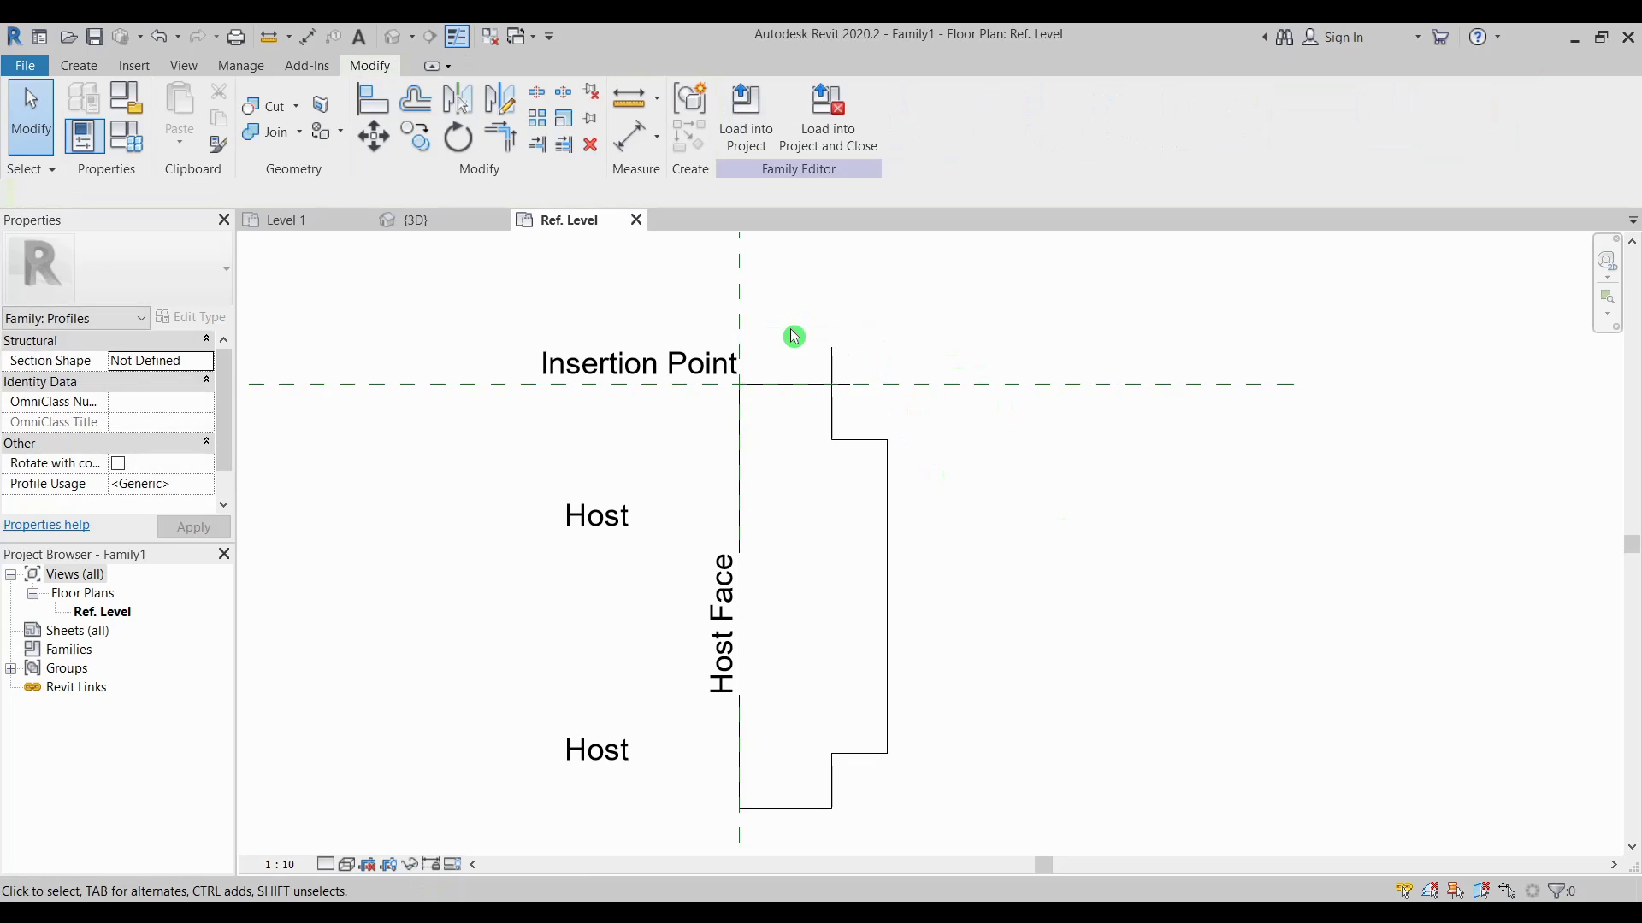
Trim the overshooting vertical line and the profile's top edge to a clean corner.
middle_drag(850, 381, 828, 337)
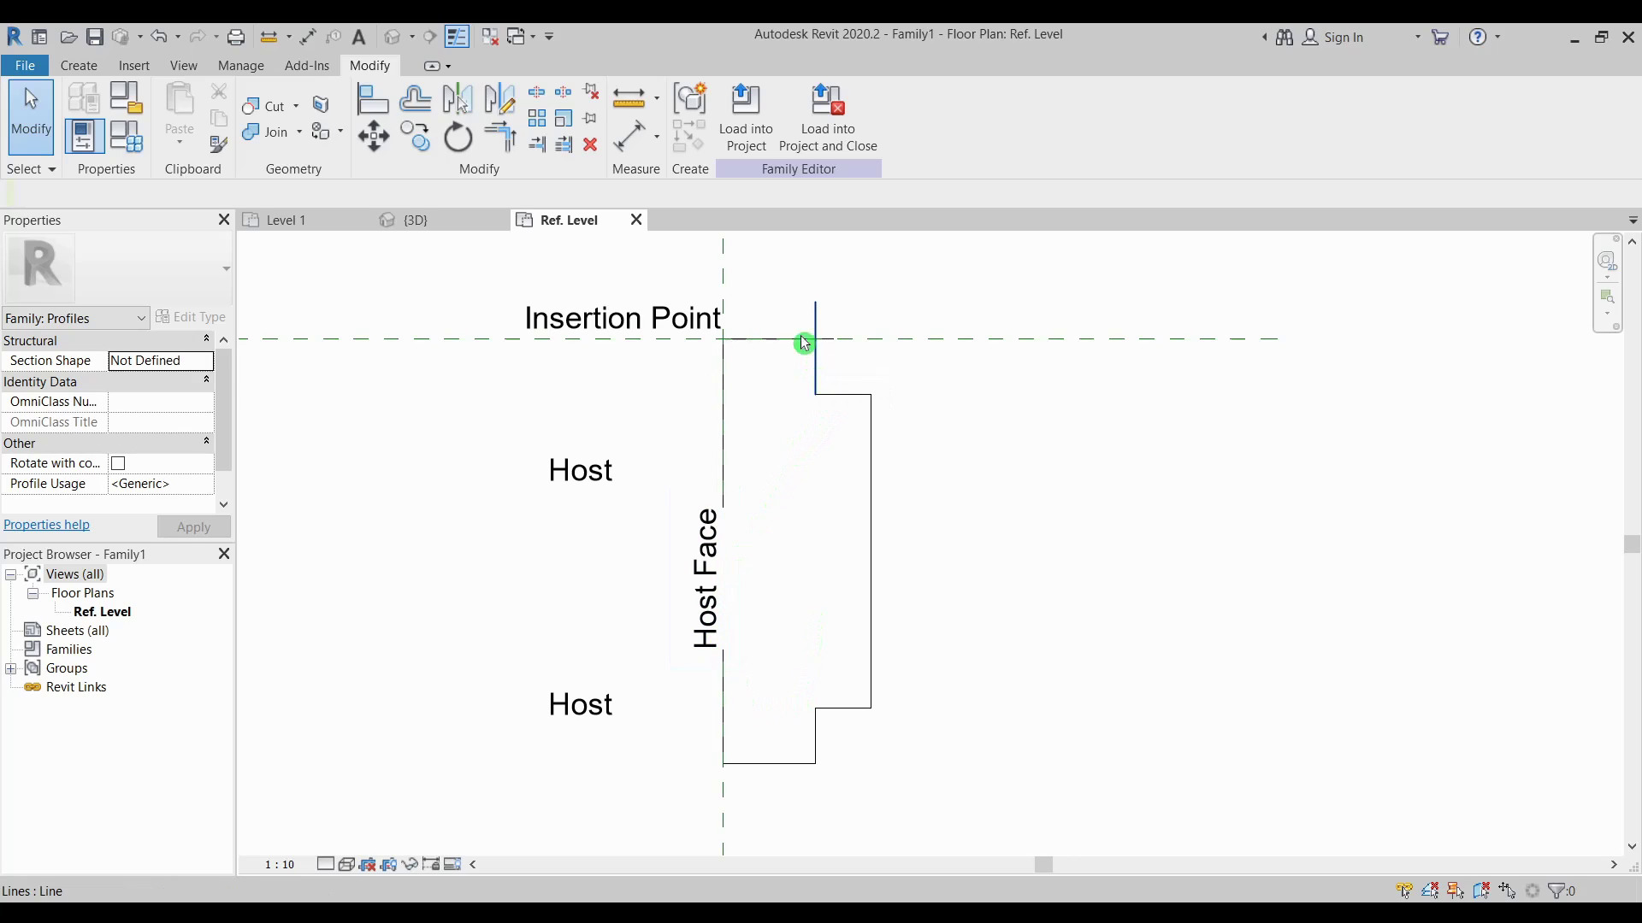
click(500, 137)
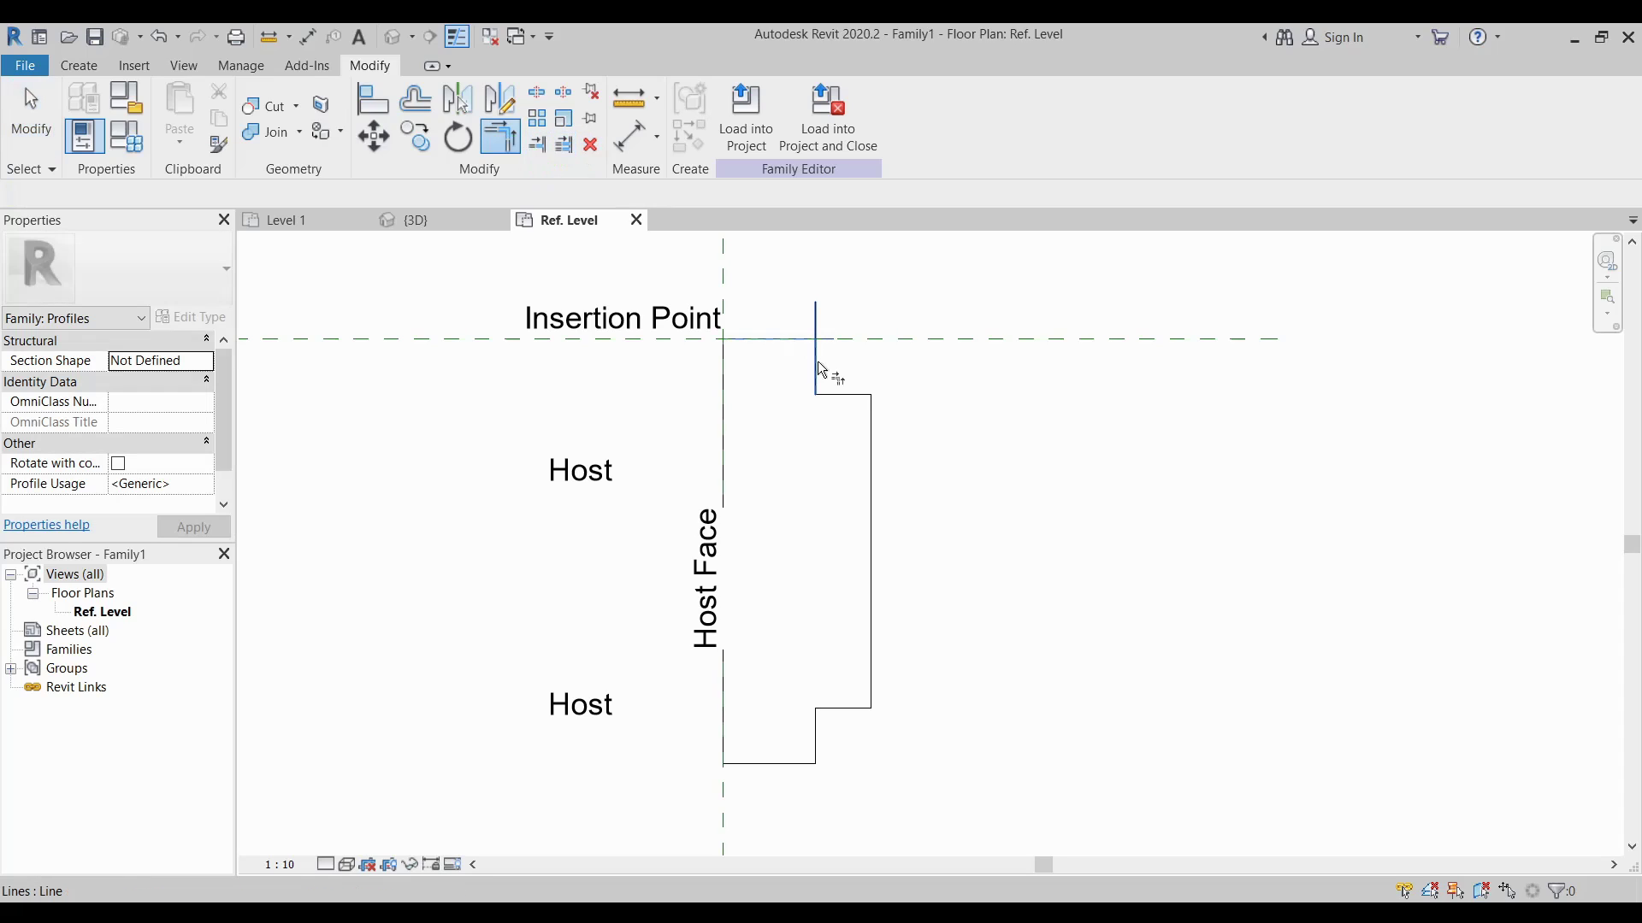
middle_drag(1009, 453, 1044, 454)
click(908, 439)
key(Escape)
key(Escape)
Select the whole connected chain of profile lines to check that the outline is closed, and clear the selection.
key(Tab)
click(908, 439)
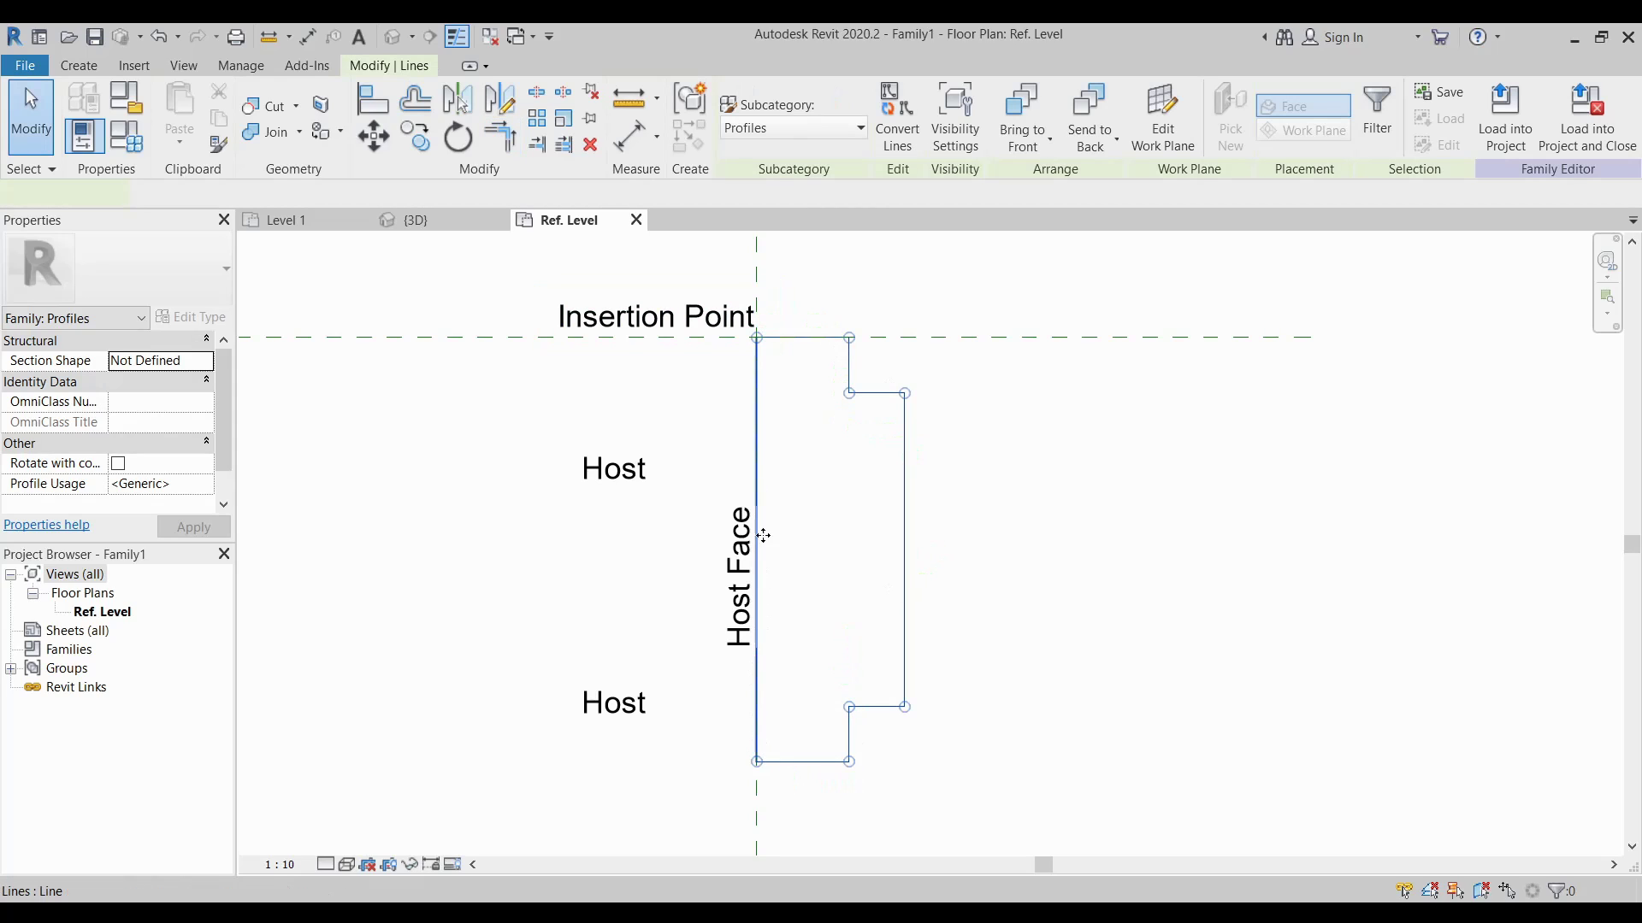
key(Escape)
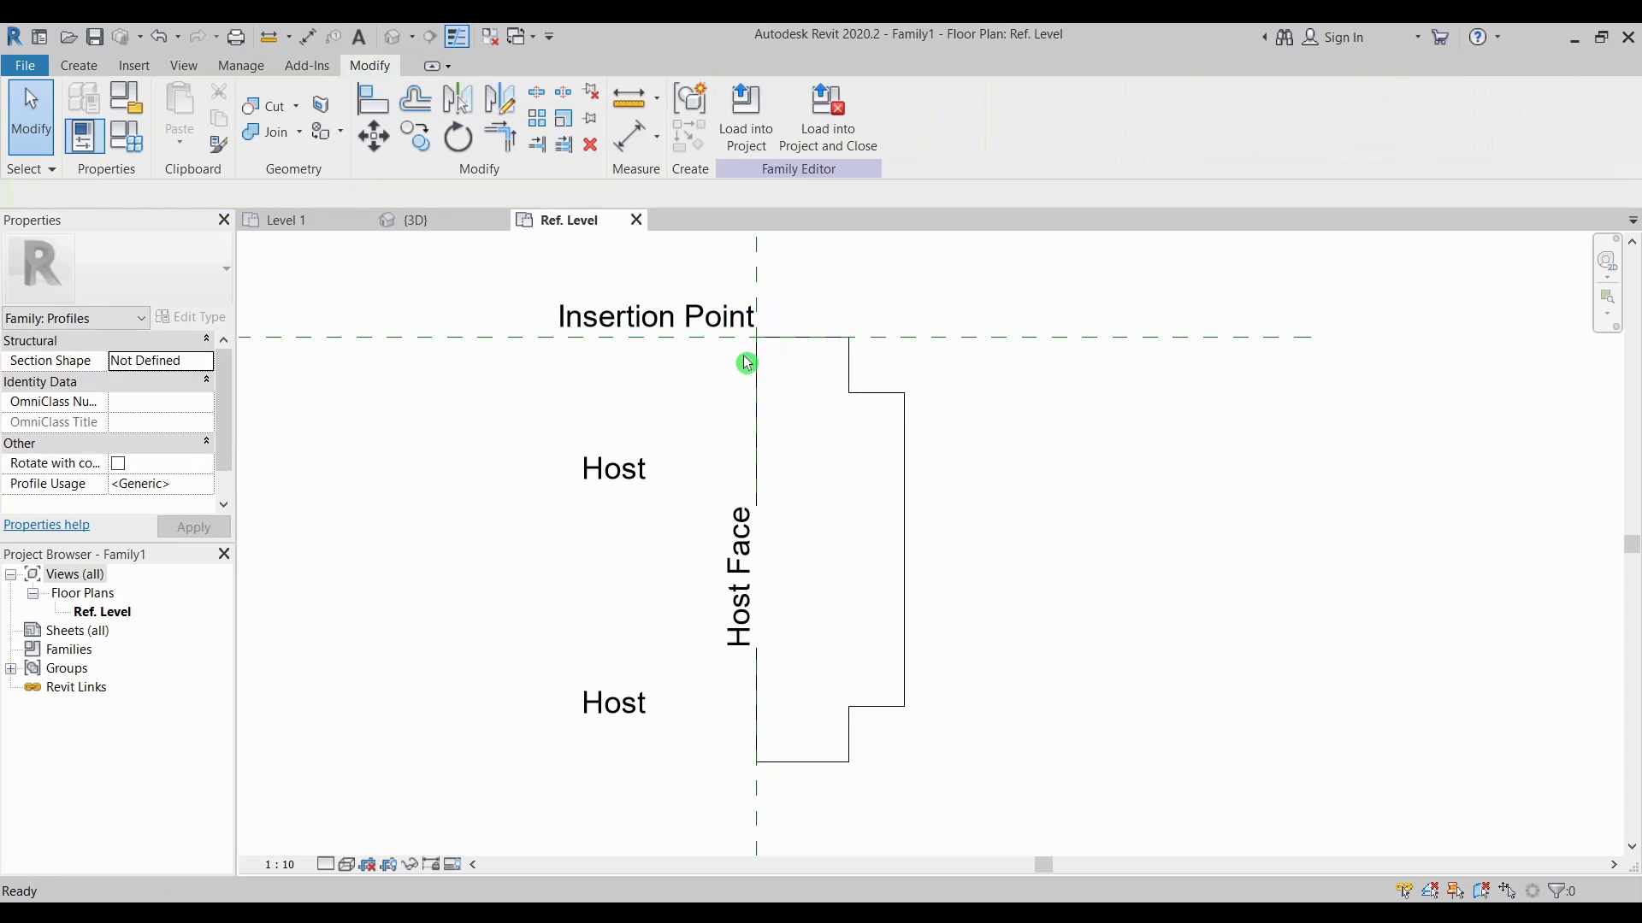
Save the profile family to the Desktop as Baseboard 1.
click(7, 71)
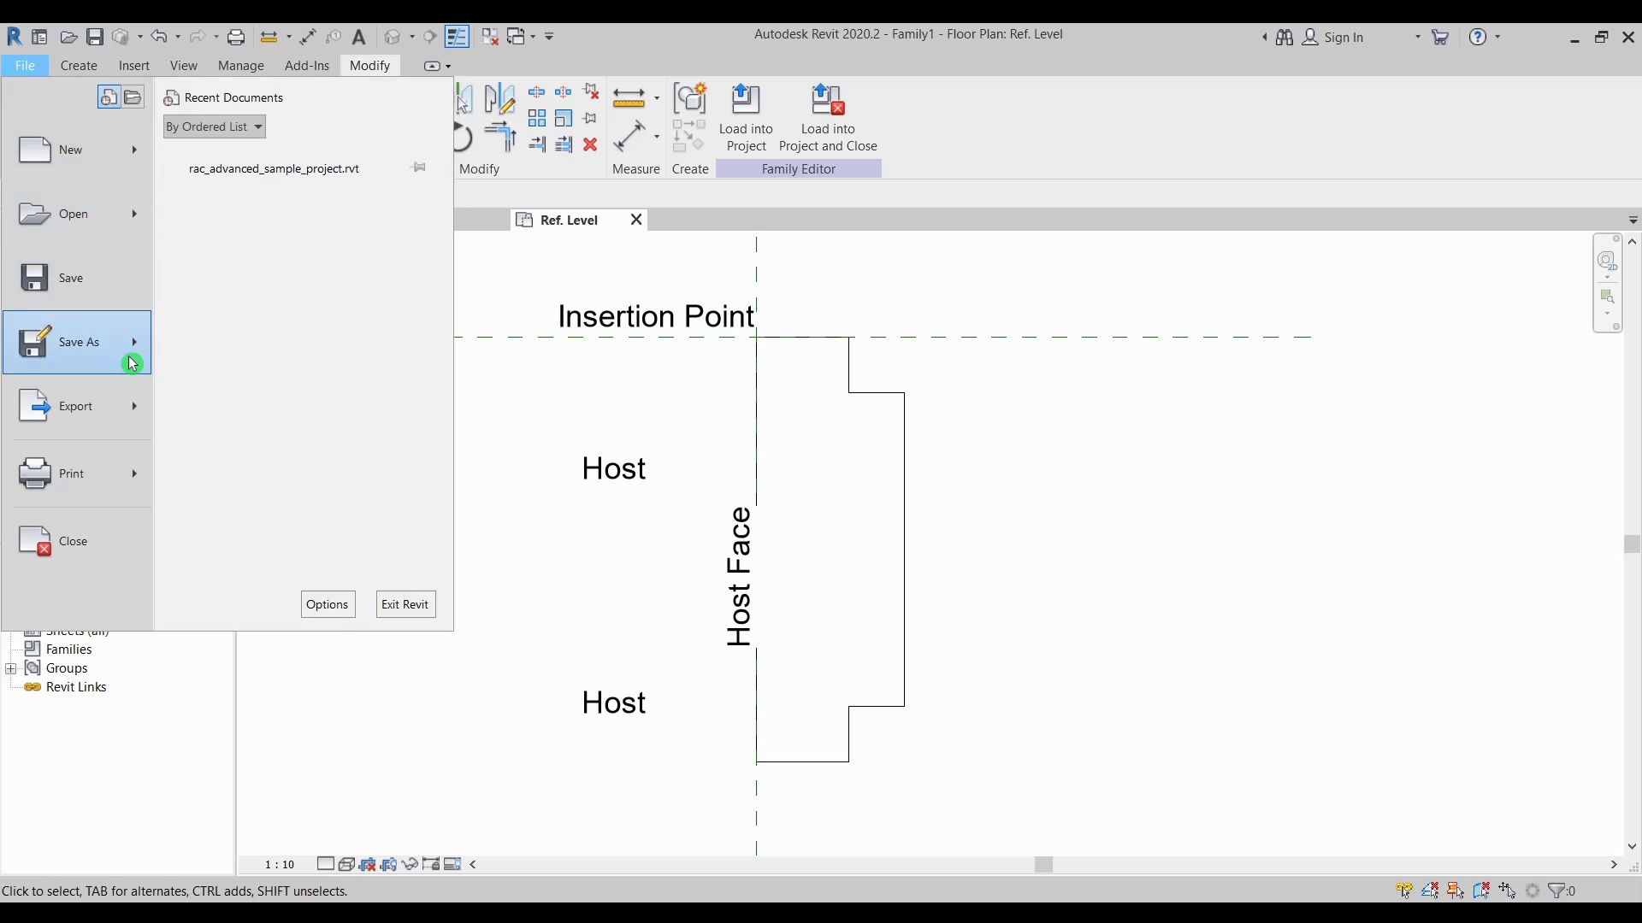
mouse_move(136, 360)
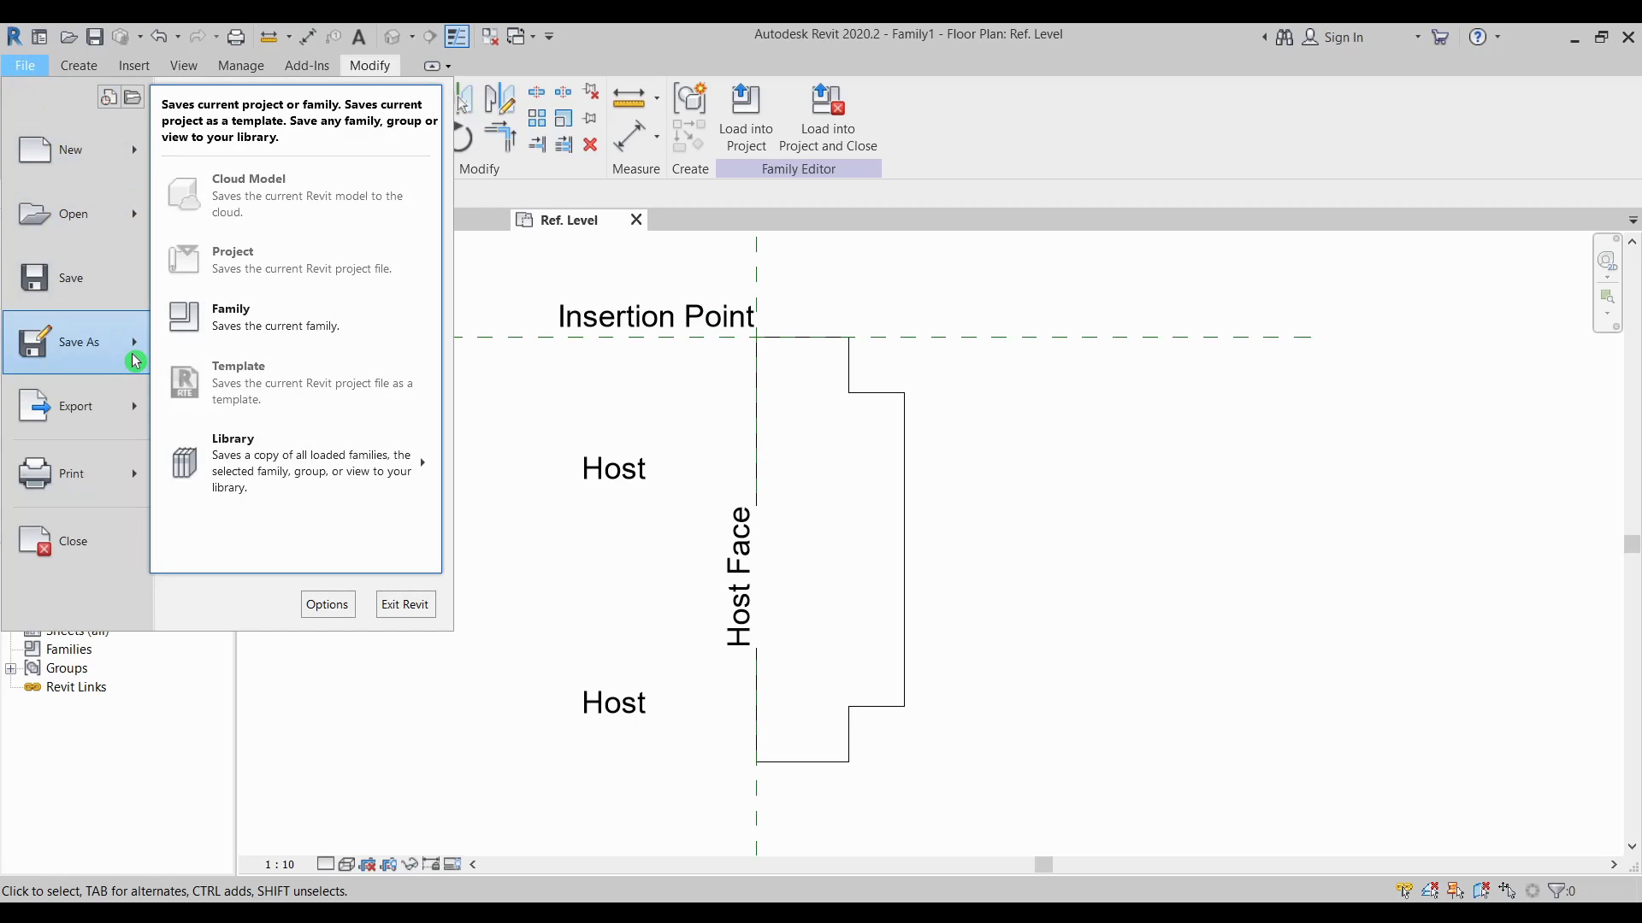
click(231, 318)
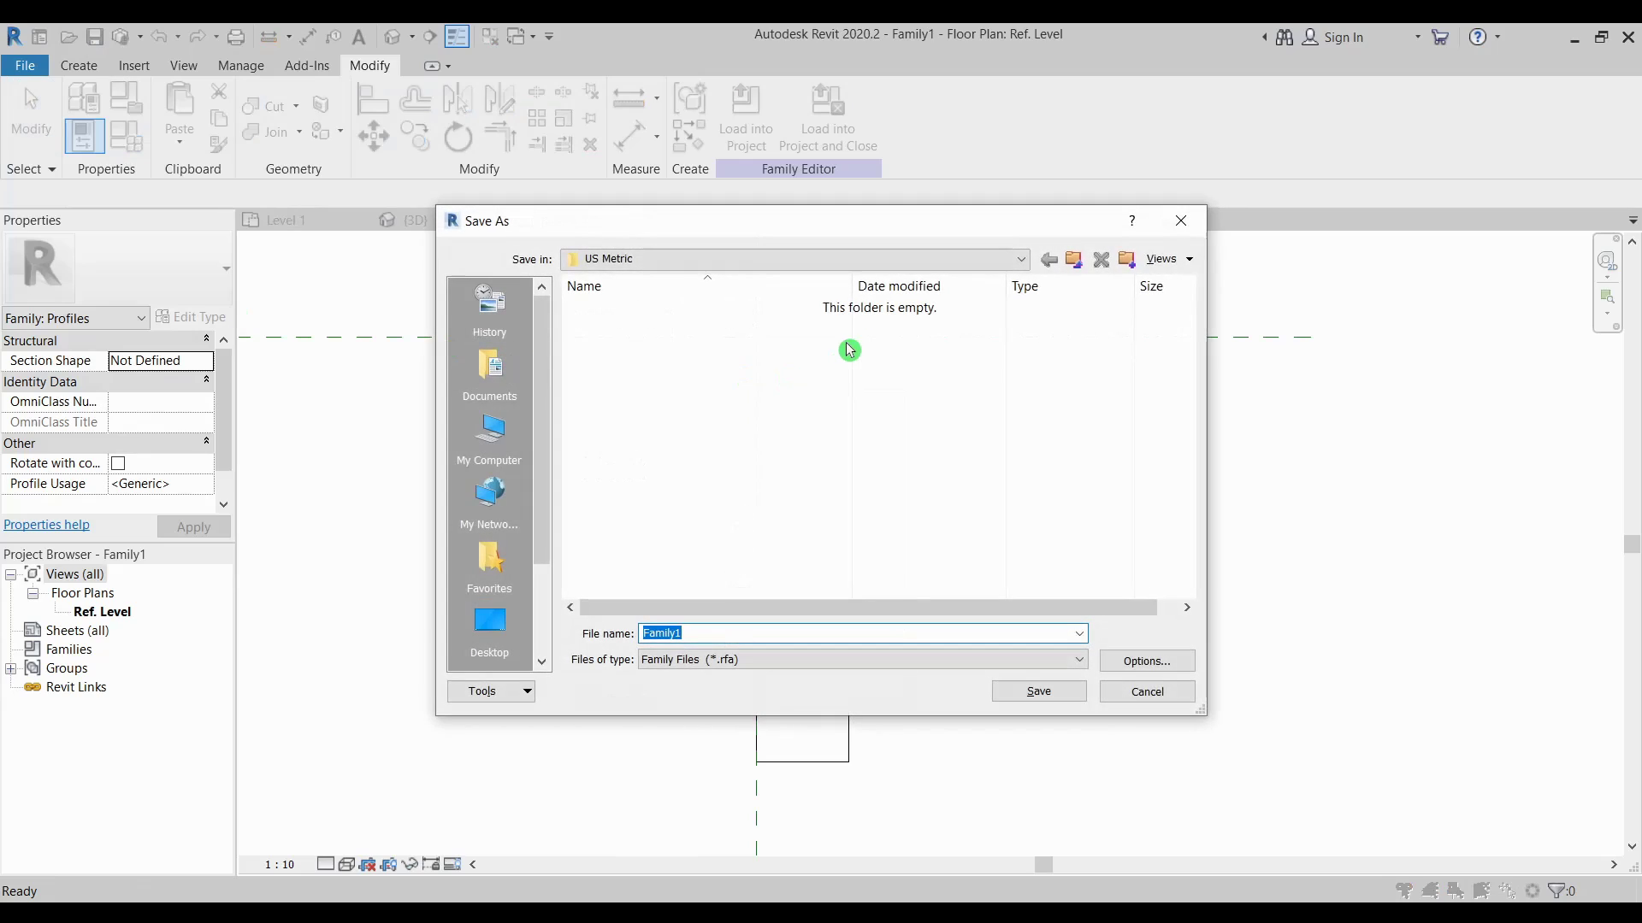
click(817, 262)
click(806, 277)
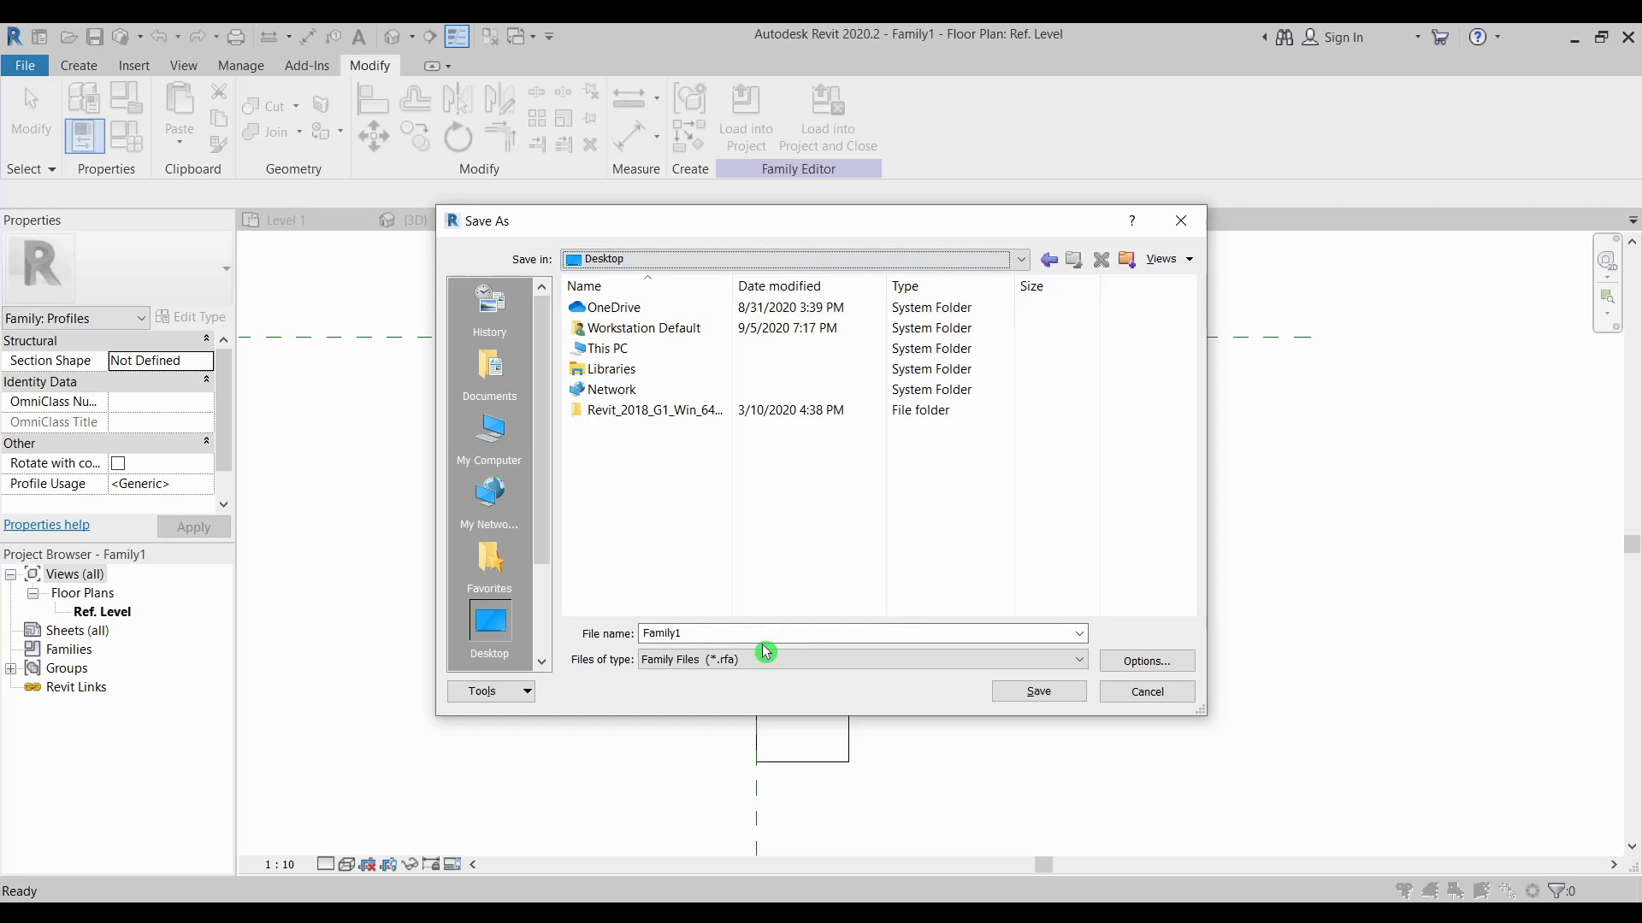
double_click(771, 633)
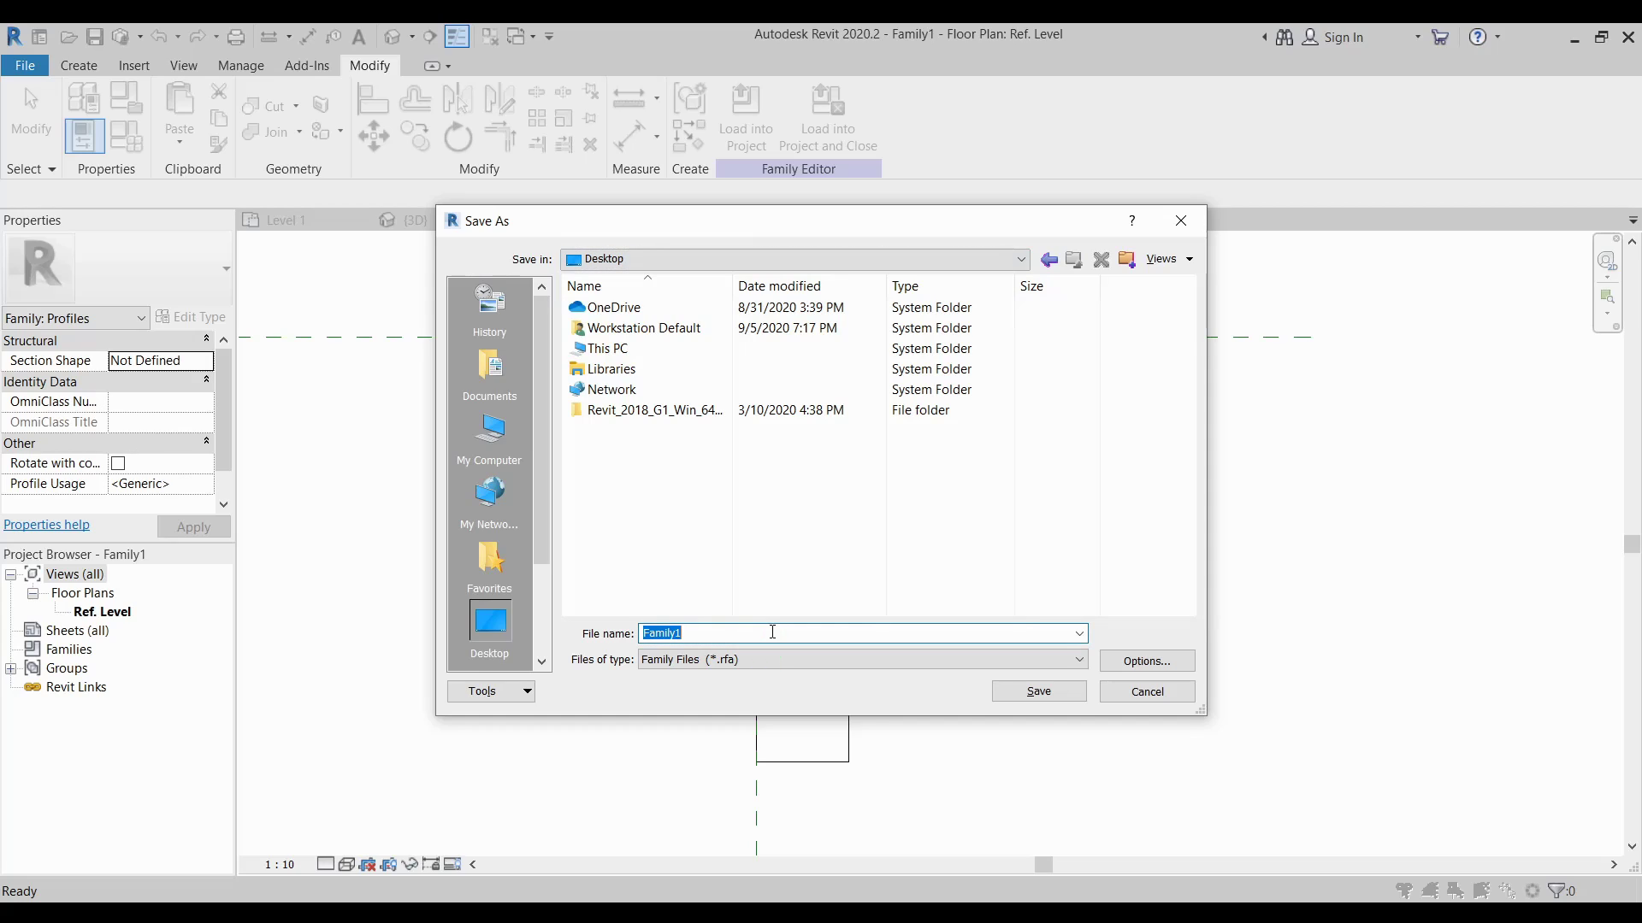
text(board 1)
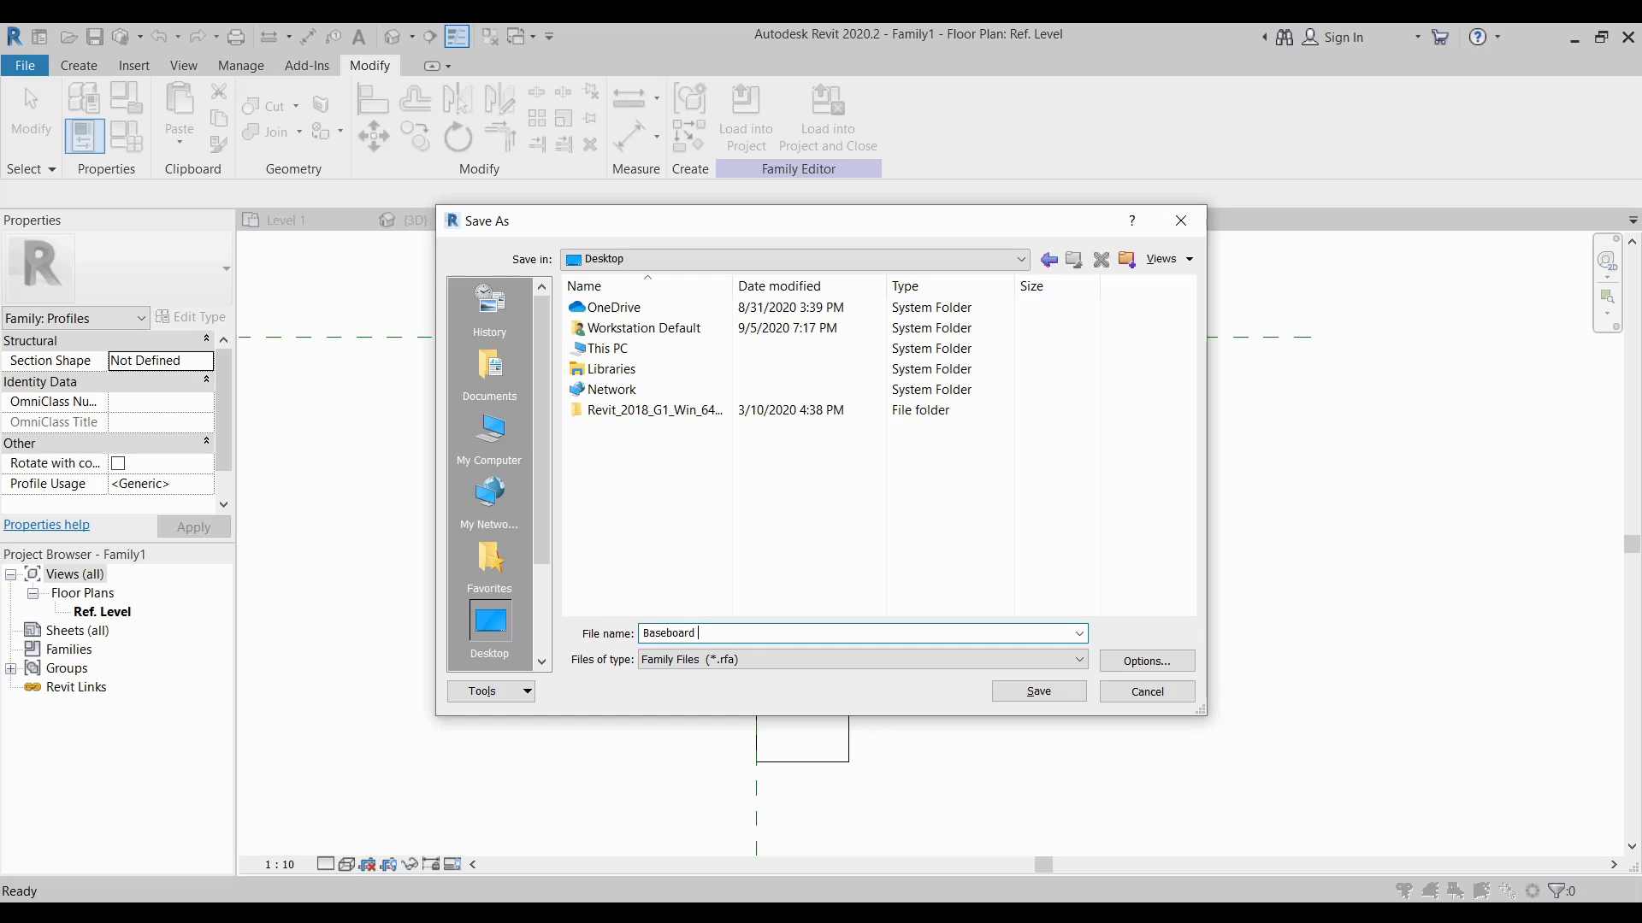
click(1053, 691)
Make the profile thinner by moving its outer stepped lines toward the host face, and reduce the projection of the middle face.
drag(788, 276, 959, 830)
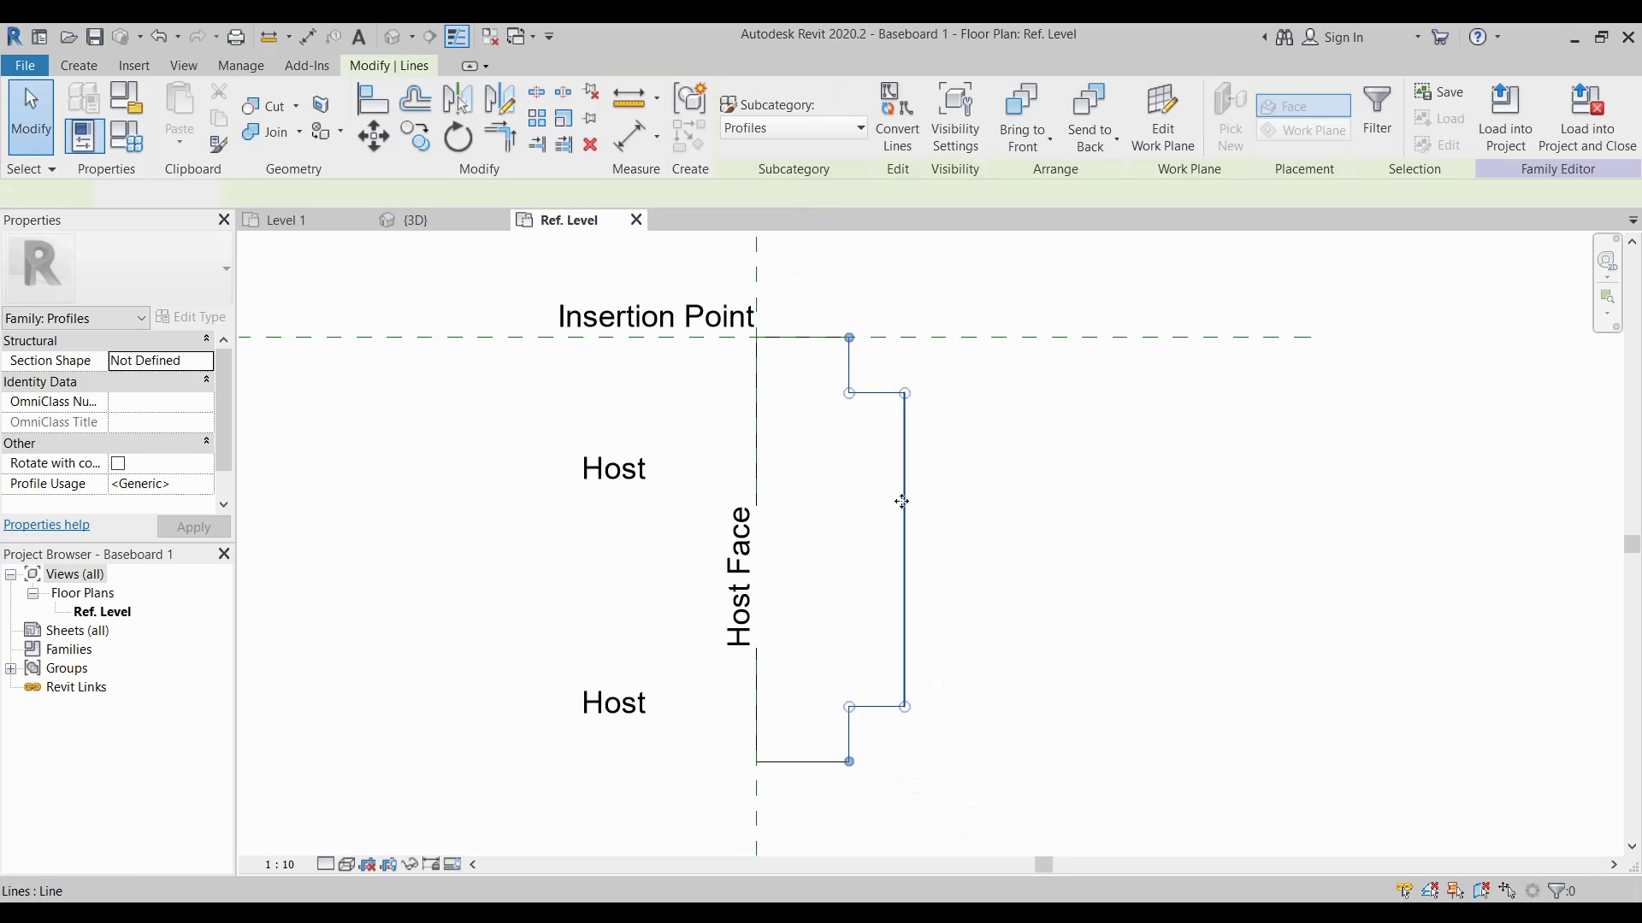
drag(901, 502, 860, 501)
drag(832, 364, 907, 666)
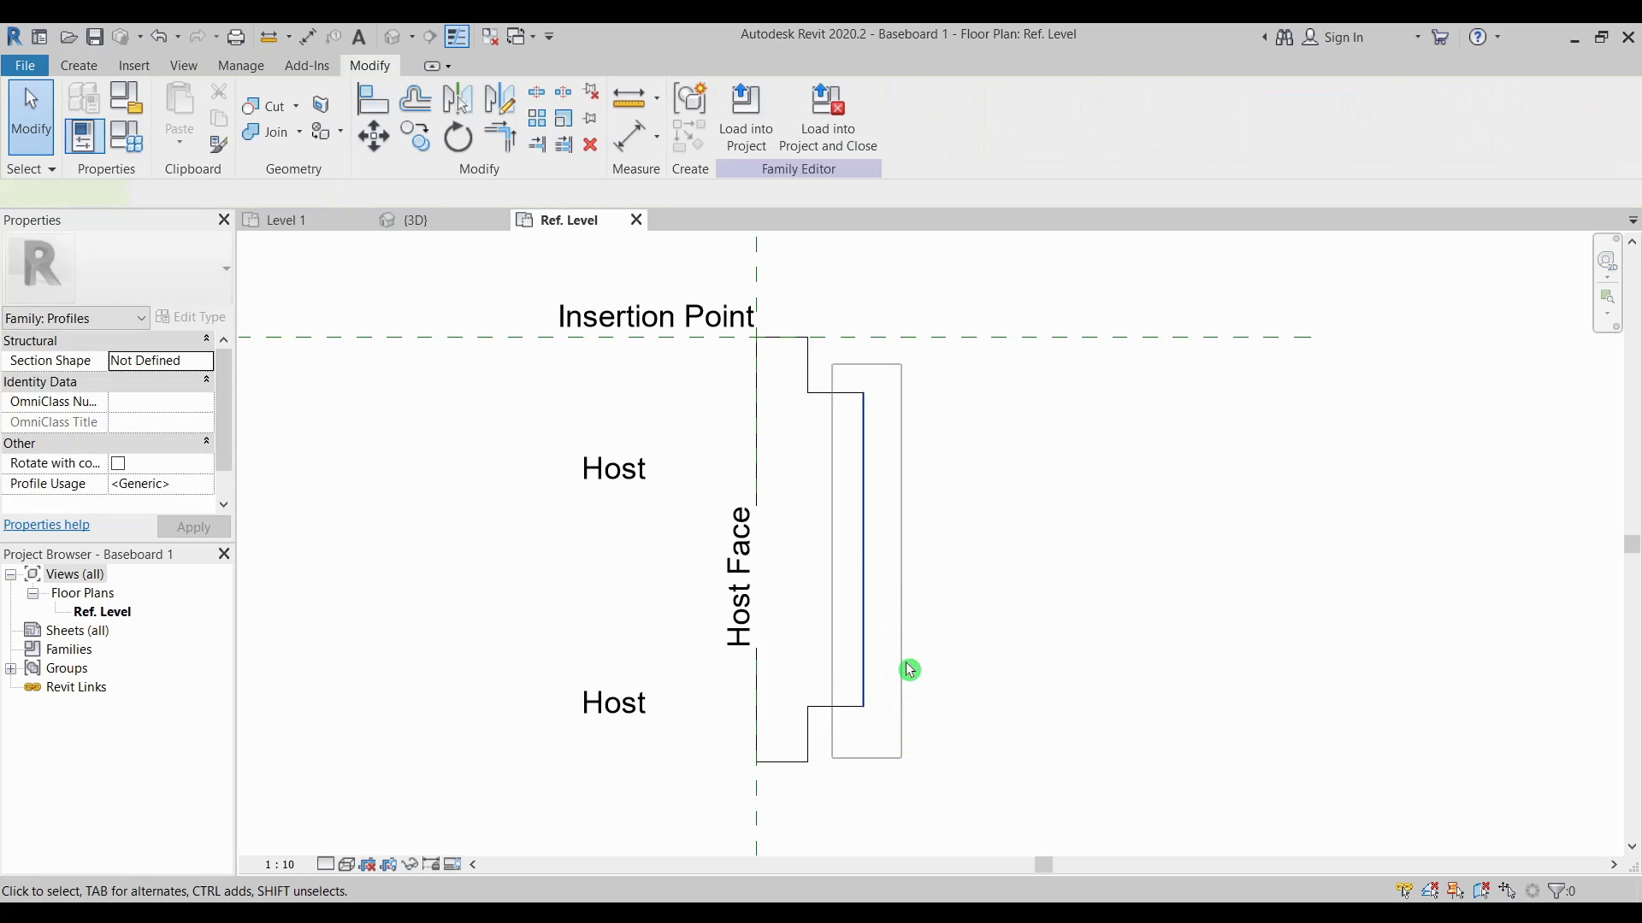
drag(837, 540, 818, 538)
click(979, 557)
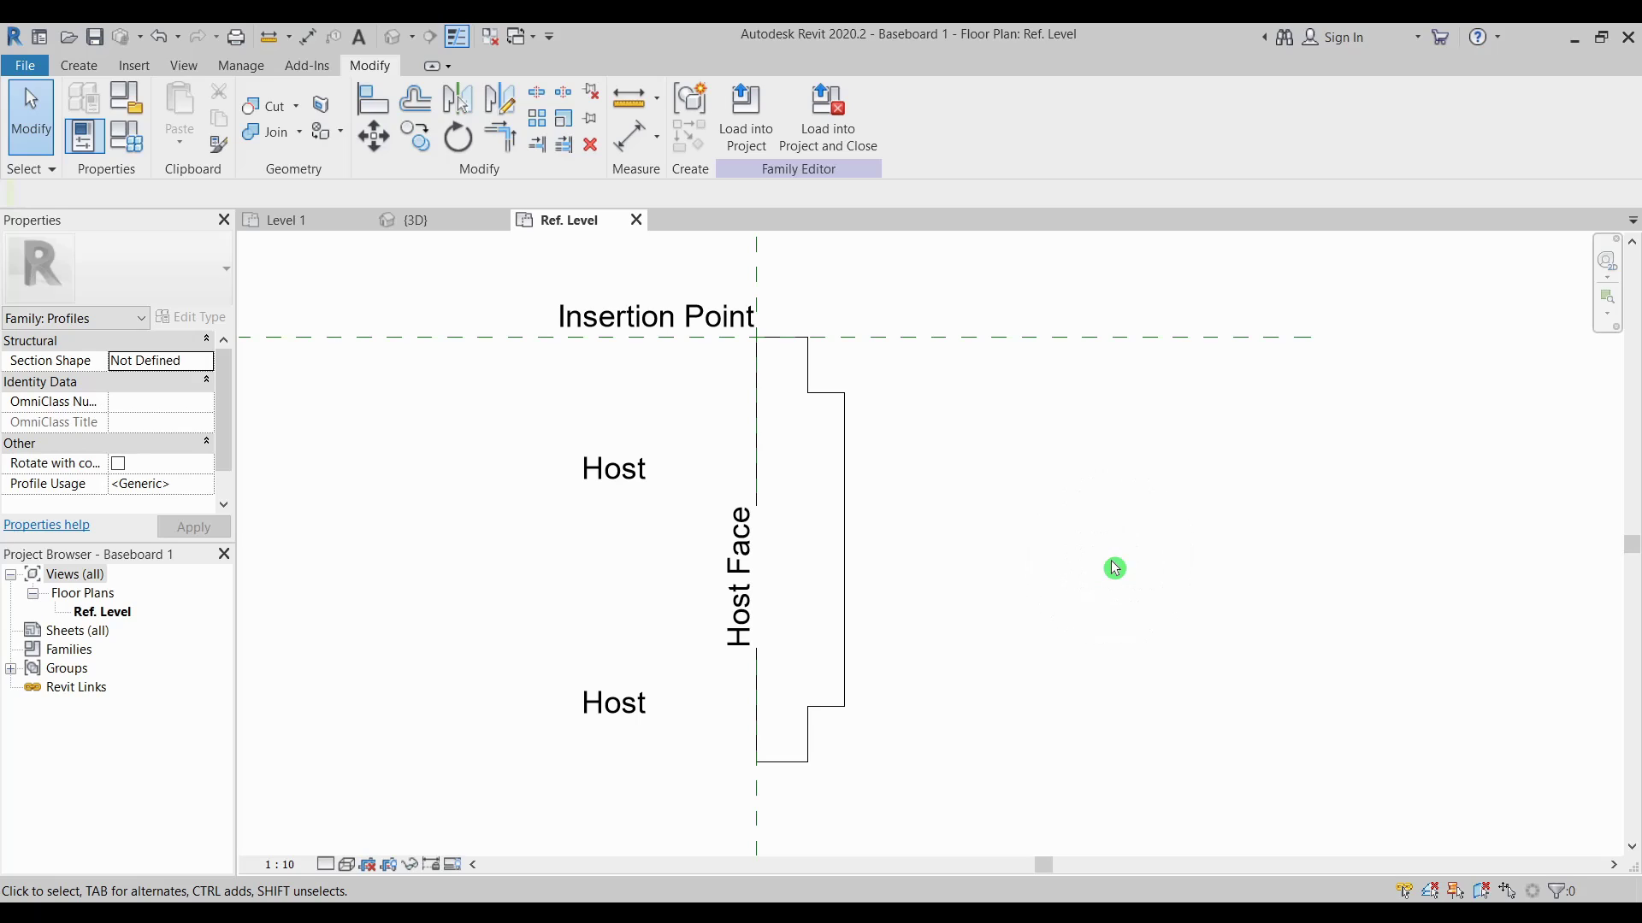
Load the Baseboard 1 profile into the project and show the outer cornice sweep's corner in the 3D view.
click(761, 139)
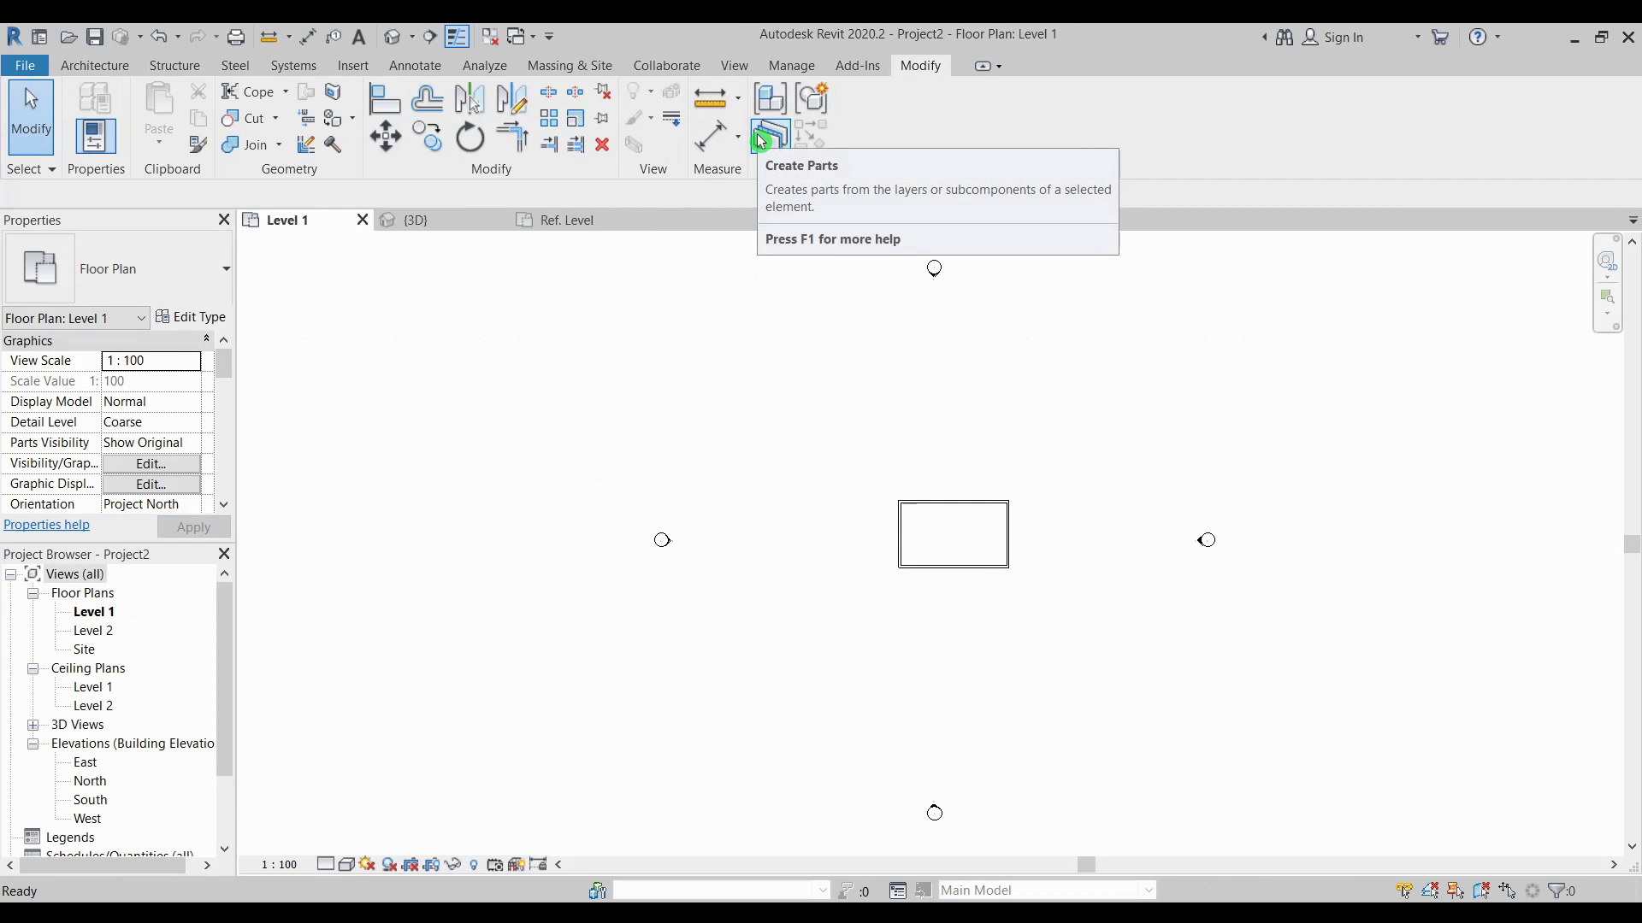
click(419, 222)
scroll(1055, 586, down, 3)
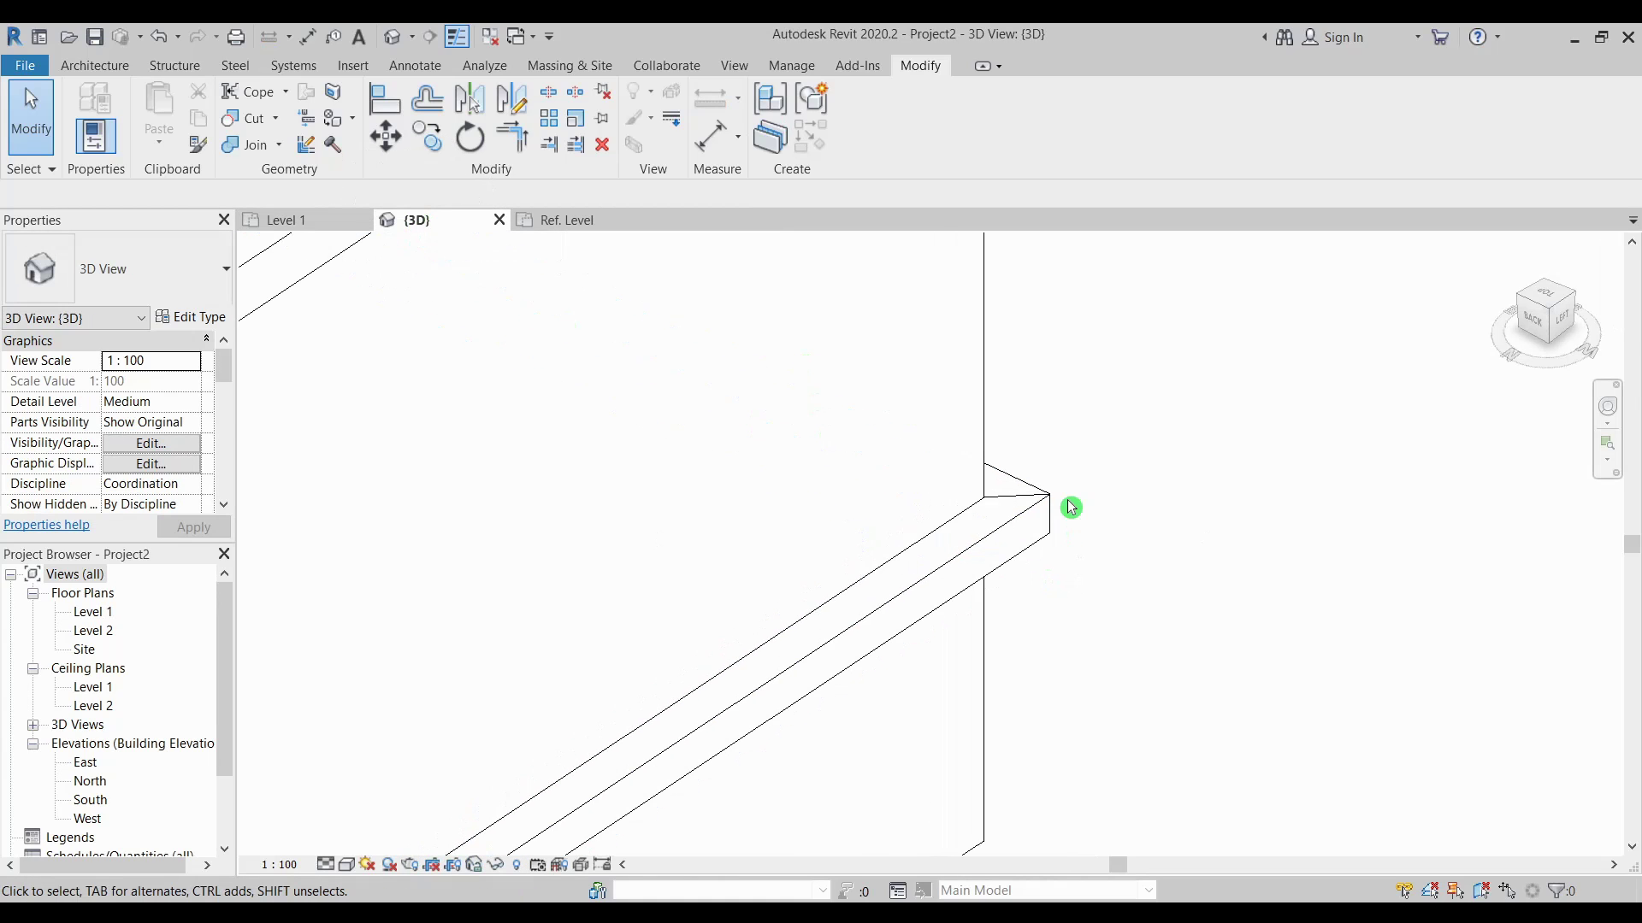
scroll(1071, 497, down, 2)
middle_drag(1058, 494, 1035, 541)
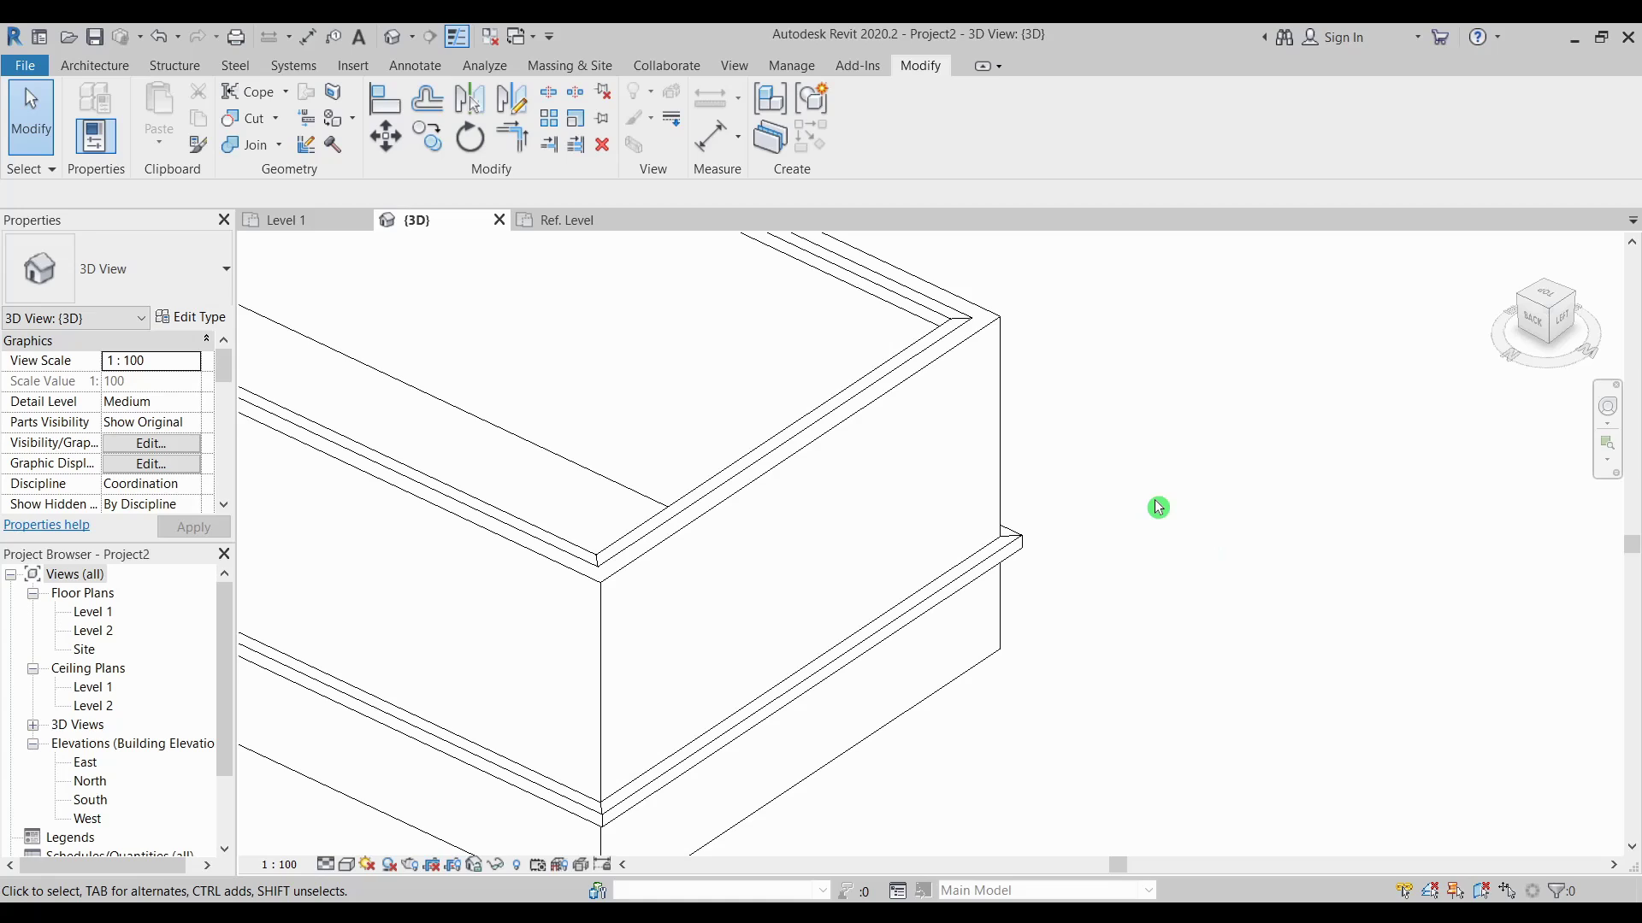
click(1064, 520)
scroll(1063, 524, up, 3)
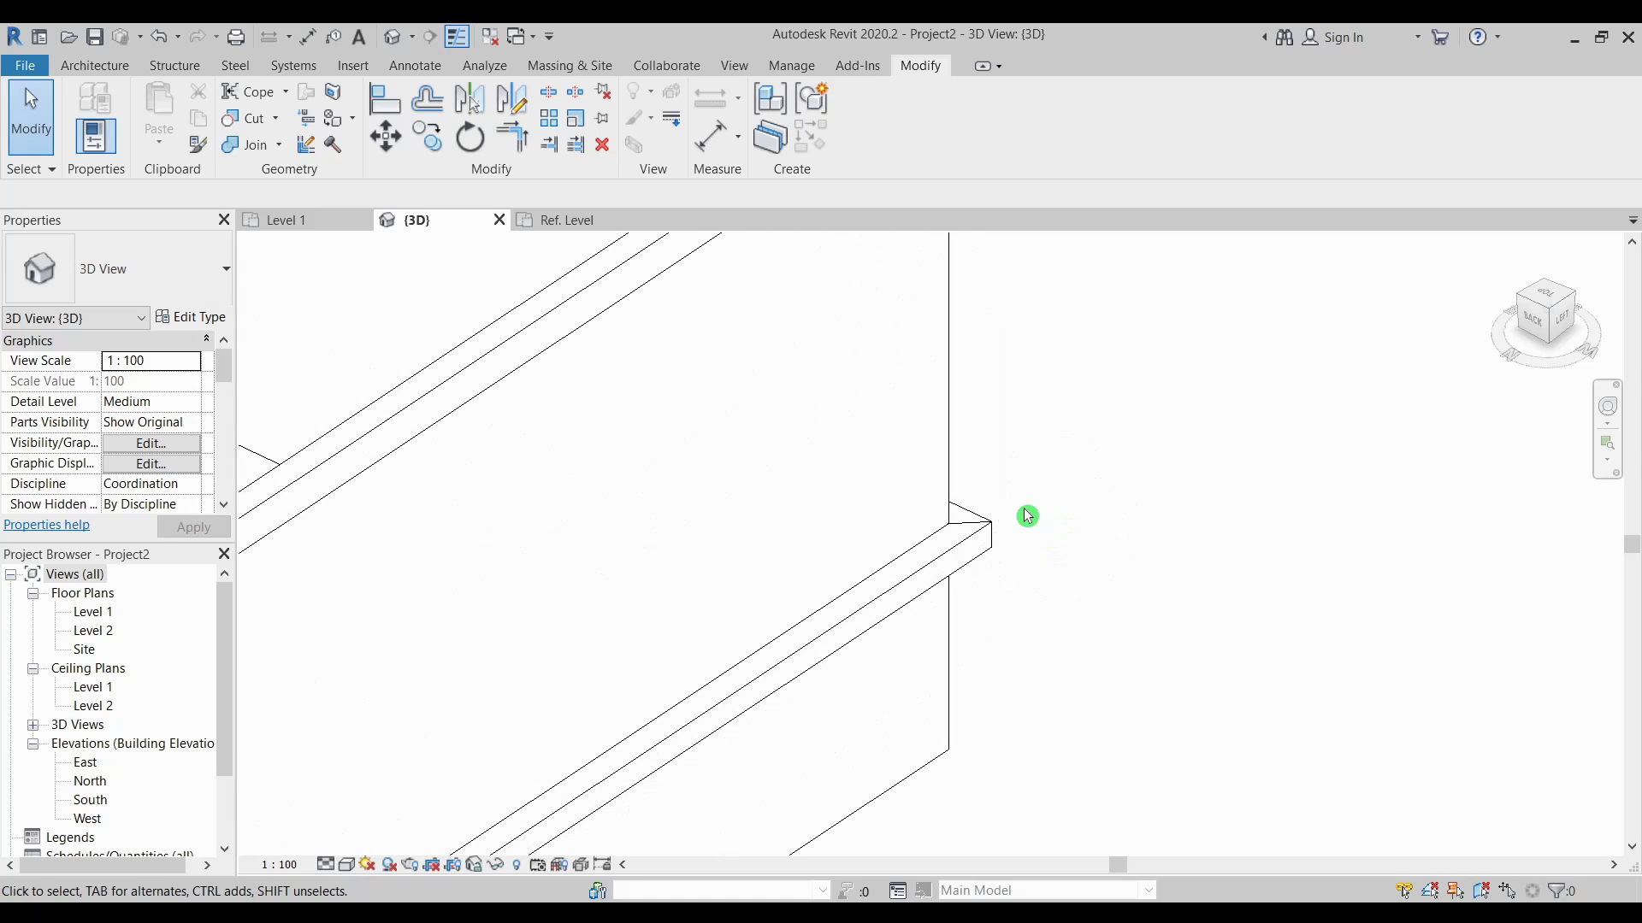
Duplicate the outer cornice sweep's type under the name Baseboard.
click(986, 530)
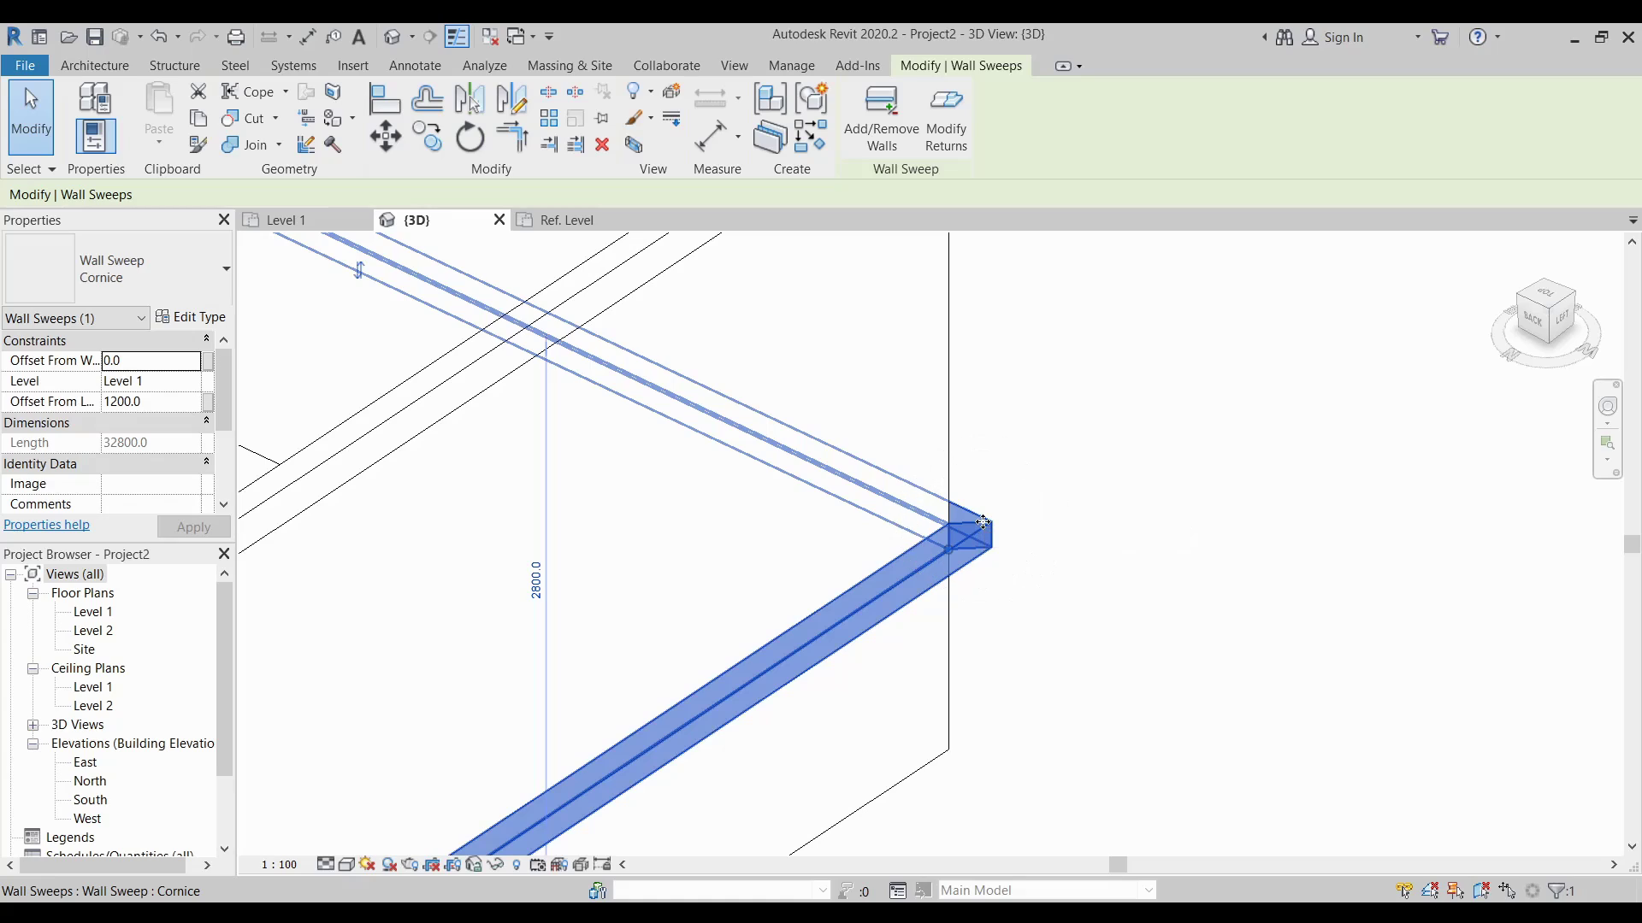
click(983, 522)
click(196, 323)
click(196, 322)
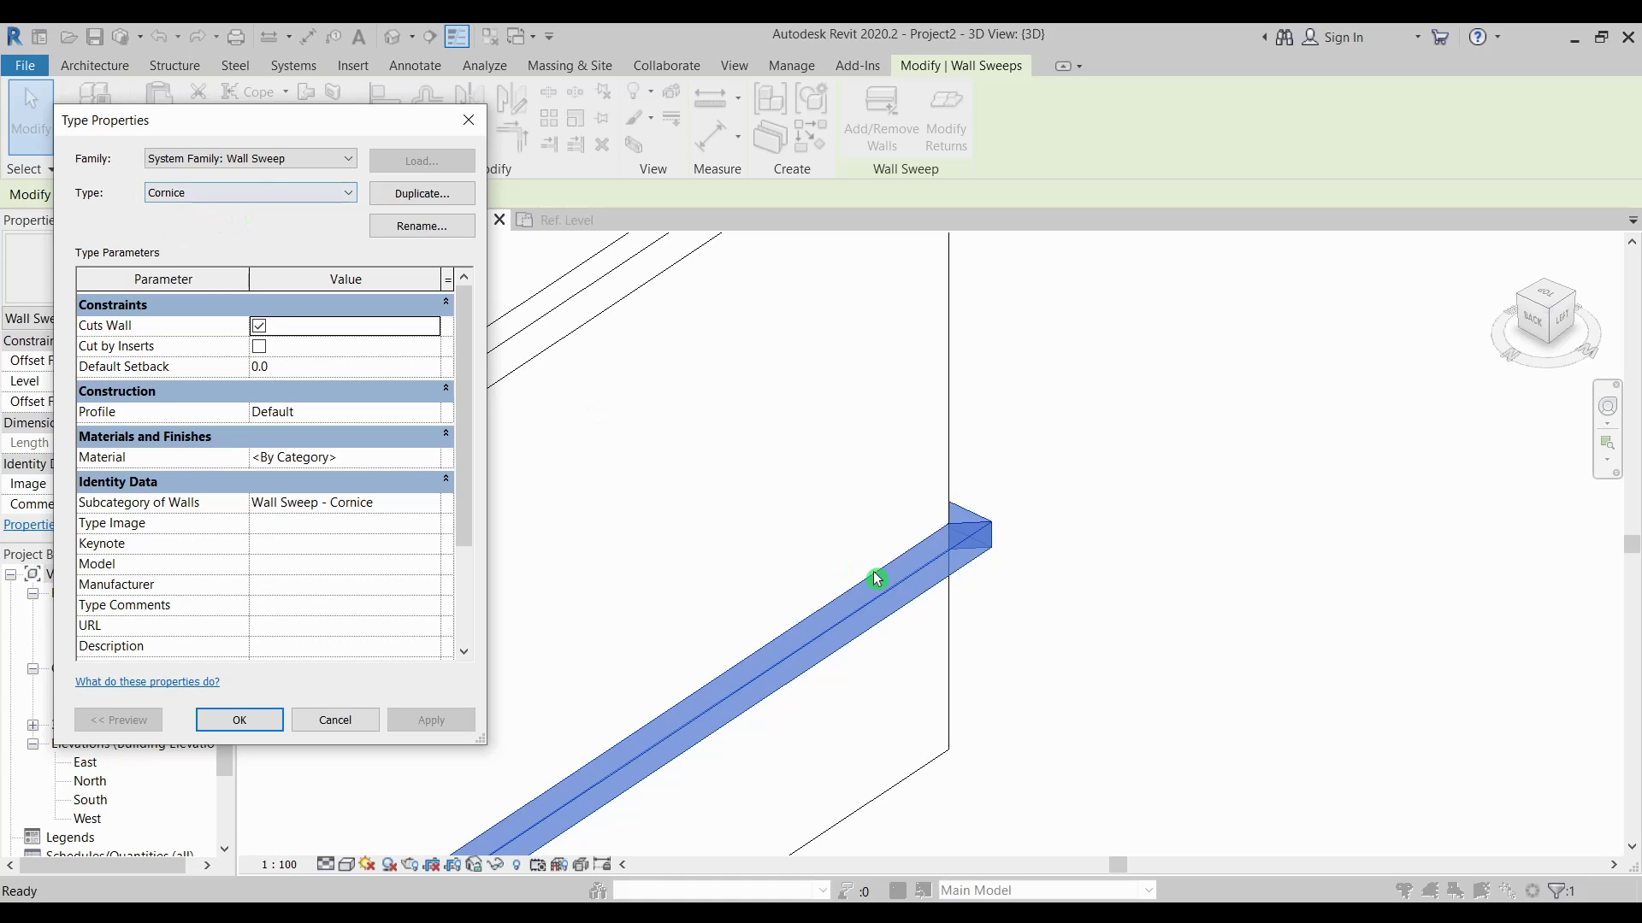
click(414, 202)
text(Baseboard)
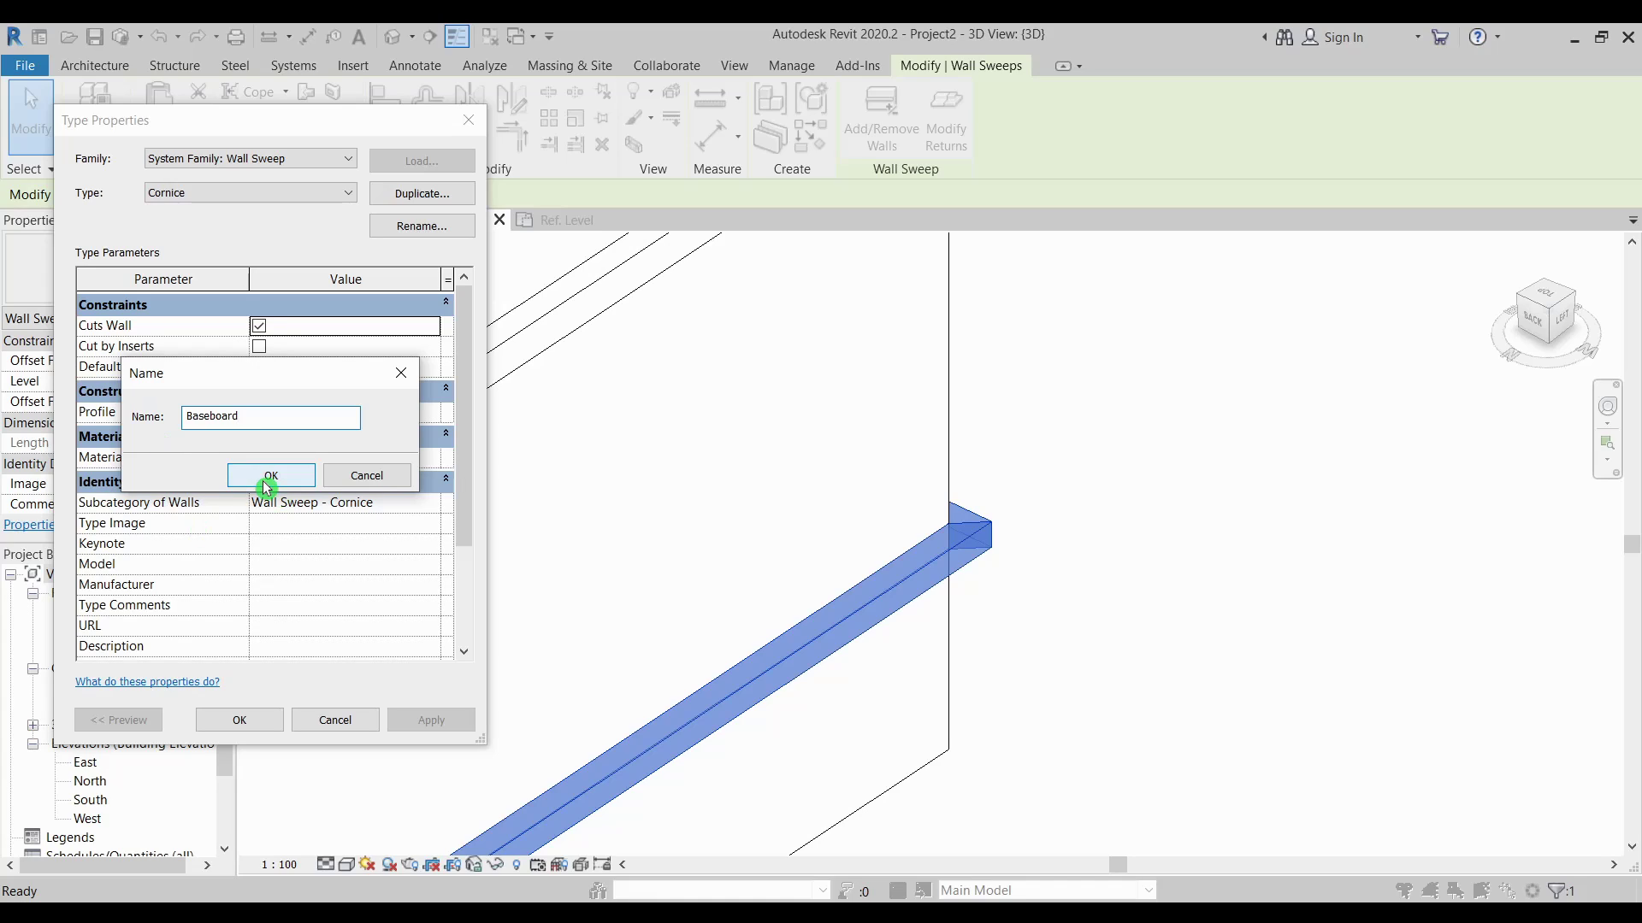
click(268, 479)
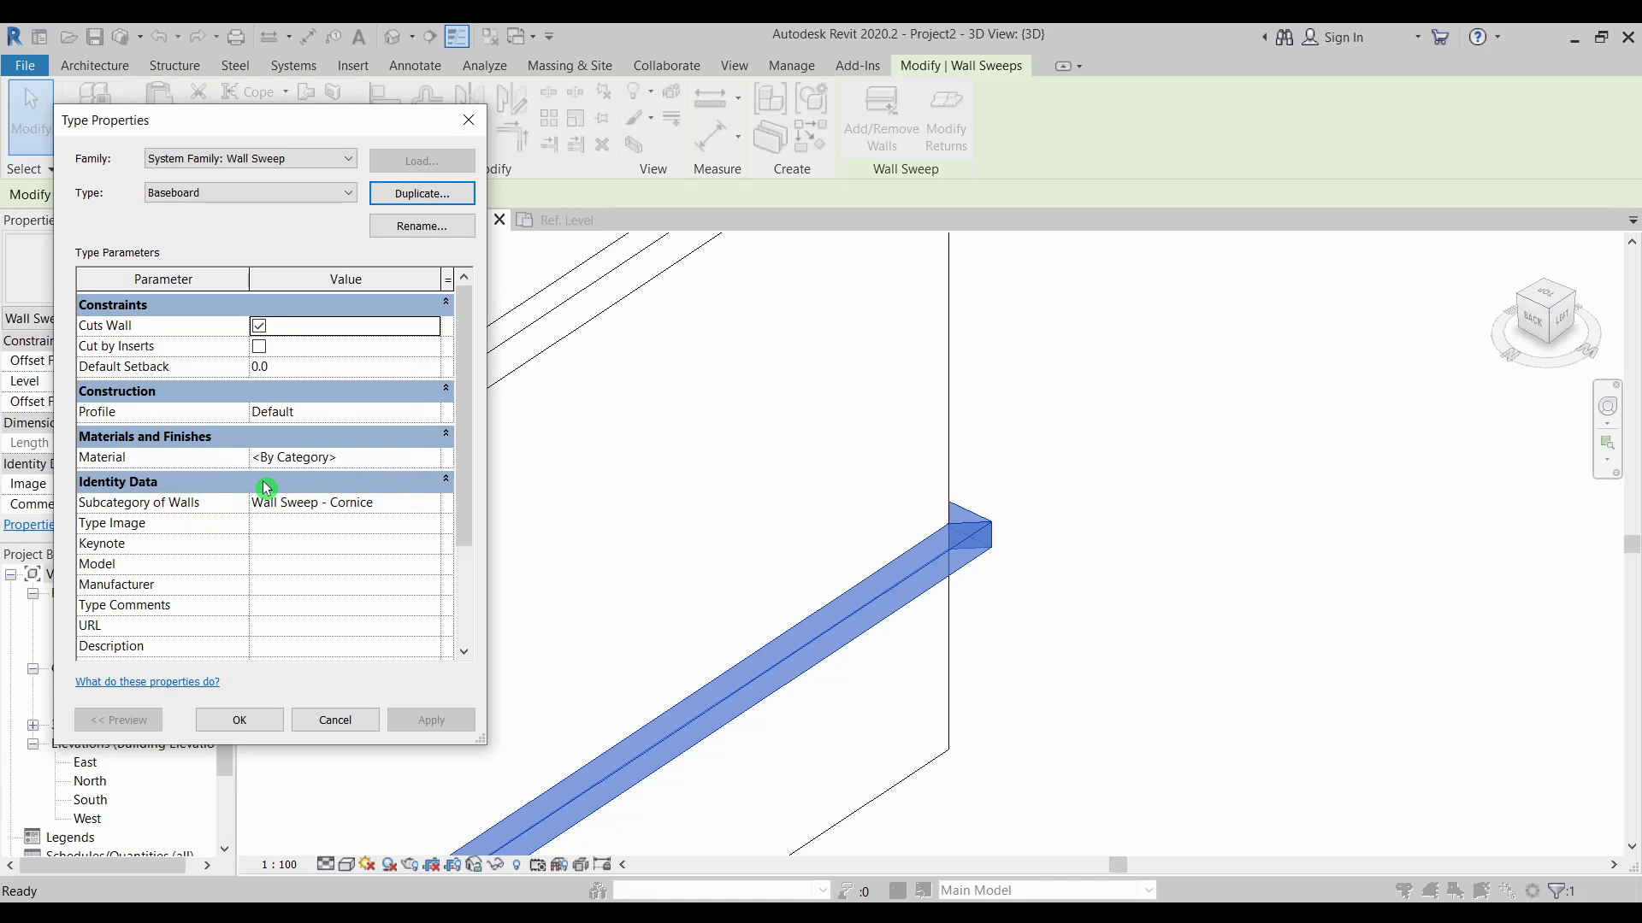
Assign the profile Baseboard 1 : Baseboard 1 to the Baseboard sweep type and apply the type changes.
click(429, 419)
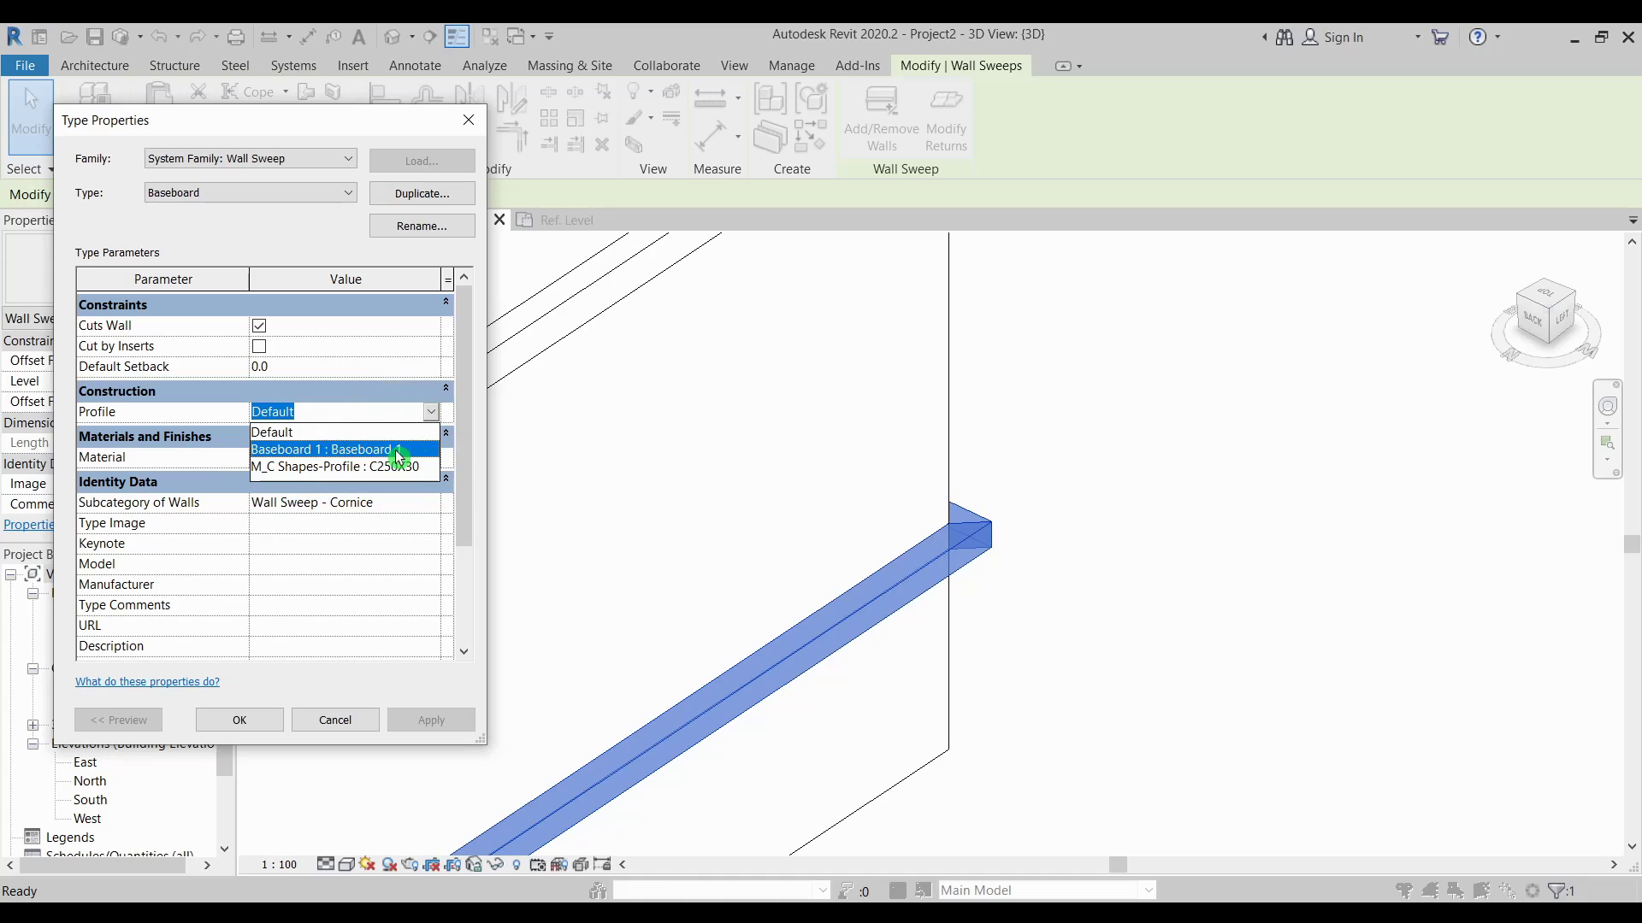
click(399, 450)
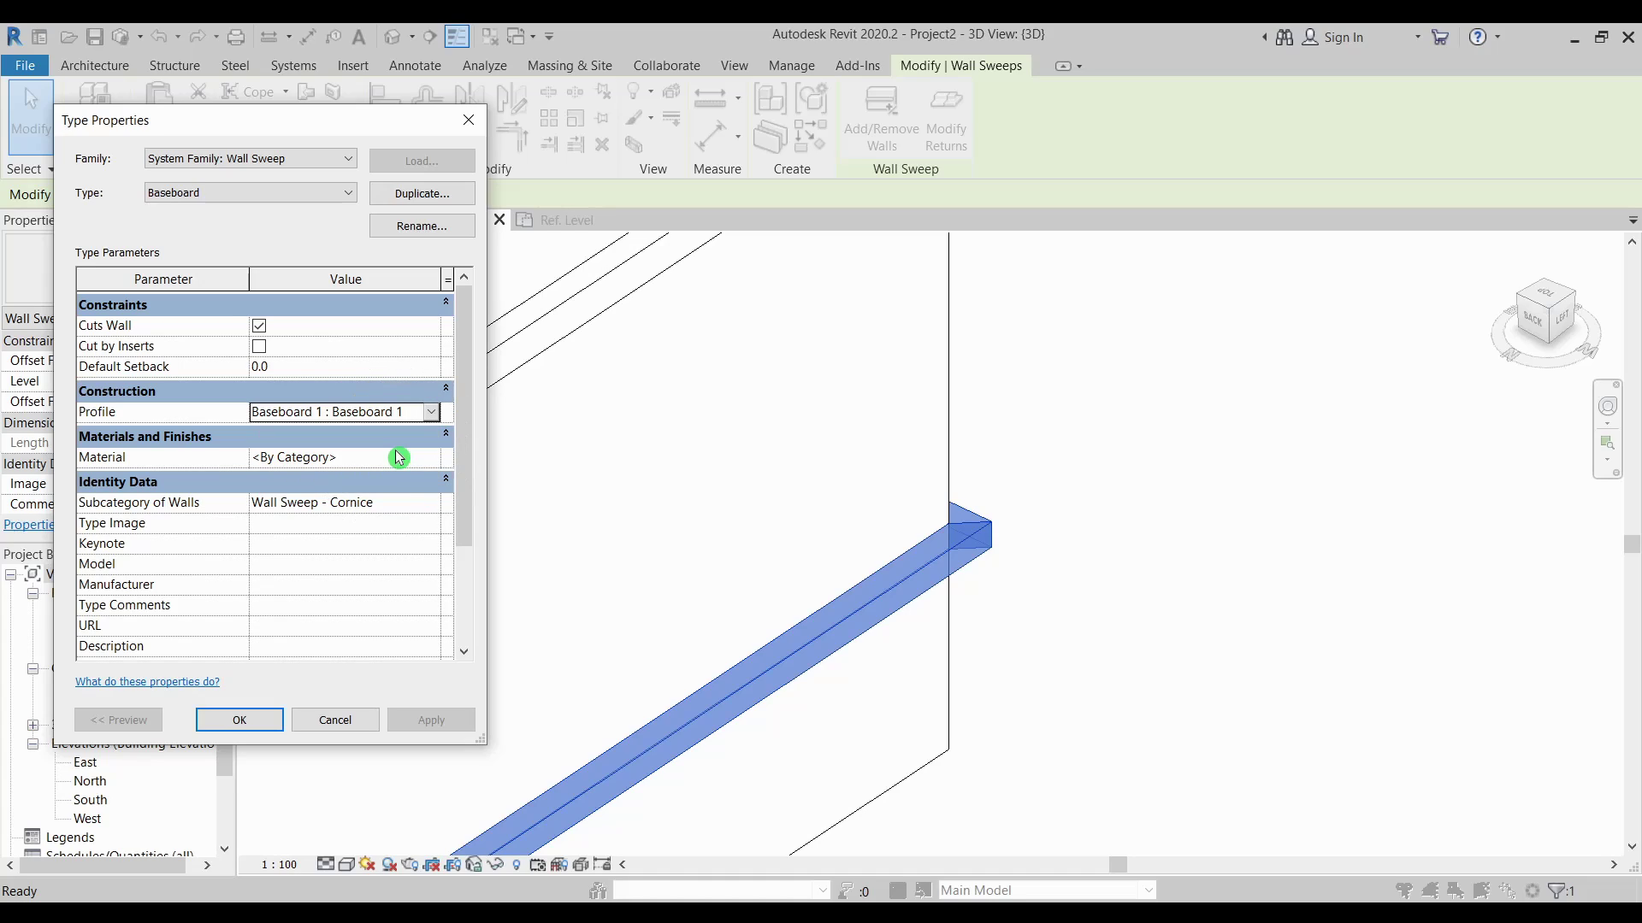
click(252, 720)
Set the baseboard sweep's height above Level 1 to 0 so it sits at the foot of the wall.
middle_drag(1165, 617, 1213, 414)
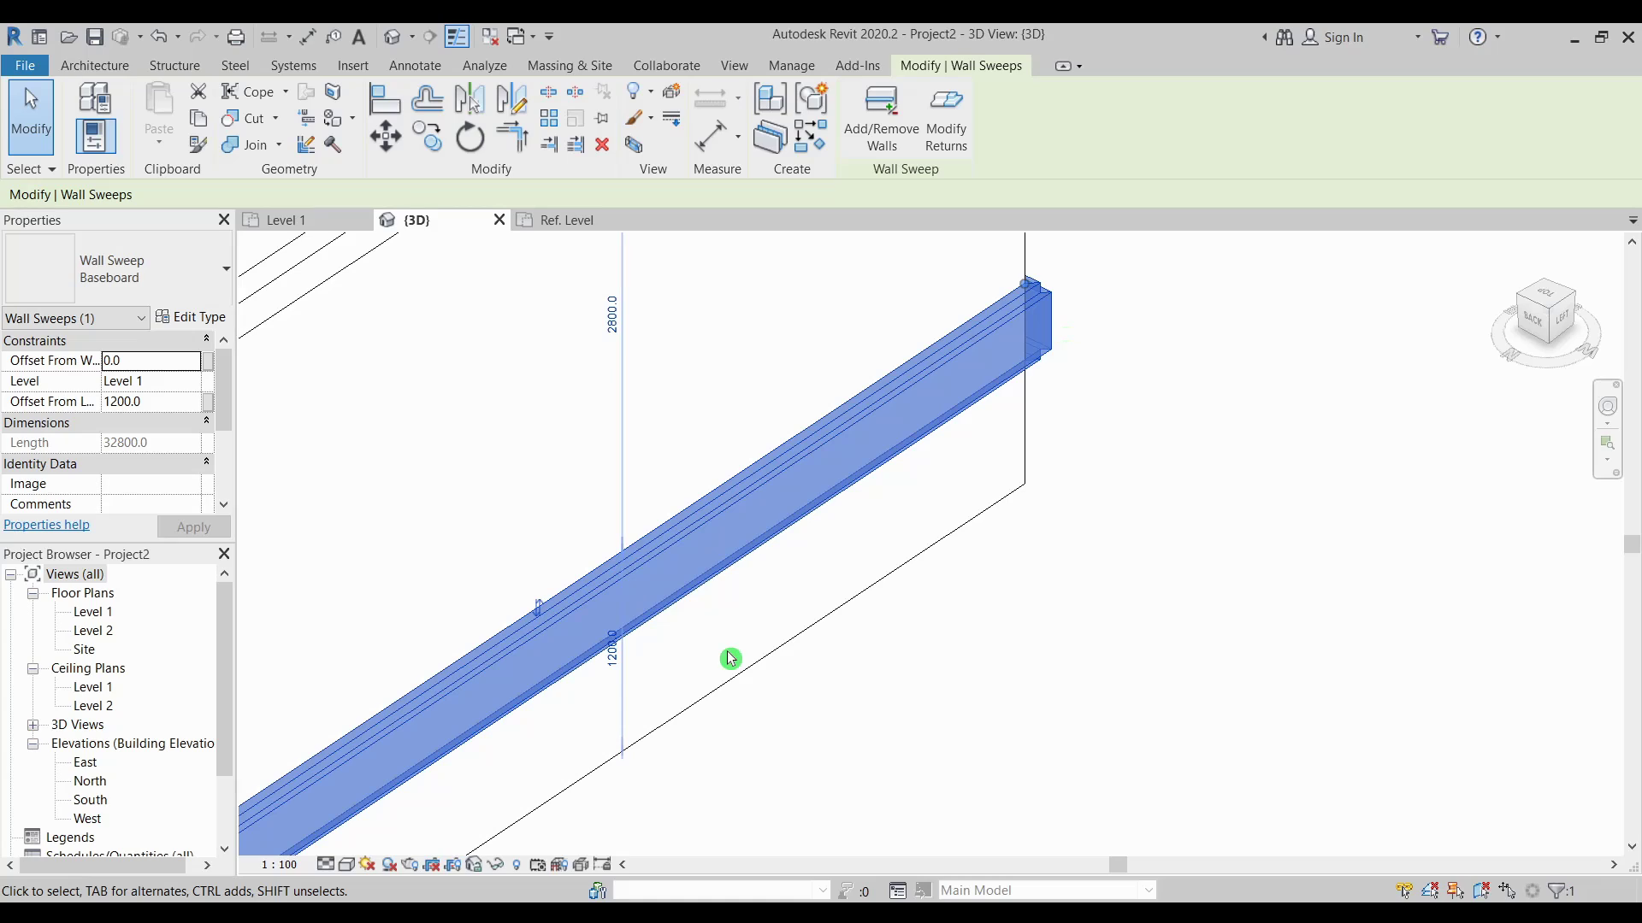
click(611, 654)
text(0)
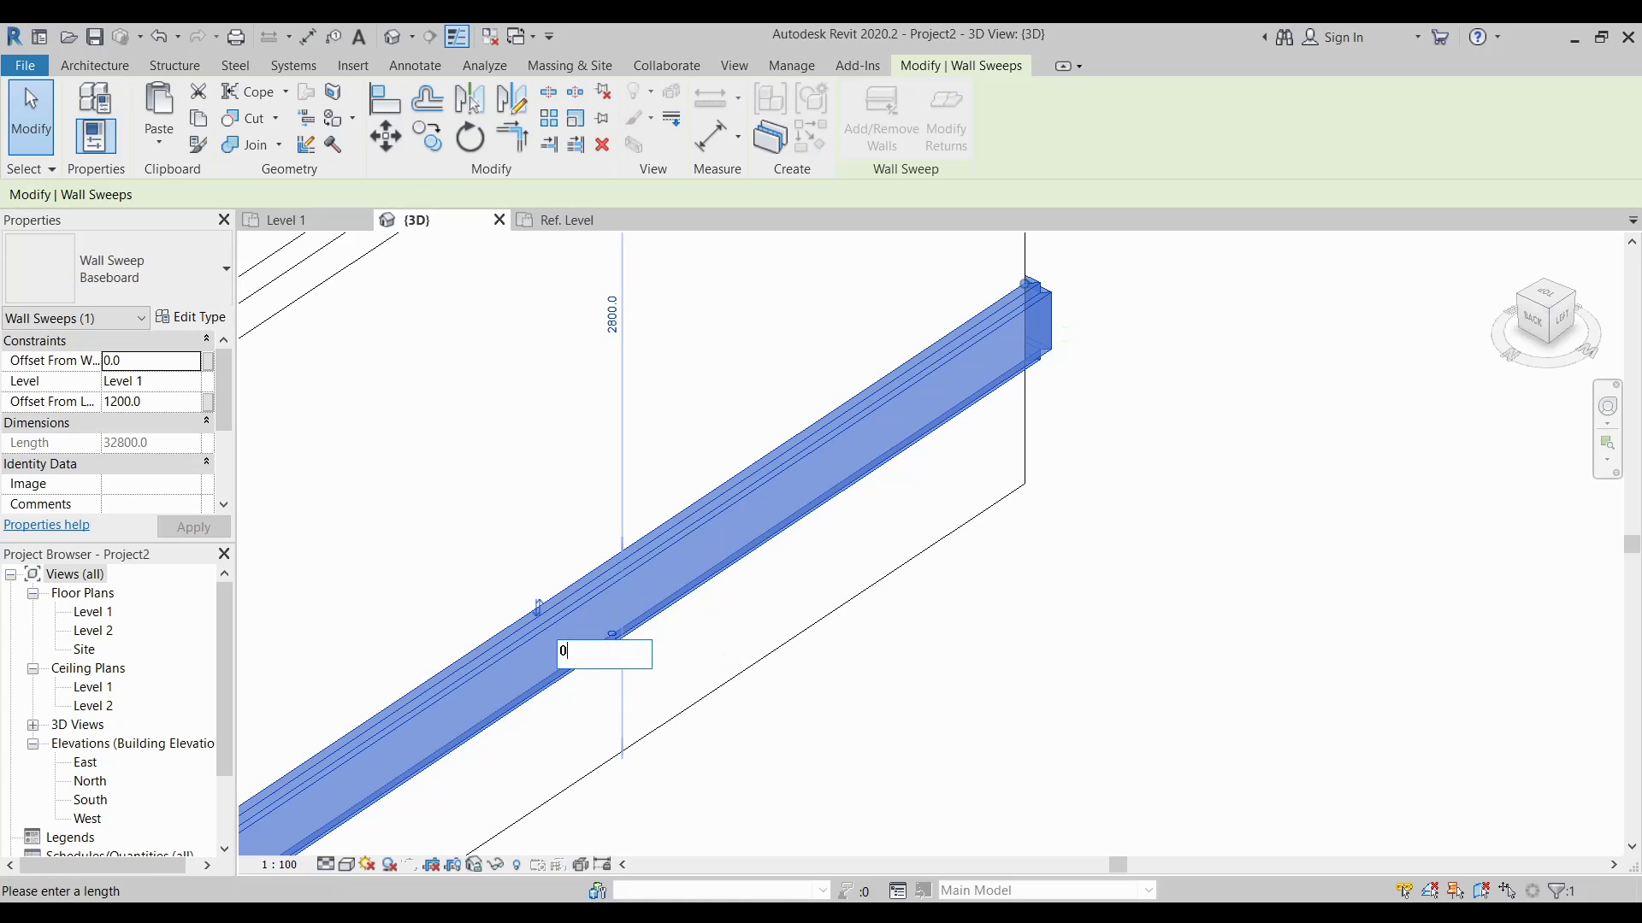
key(Return)
click(1240, 519)
scroll(1037, 531, up, 3)
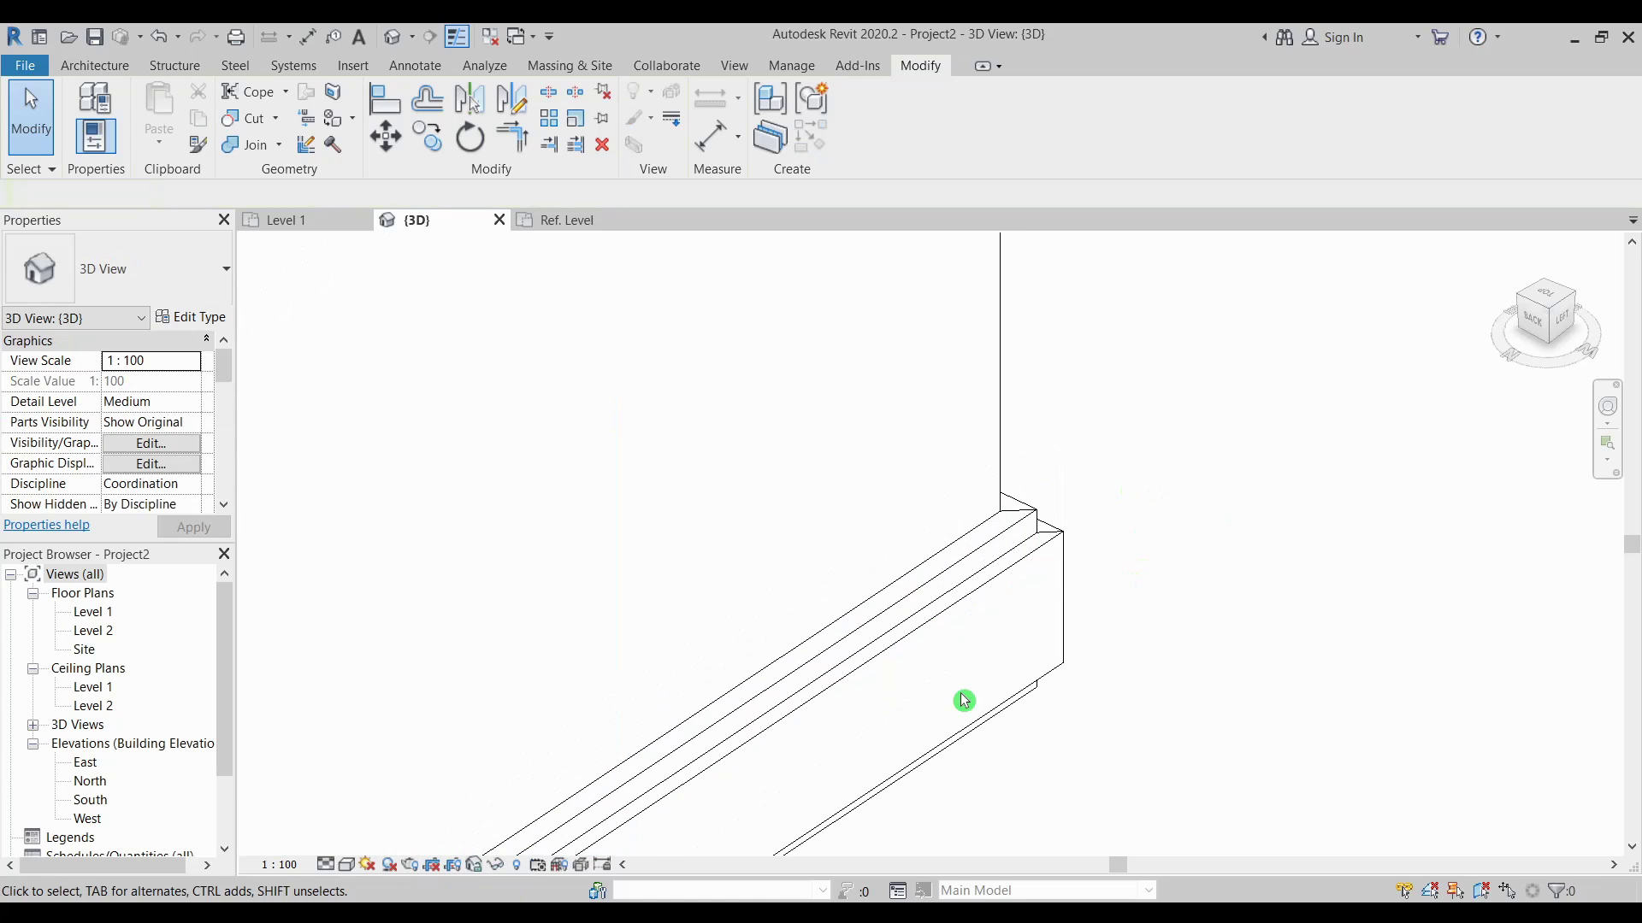
Switch the 3D view's visual style to Shaded and inspect the baseboard's corner.
click(347, 864)
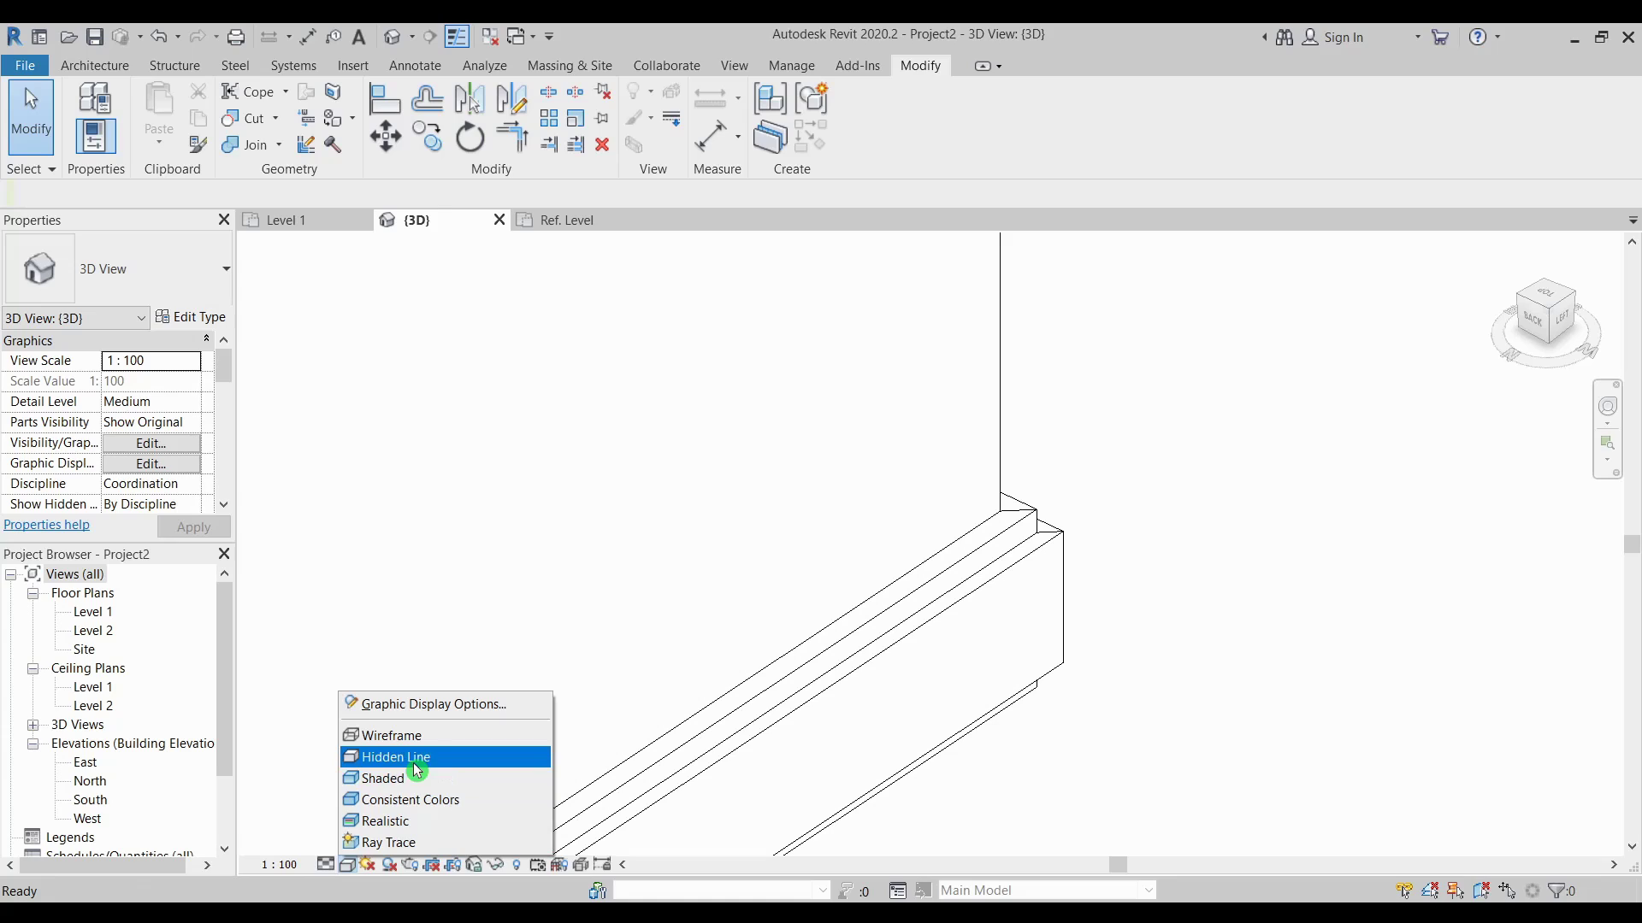
click(415, 778)
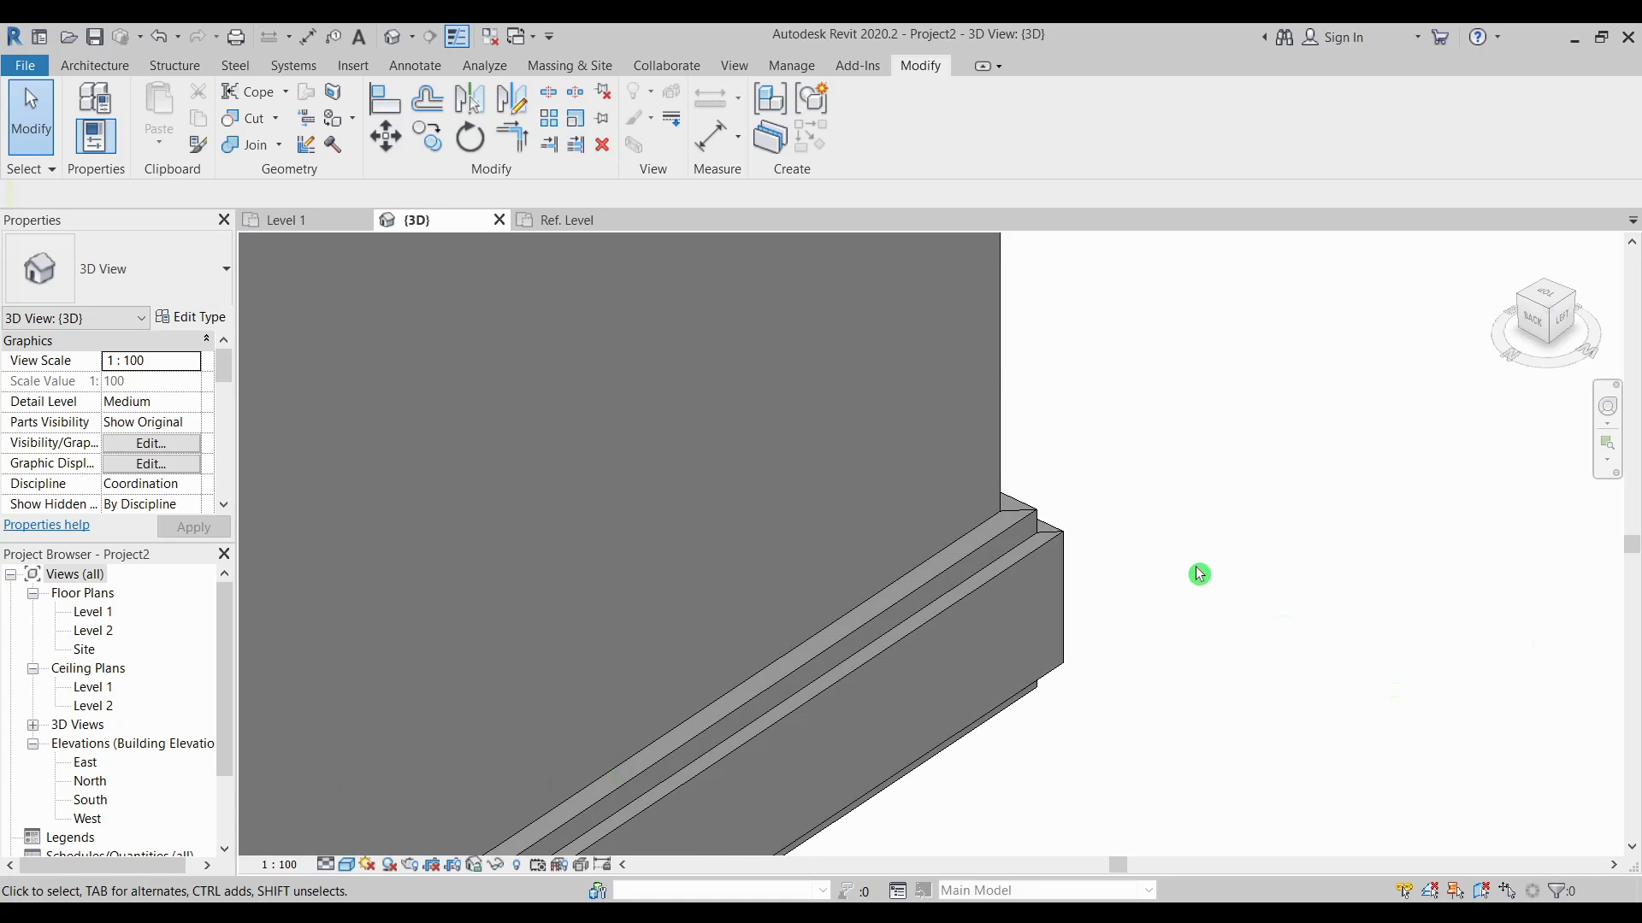
middle_drag(1198, 572, 1173, 434)
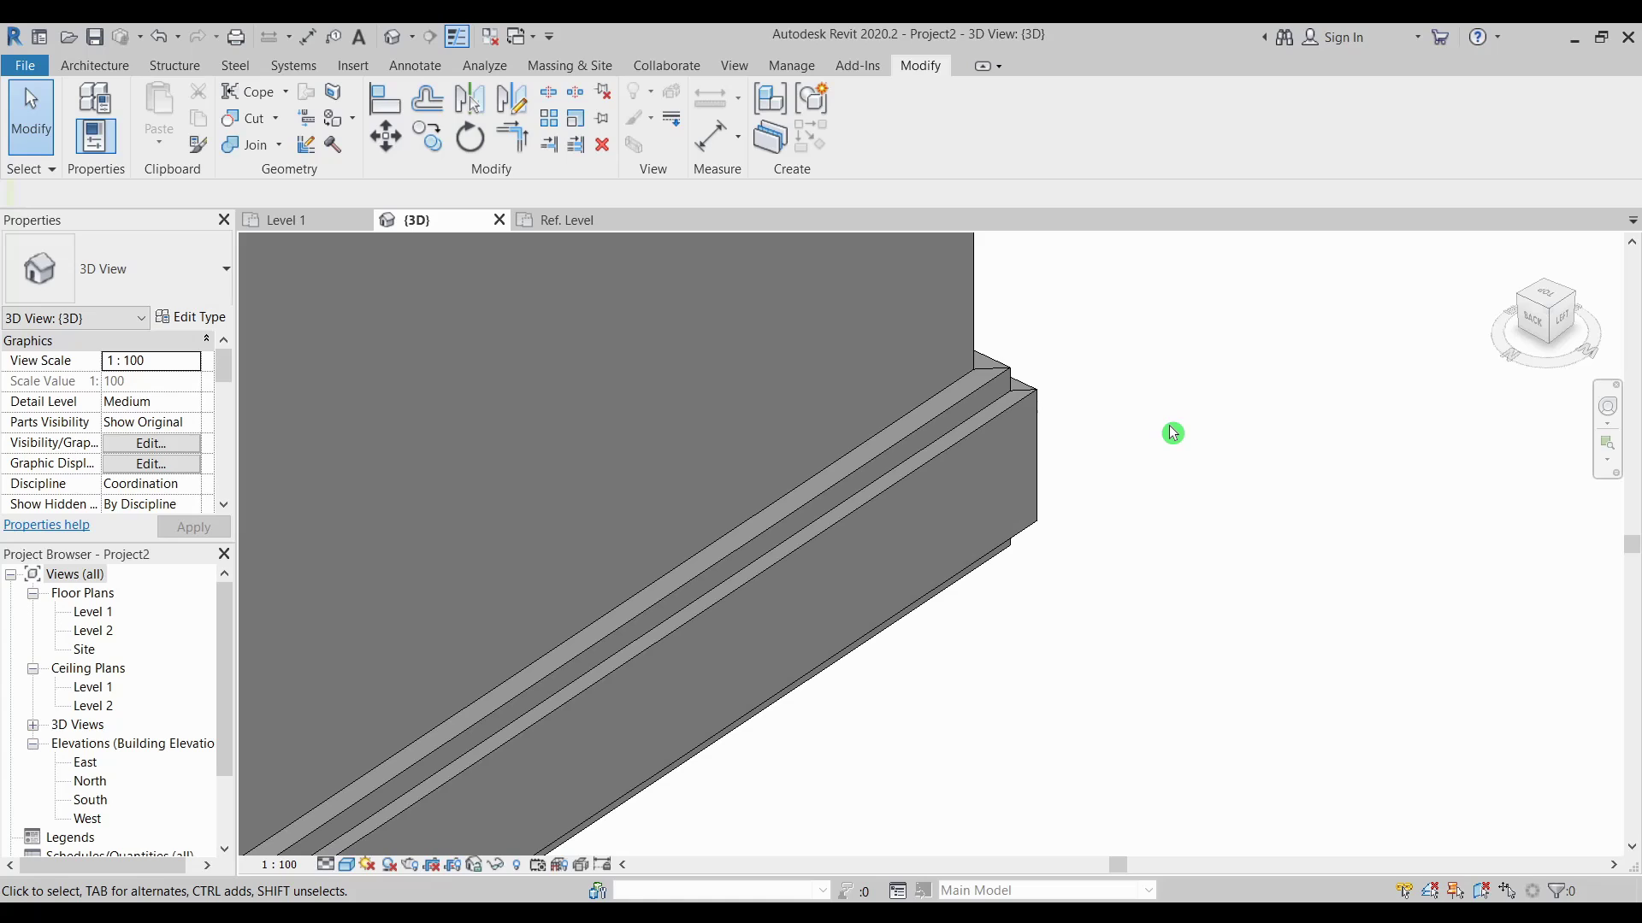